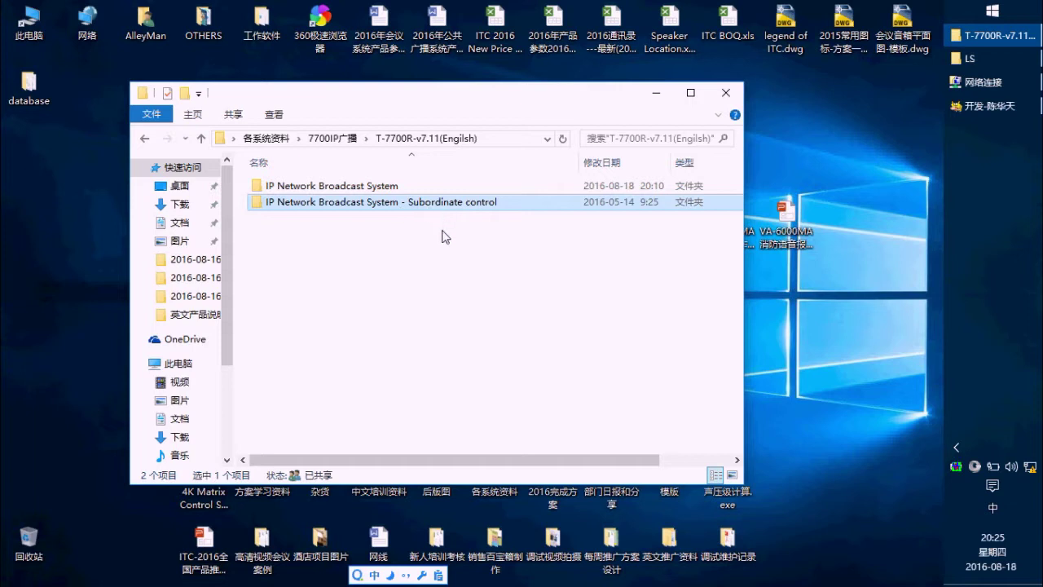
- Open the IP Network Broadcast System folder and run Setup.bat as administrator
{"action": "left_click", "coordinate": [379, 193]}
{"action": "double_click", "coordinate": [377, 192]}
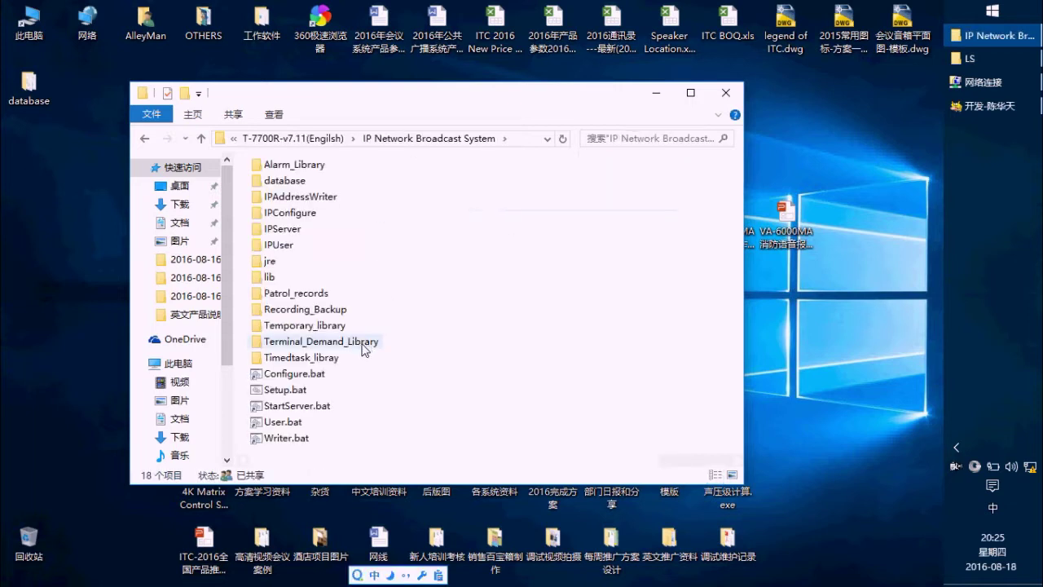
{"action": "left_click", "coordinate": [283, 394]}
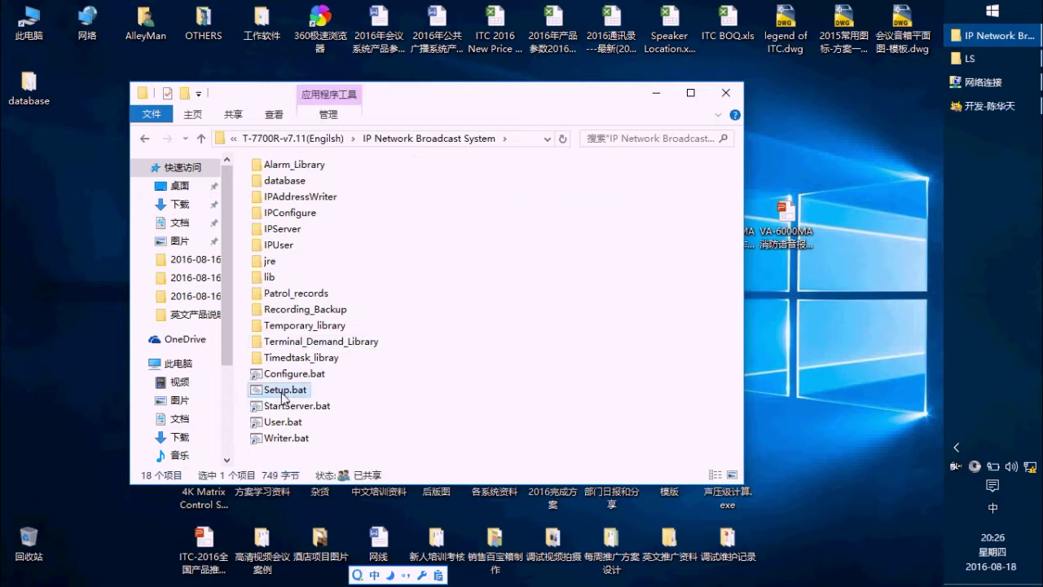
{"action": "right_click", "coordinate": [284, 397]}
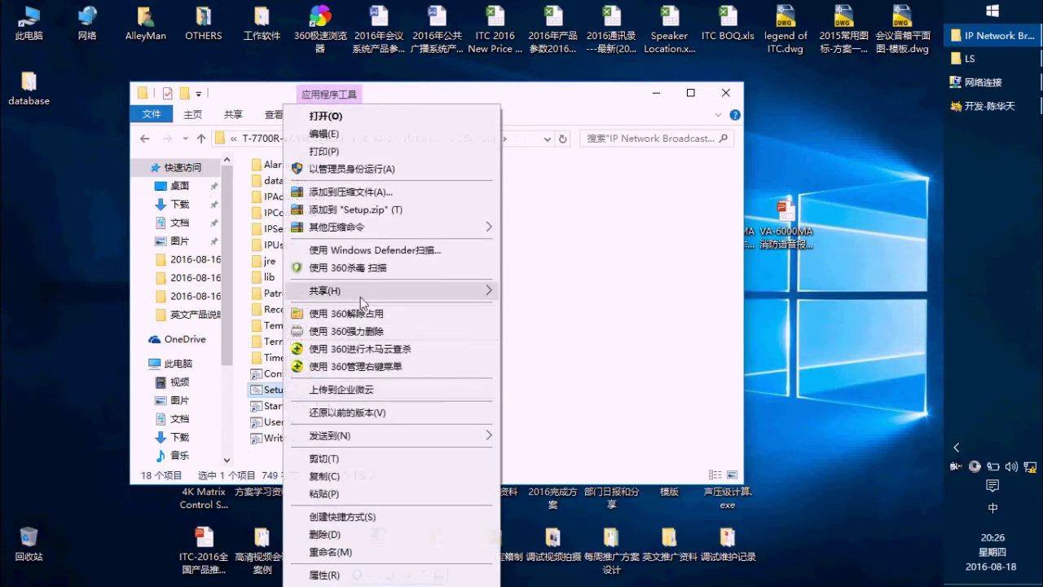
{"action": "left_click", "coordinate": [383, 172]}
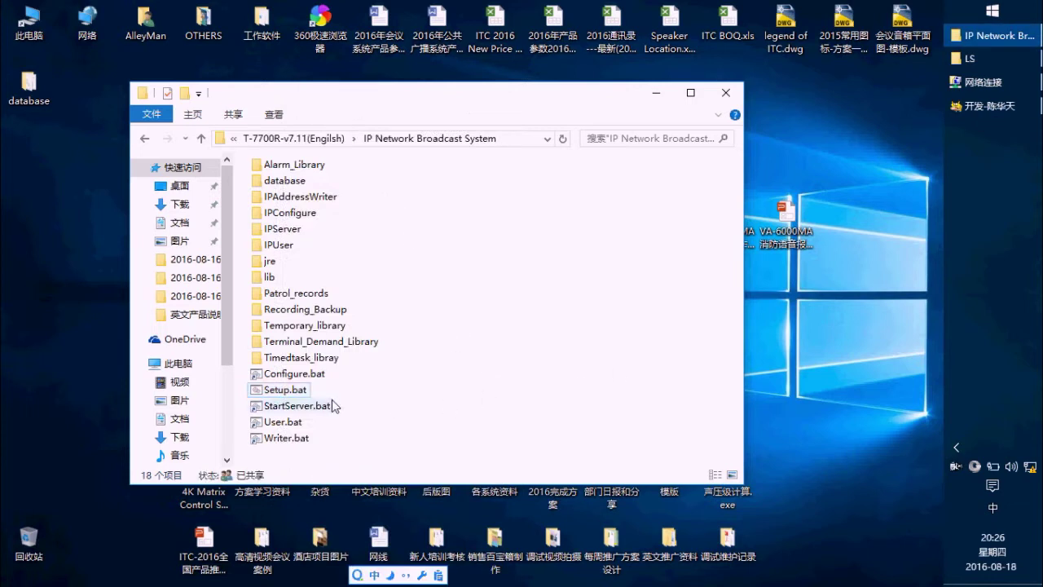
- Examine the Configure, StartServer, User and Writer batch files in the IP Network Broadcast System folder
{"action": "left_click", "coordinate": [312, 379]}
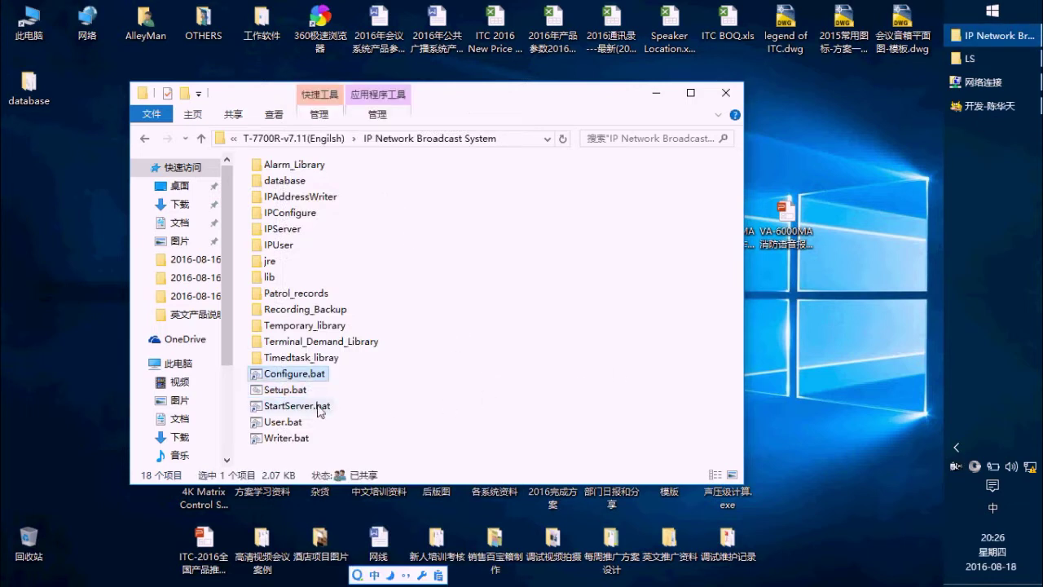
{"action": "left_click", "coordinate": [317, 408]}
{"action": "left_click", "coordinate": [285, 422]}
{"action": "left_click", "coordinate": [291, 436]}
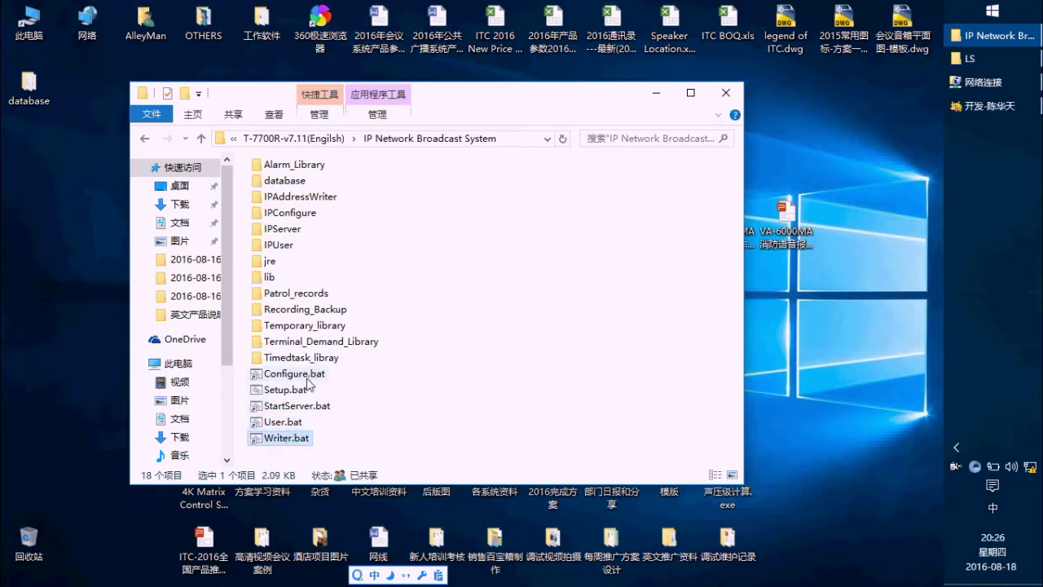
{"action": "left_click", "coordinate": [300, 375]}
{"action": "left_click", "coordinate": [306, 410]}
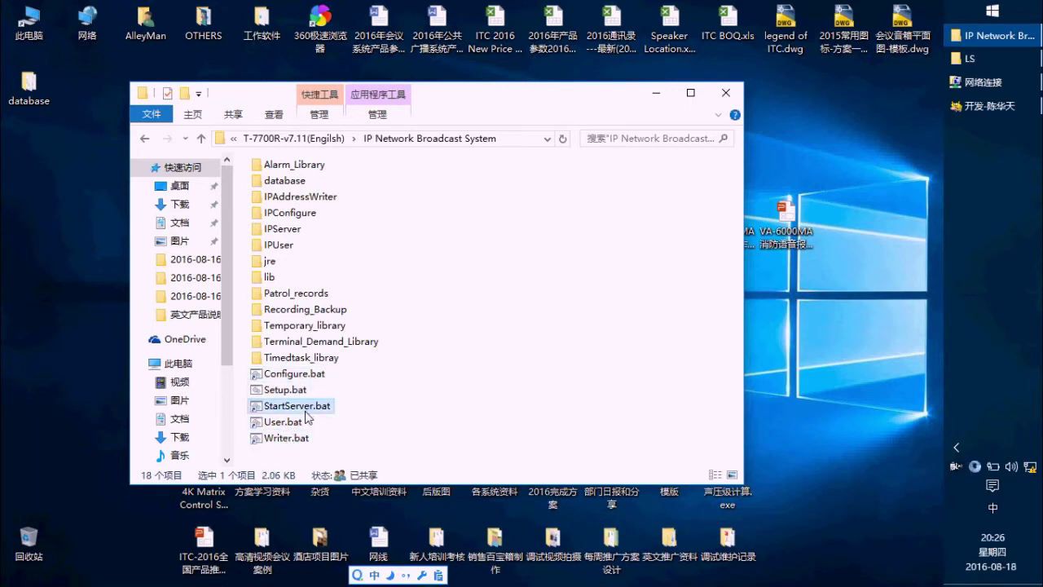
{"action": "left_click", "coordinate": [296, 424]}
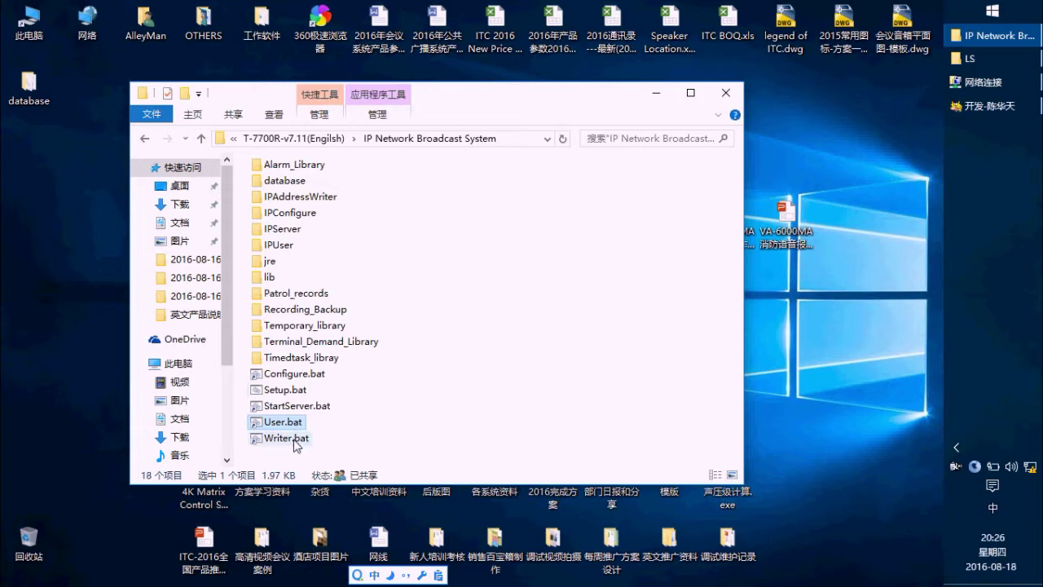
{"action": "left_click", "coordinate": [295, 443]}
{"action": "left_click", "coordinate": [352, 444]}
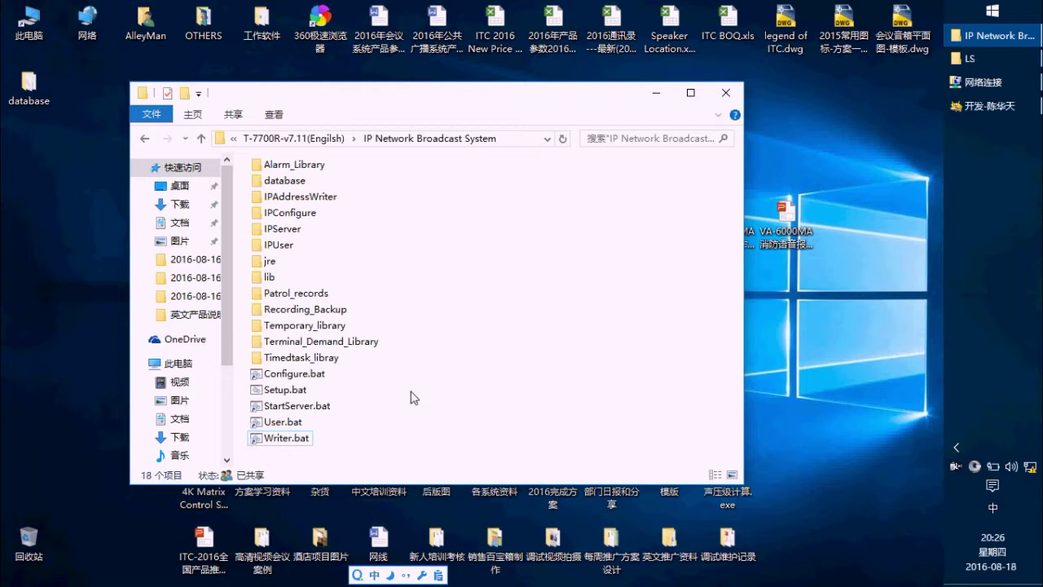
- Launch Writer.bat and move the terminal IP address program window over the file window
{"action": "left_click", "coordinate": [291, 442]}
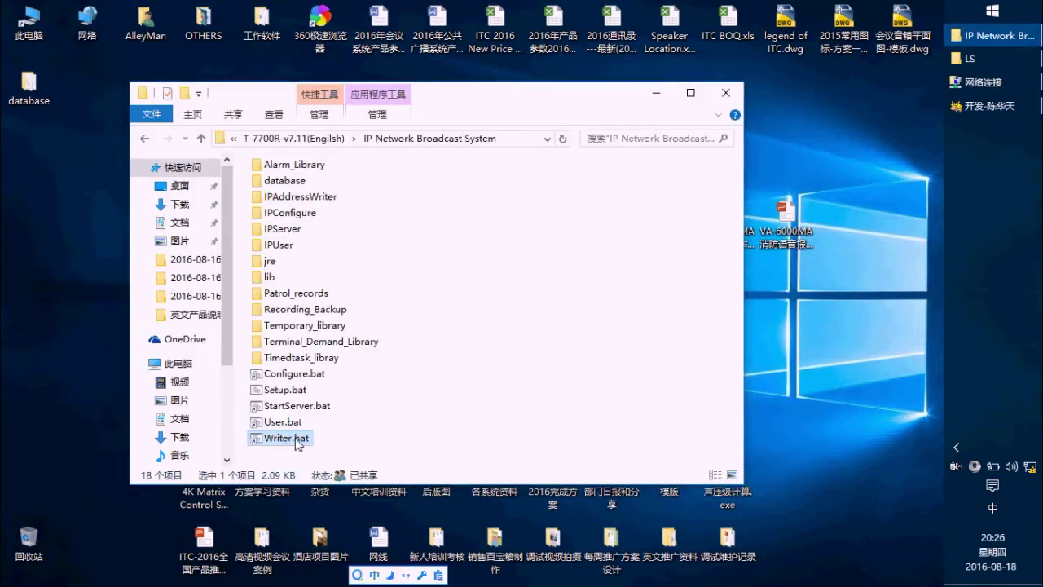
{"action": "double_click", "coordinate": [300, 444]}
{"action": "left_click_drag", "start_coordinate": [312, 92], "coordinate": [613, 159]}
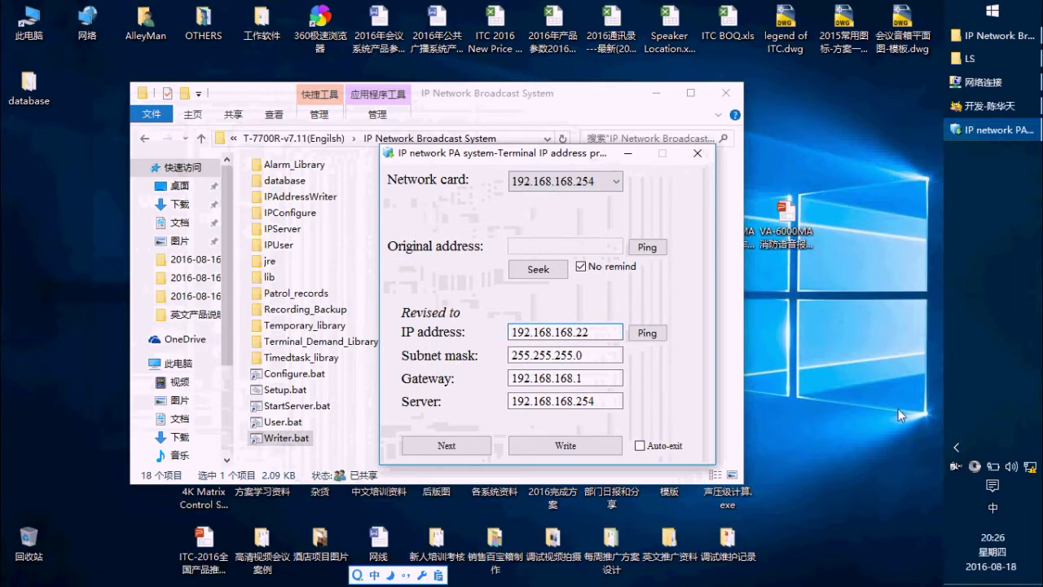
- Switch to the network connections window, check the Ethernet adapter's TCP/IPv4 address settings, and minimize the window
{"action": "mouse_move", "coordinate": [994, 84]}
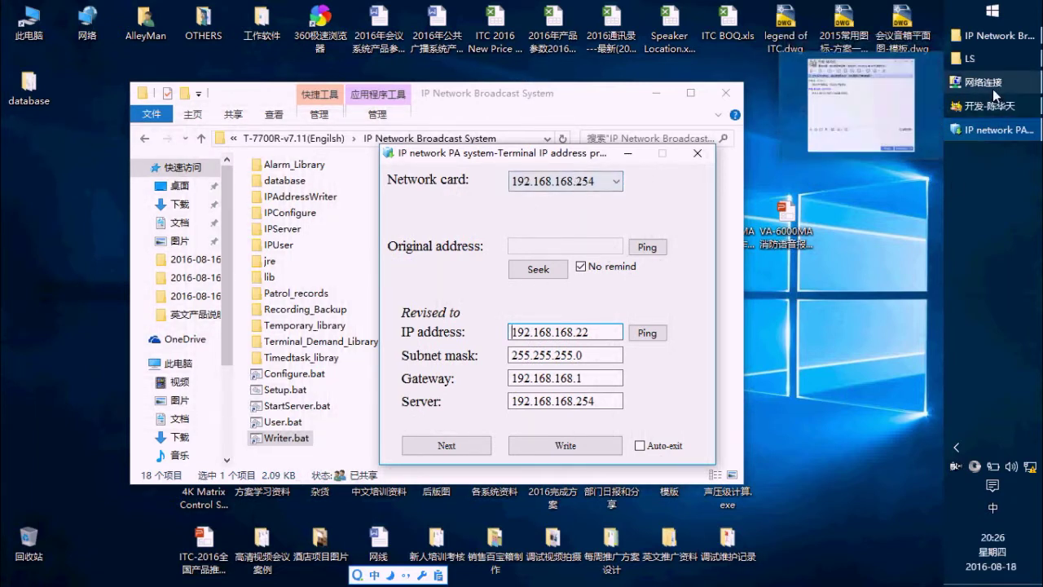
{"action": "left_click", "coordinate": [966, 87]}
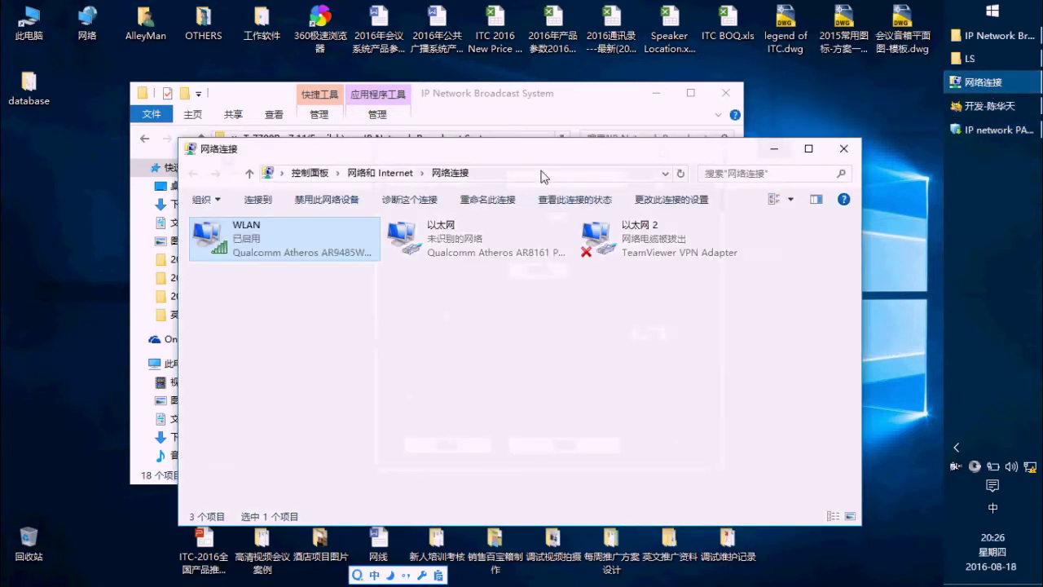
{"action": "left_click_drag", "start_coordinate": [544, 155], "coordinate": [635, 194]}
{"action": "right_click", "coordinate": [561, 278]}
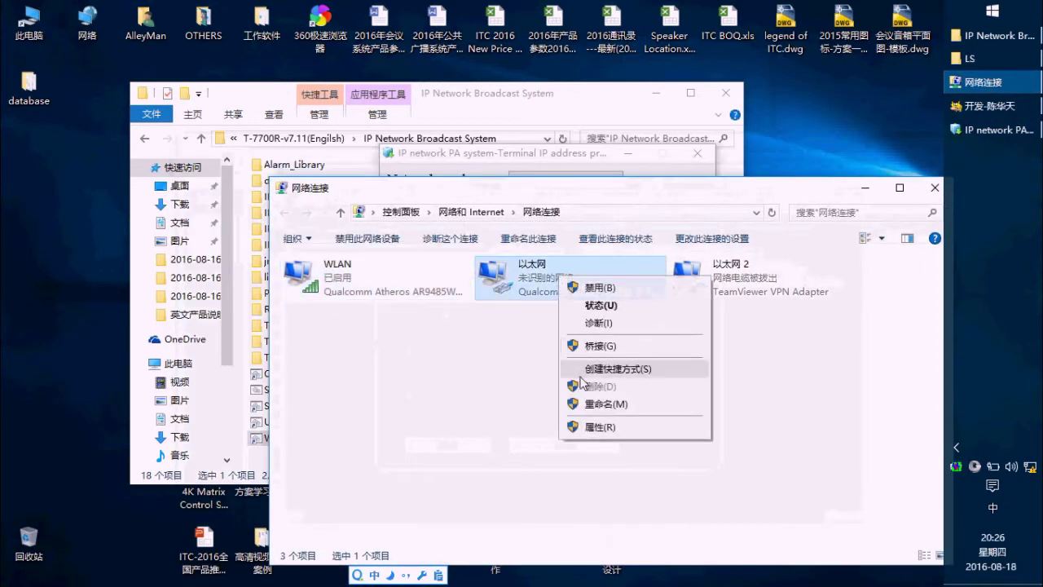
{"action": "left_click", "coordinate": [607, 427]}
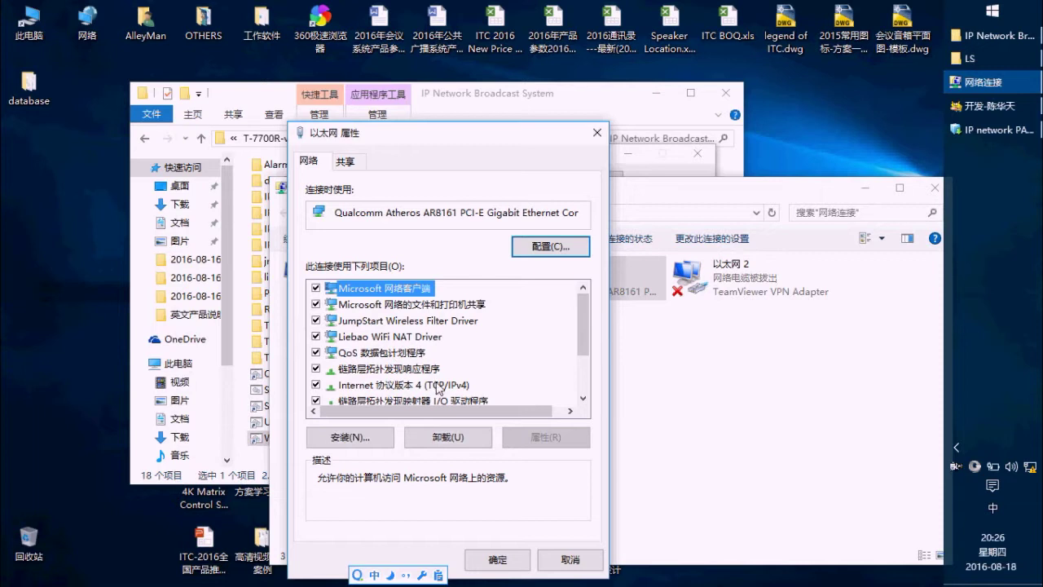
{"action": "double_click", "coordinate": [473, 388]}
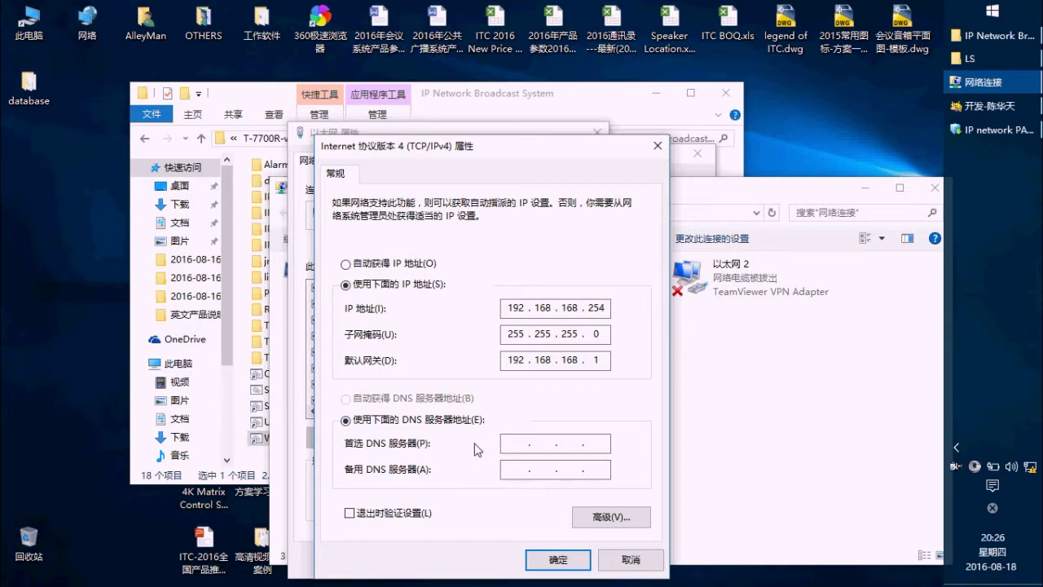
{"action": "left_click", "coordinate": [558, 559]}
{"action": "left_click", "coordinate": [520, 560]}
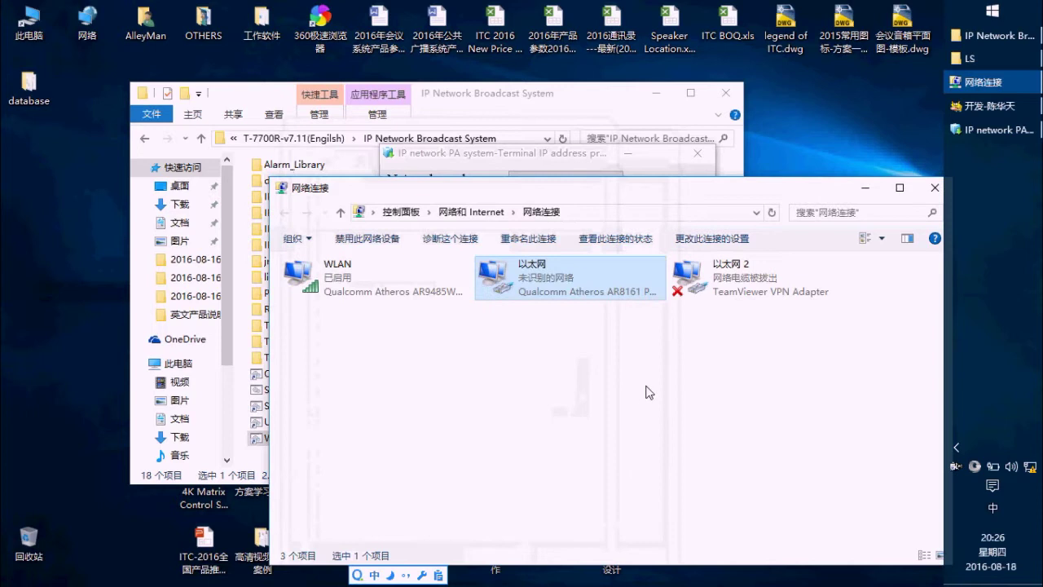
{"action": "left_click", "coordinate": [865, 188]}
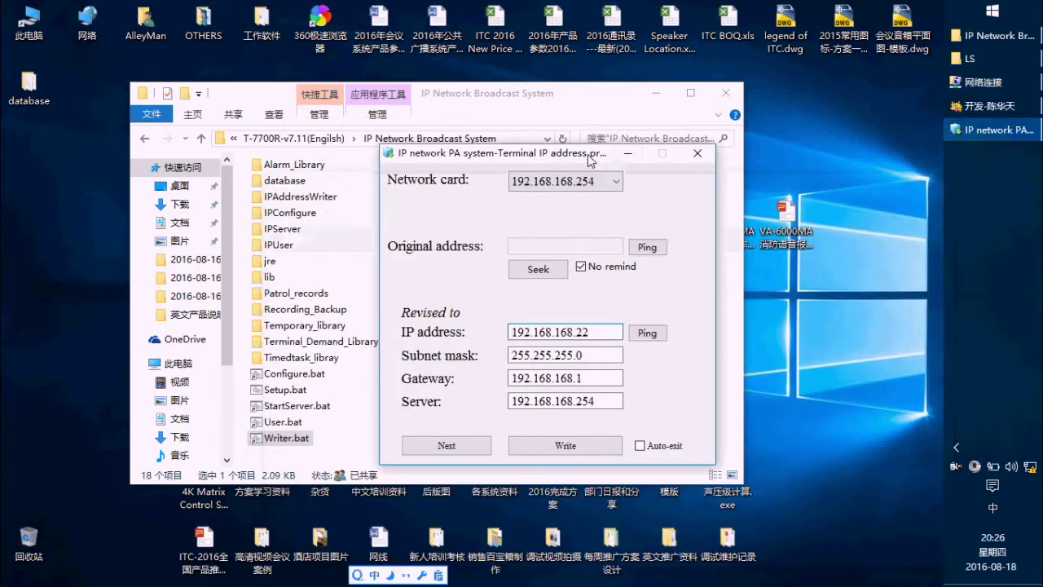
- Choose network card 192.168.168.254 and seek the connected terminal's original address
{"action": "left_click", "coordinate": [614, 193]}
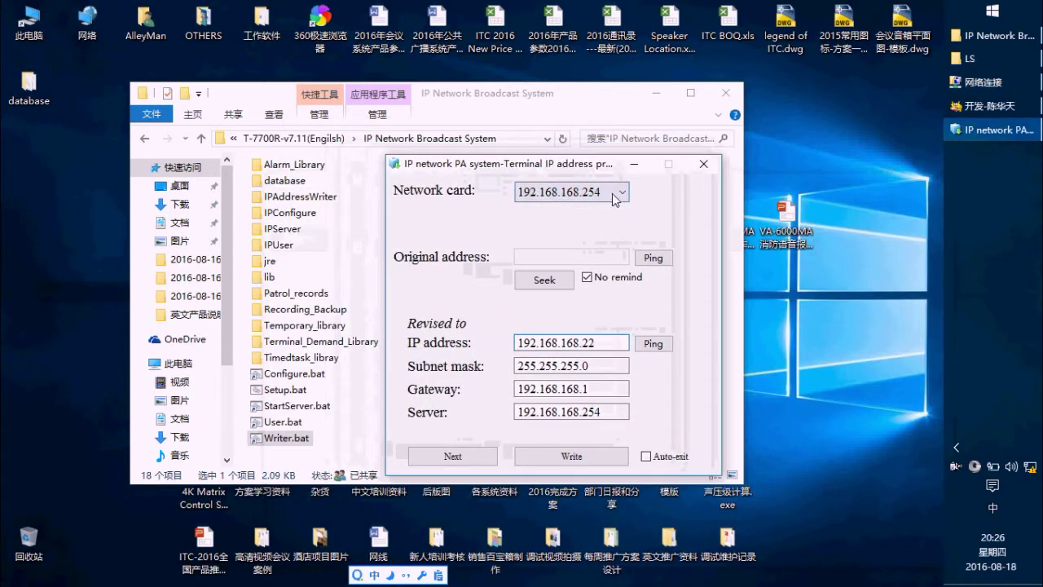
{"action": "left_click", "coordinate": [613, 196]}
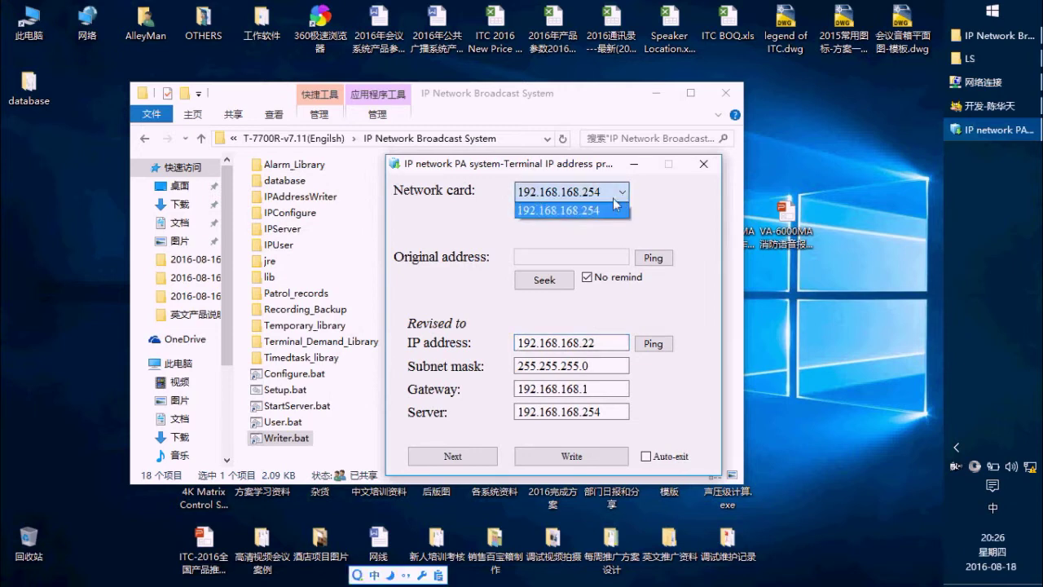
{"action": "left_click", "coordinate": [571, 210]}
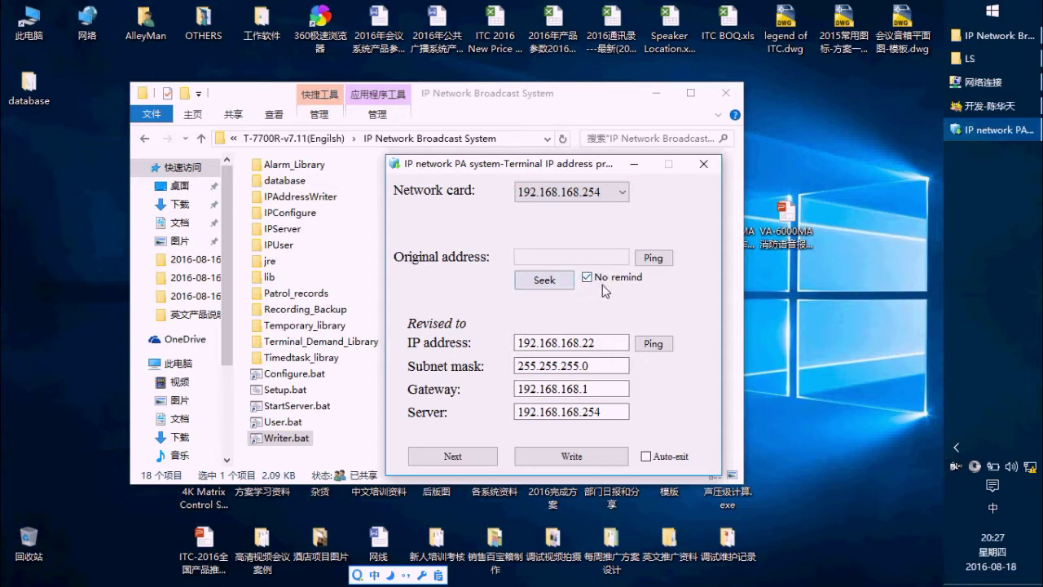
{"action": "left_click", "coordinate": [542, 287]}
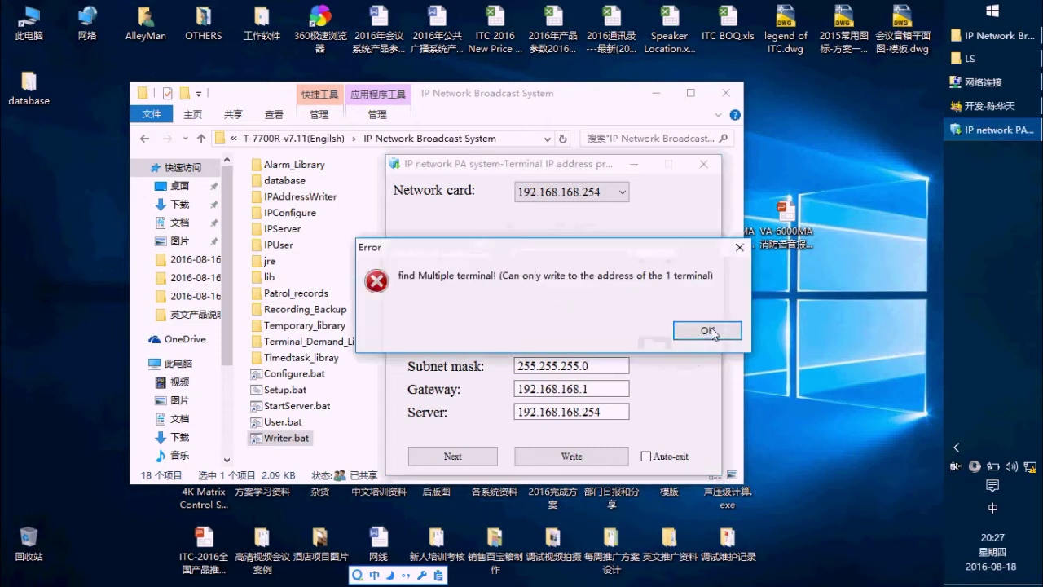
{"action": "left_click", "coordinate": [709, 331]}
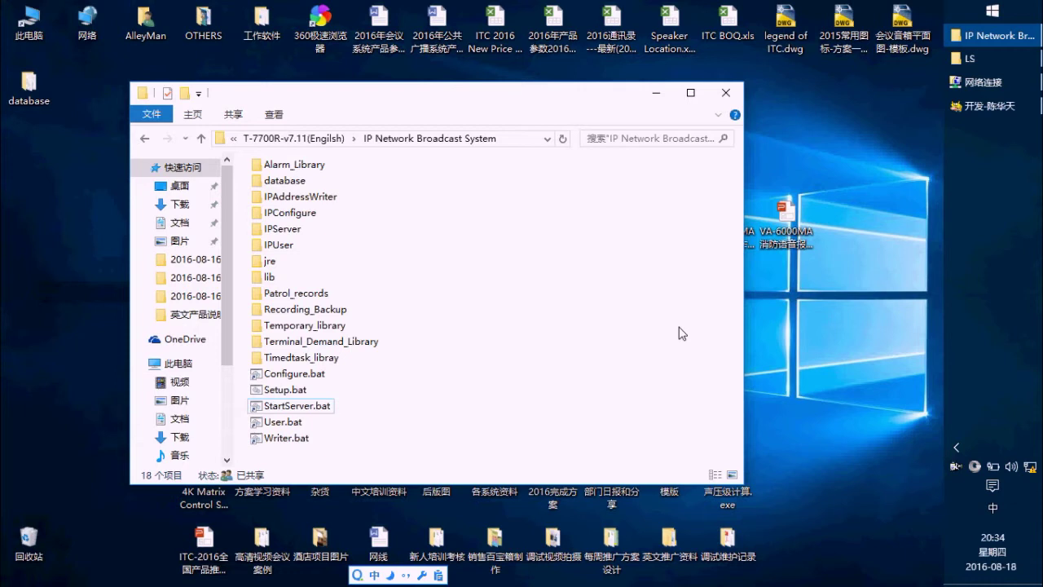
- Launch the broadcast server with StartServer.bat and move its registration dialog to the middle of the window
{"action": "left_click", "coordinate": [332, 405]}
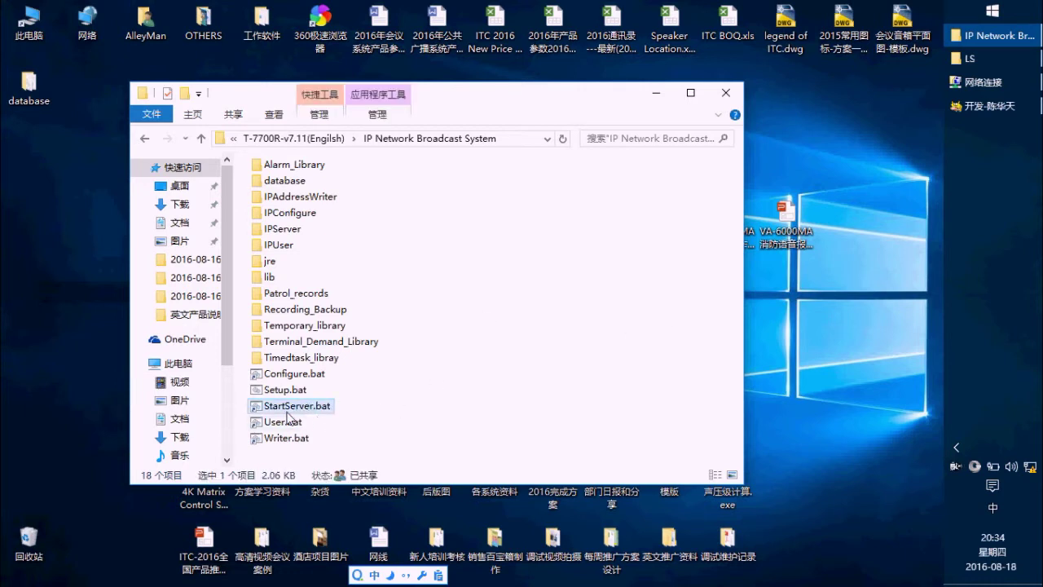
{"action": "left_click", "coordinate": [293, 406]}
{"action": "double_click", "coordinate": [296, 407]}
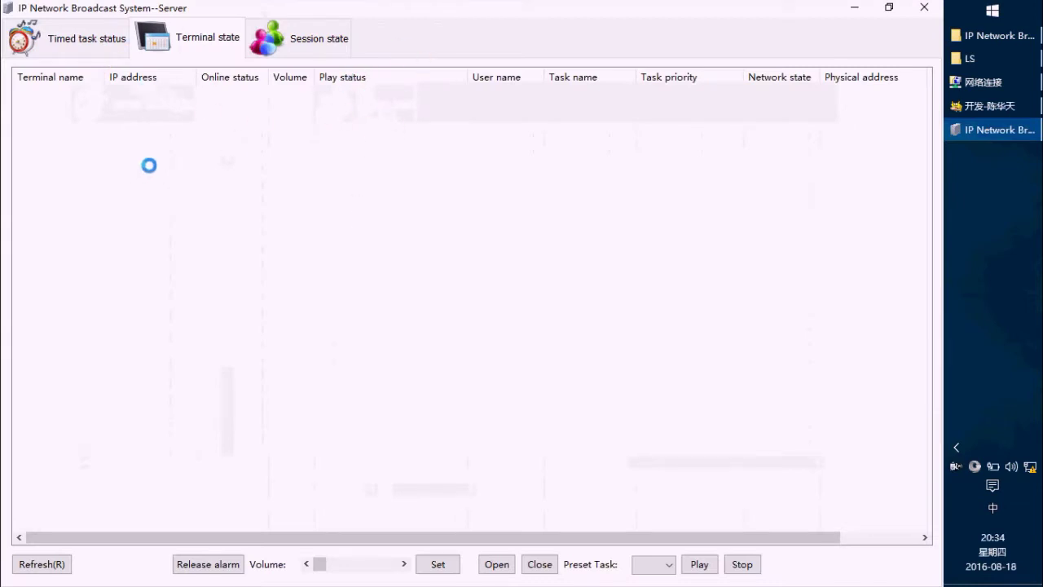
{"action": "left_click_drag", "start_coordinate": [296, 123], "coordinate": [478, 166]}
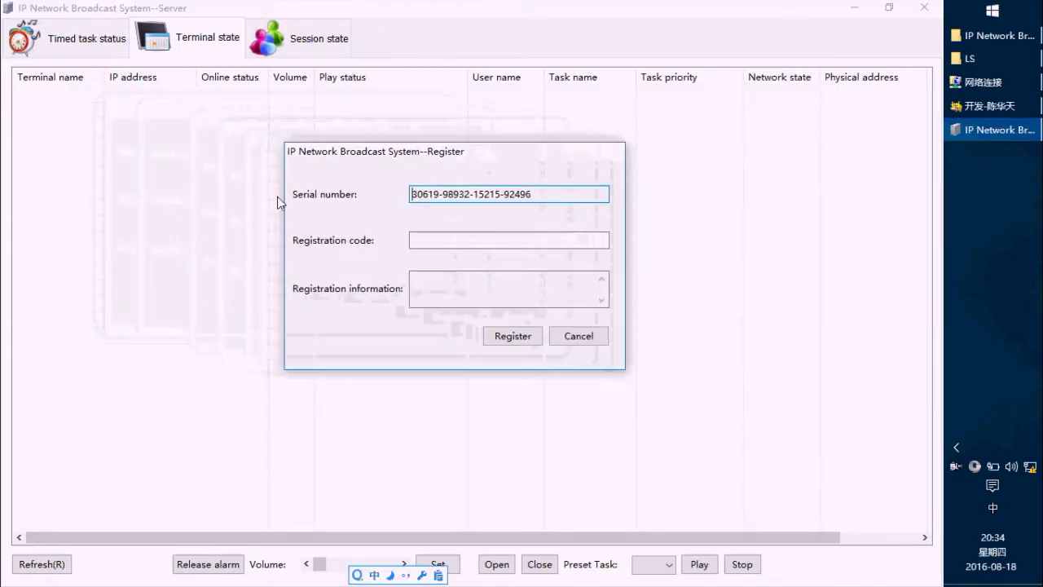
- Highlight the full serial number in the Register dialog
{"action": "left_click", "coordinate": [411, 194]}
{"action": "left_click_drag", "start_coordinate": [547, 196], "coordinate": [404, 192]}
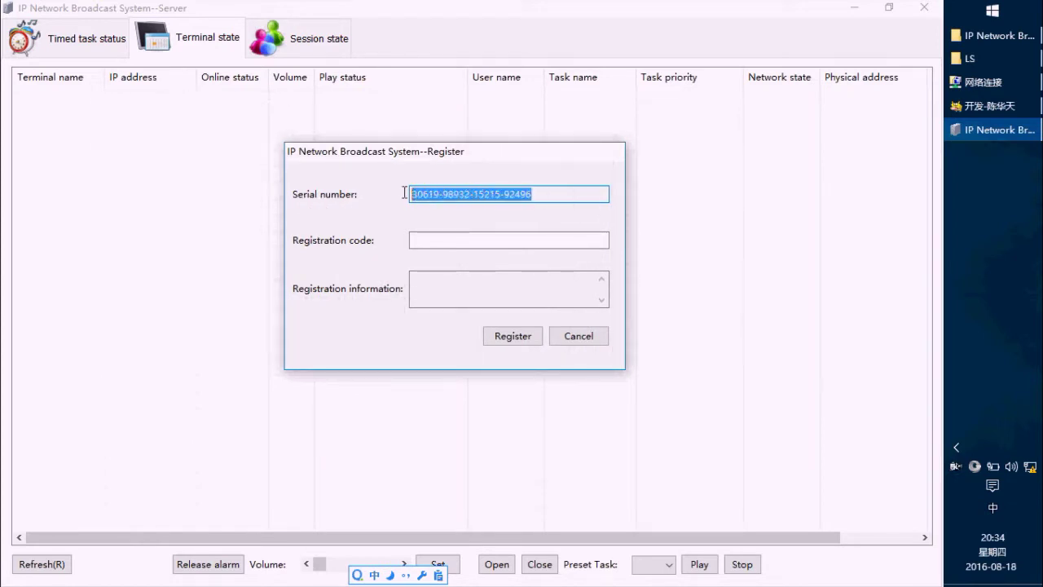
{"action": "left_click", "coordinate": [557, 192]}
{"action": "left_click_drag", "start_coordinate": [533, 193], "coordinate": [408, 193]}
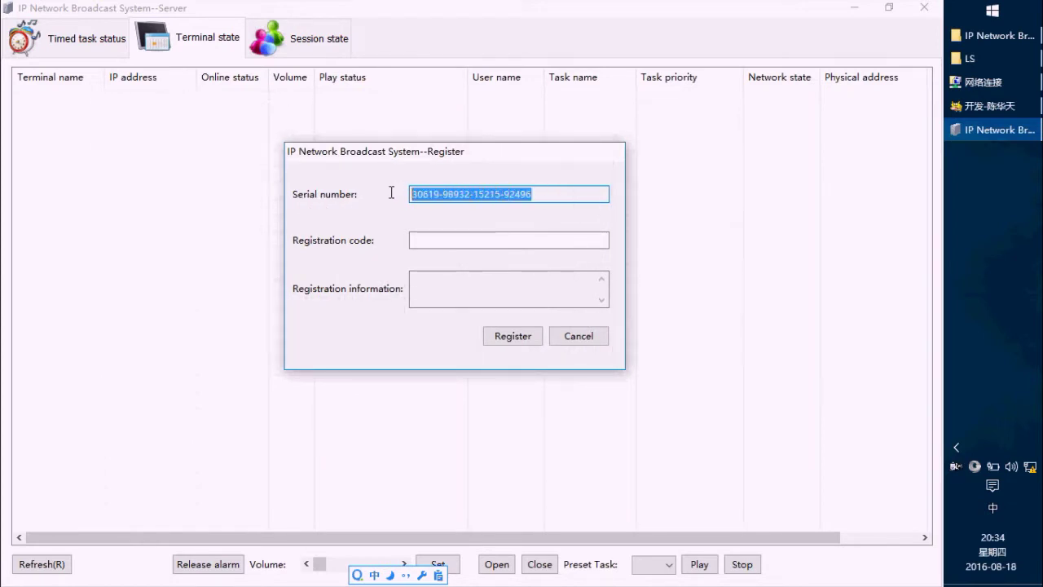
{"action": "left_click", "coordinate": [550, 193]}
- Copy the registration code from the developer's QQ chat and return to the Register dialog
{"action": "left_click", "coordinate": [426, 242]}
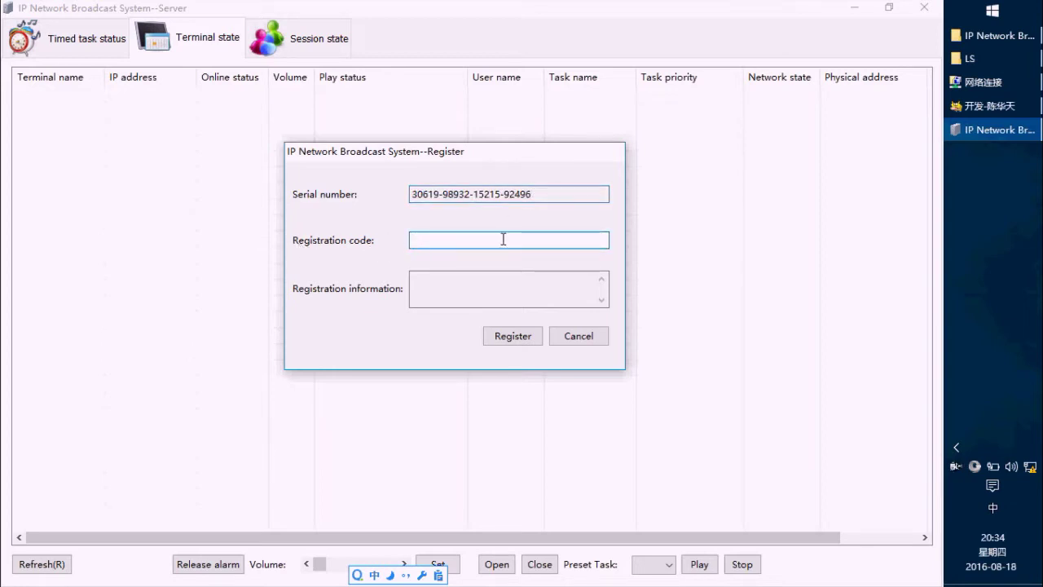
{"action": "left_click", "coordinate": [990, 106]}
{"action": "left_click_drag", "start_coordinate": [437, 251], "coordinate": [282, 256]}
{"action": "key", "text": "ctrl+c"}
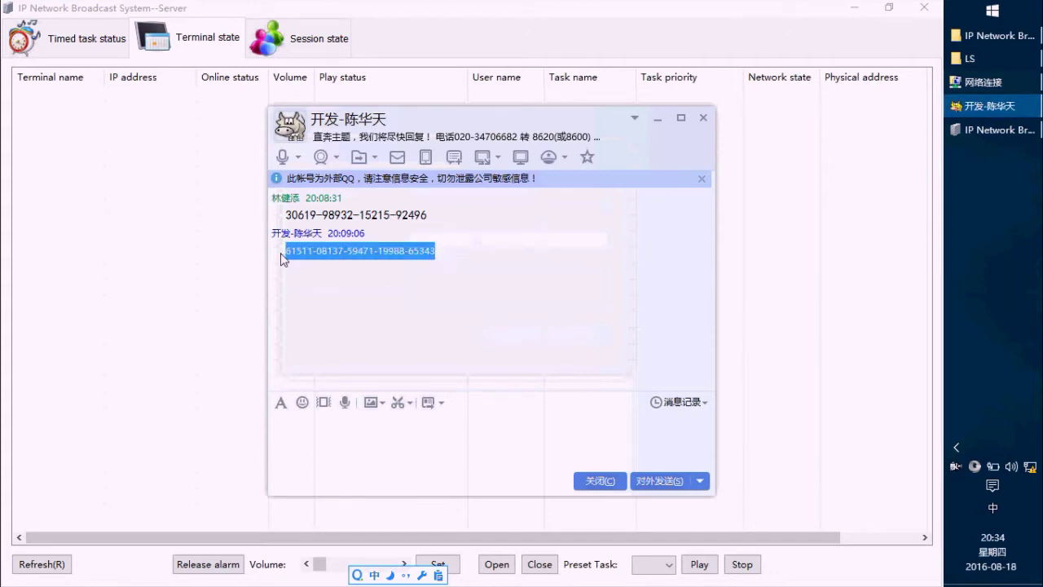
{"action": "left_click", "coordinate": [657, 118]}
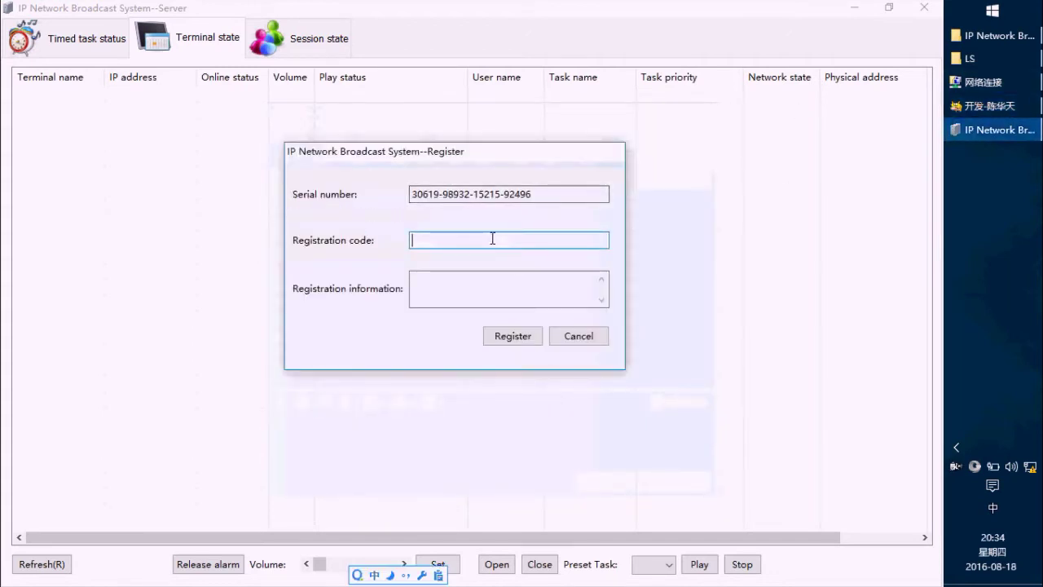
- Paste the registration code into the Registration code field and register the server software
{"action": "key", "text": "ctrl+v"}
{"action": "left_click", "coordinate": [538, 278]}
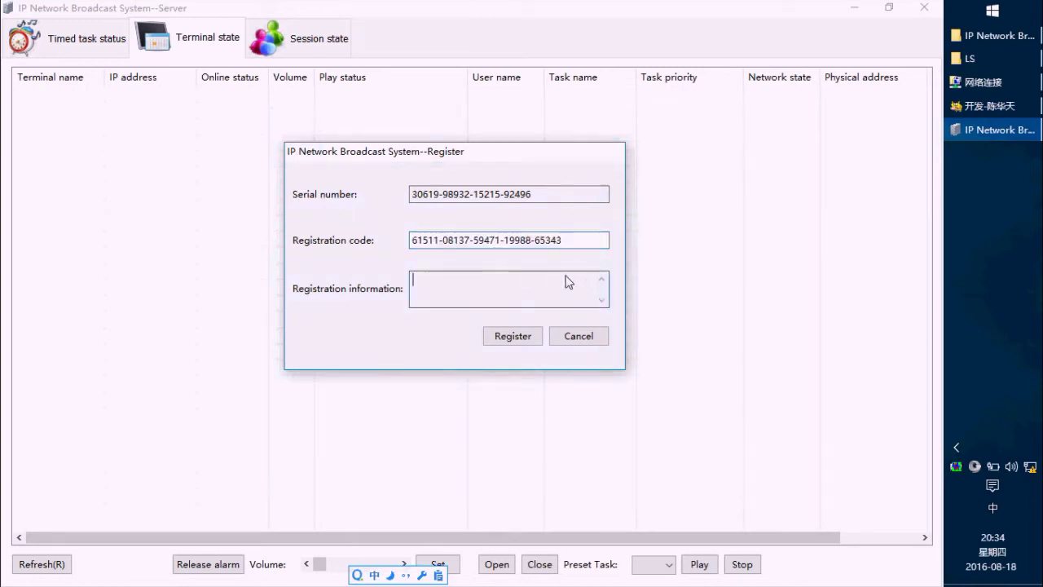
{"action": "left_click", "coordinate": [523, 340]}
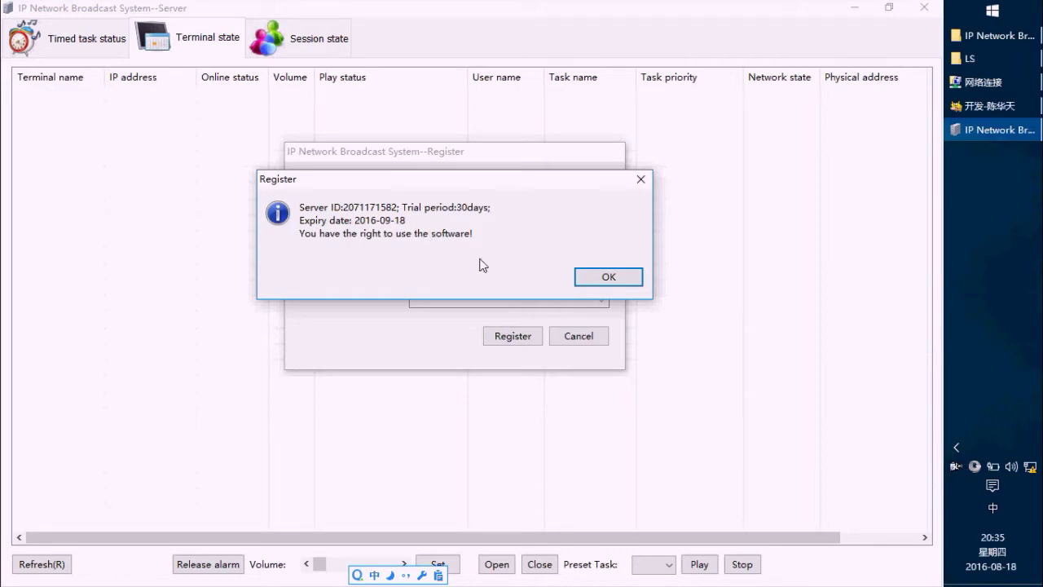
{"action": "left_click", "coordinate": [608, 278]}
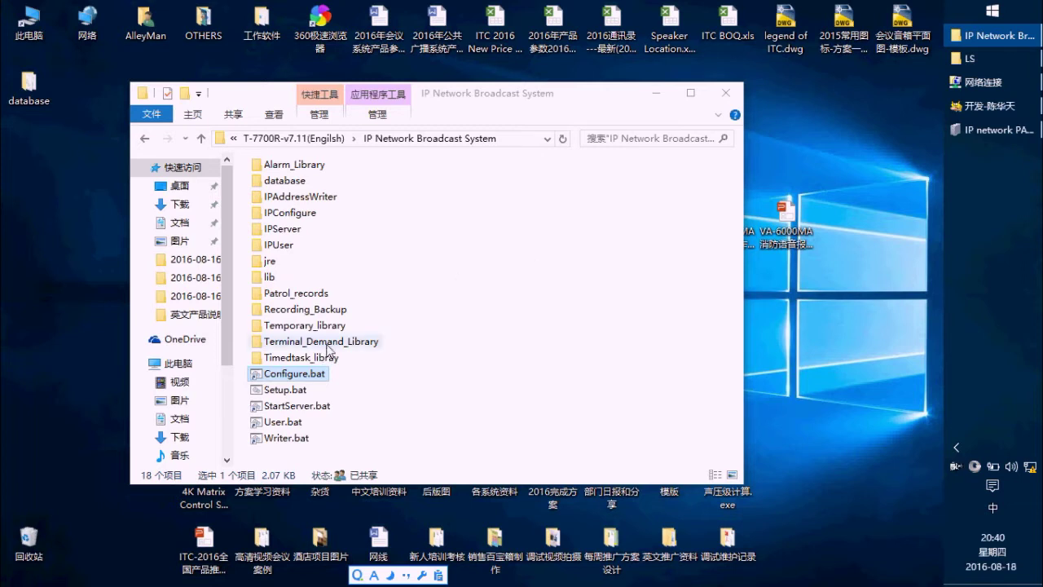
{"action": "left_click", "coordinate": [338, 393]}
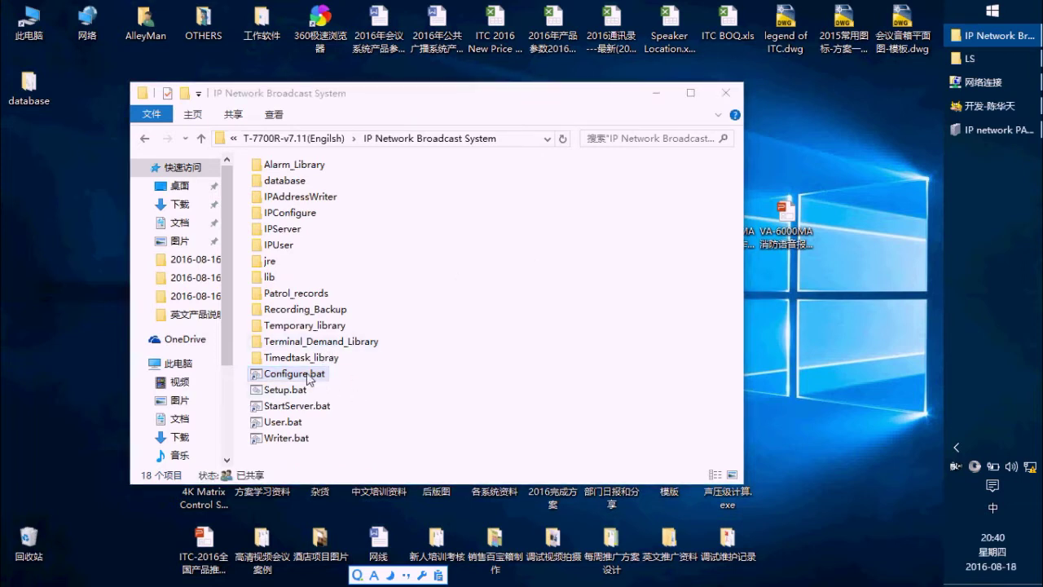
- Run Configure.bat and add a terminal named T-7702A with call code 001 and IP address 192.168.168.10
{"action": "left_click", "coordinate": [308, 377]}
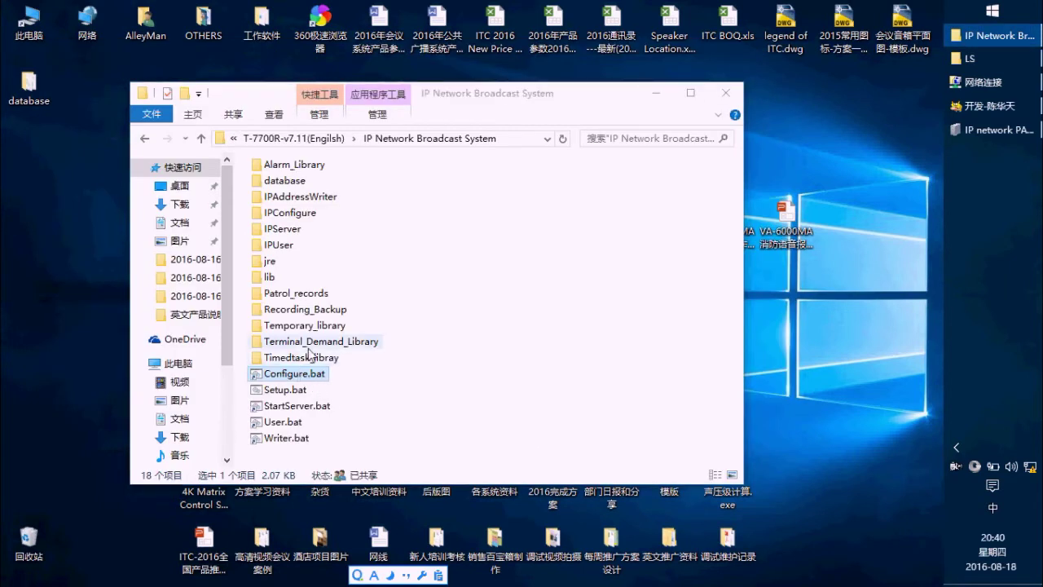
{"action": "key", "text": "Return"}
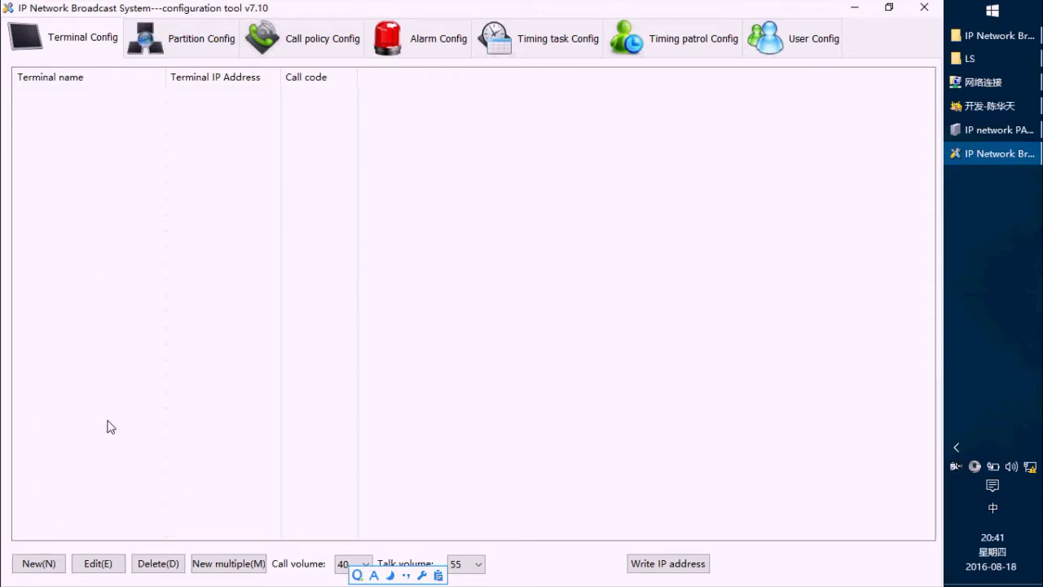
{"action": "left_click", "coordinate": [33, 568]}
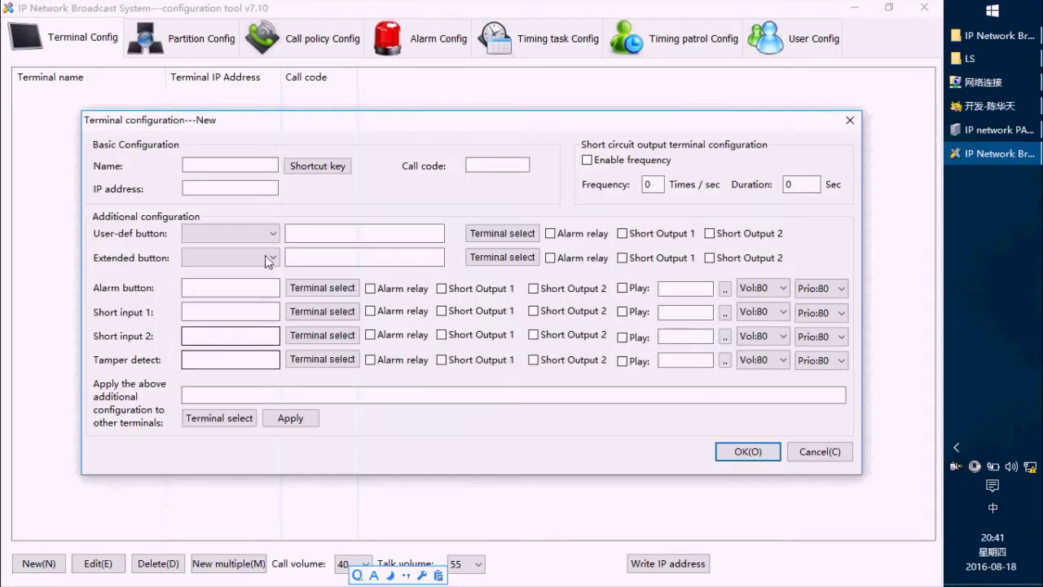
{"action": "left_click", "coordinate": [200, 164]}
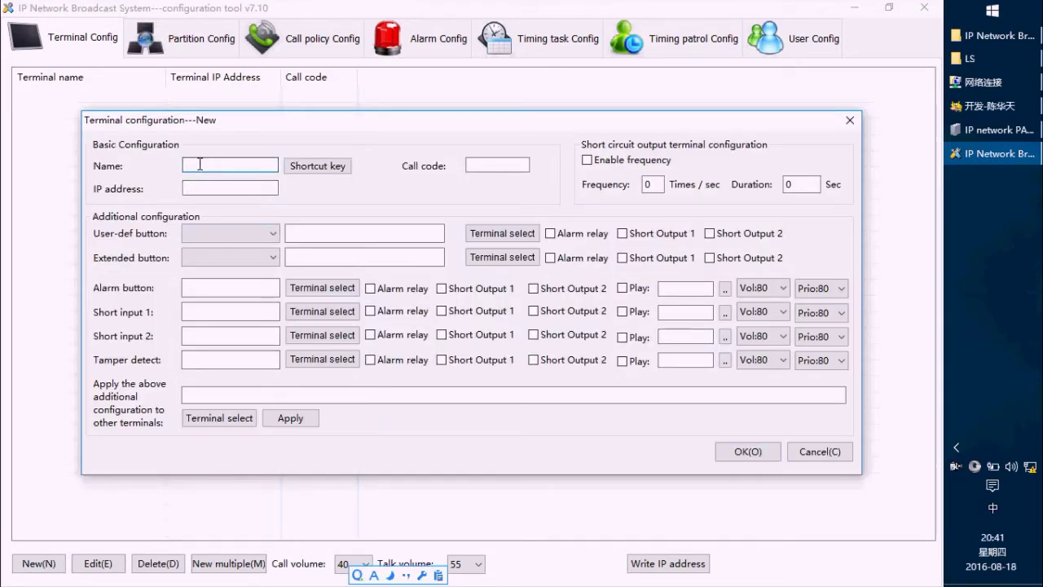
{"action": "type", "text": "T-7702A"}
{"action": "left_click", "coordinate": [464, 167]}
{"action": "type", "text": "001"}
{"action": "left_click", "coordinate": [225, 189]}
{"action": "type", "text": "192.16"}
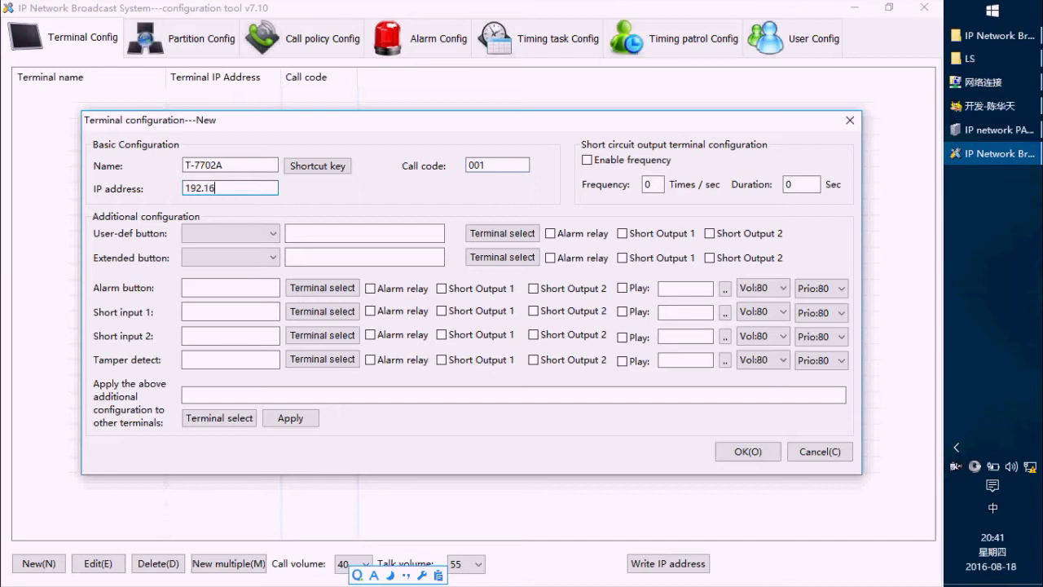
{"action": "type", "text": "8.168.10"}
{"action": "left_click", "coordinate": [747, 452]}
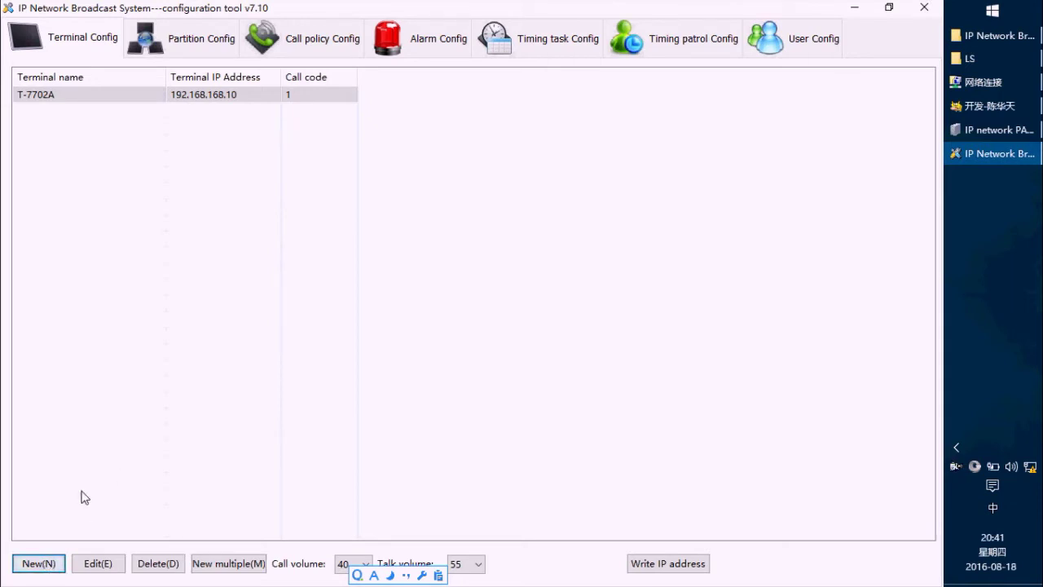
- Add a second terminal named T-7760 with call code 002 and IP address 192.168.168.11
{"action": "left_click", "coordinate": [46, 566]}
{"action": "left_click", "coordinate": [274, 175]}
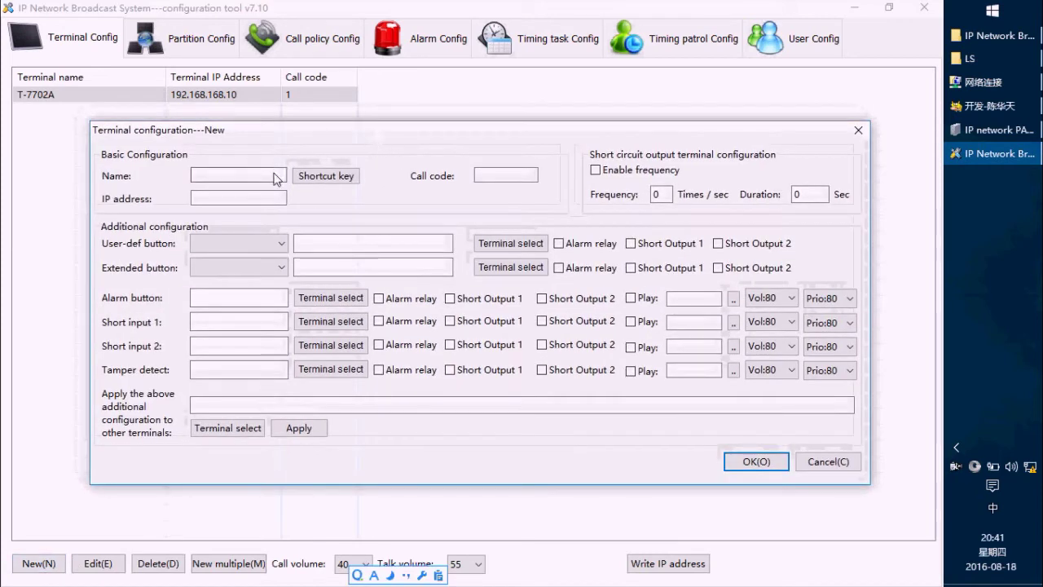
{"action": "type", "text": "T-7760"}
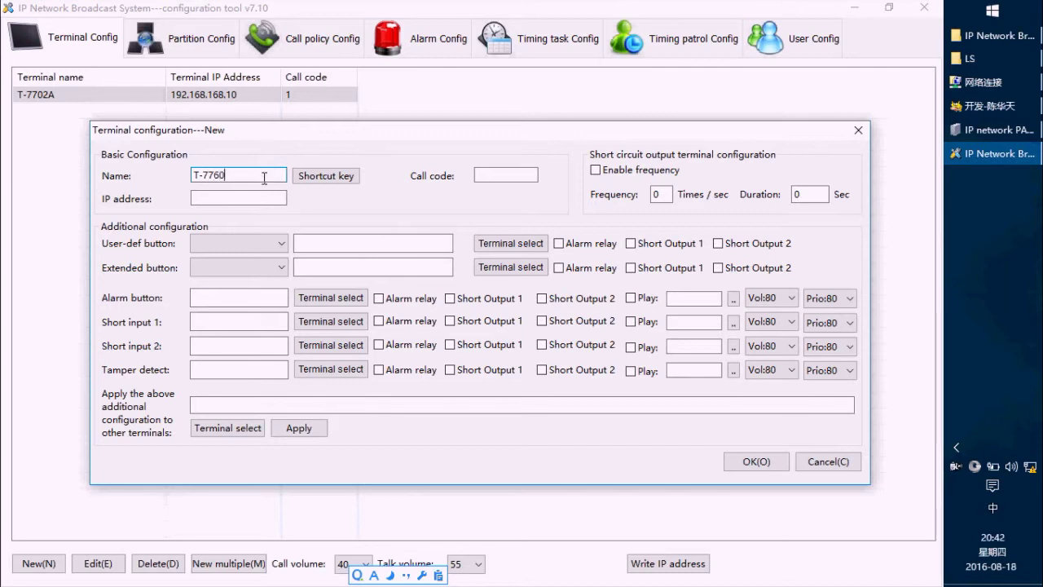
{"action": "left_click", "coordinate": [518, 175]}
{"action": "left_click", "coordinate": [272, 198]}
{"action": "type", "text": "192.168.168.11"}
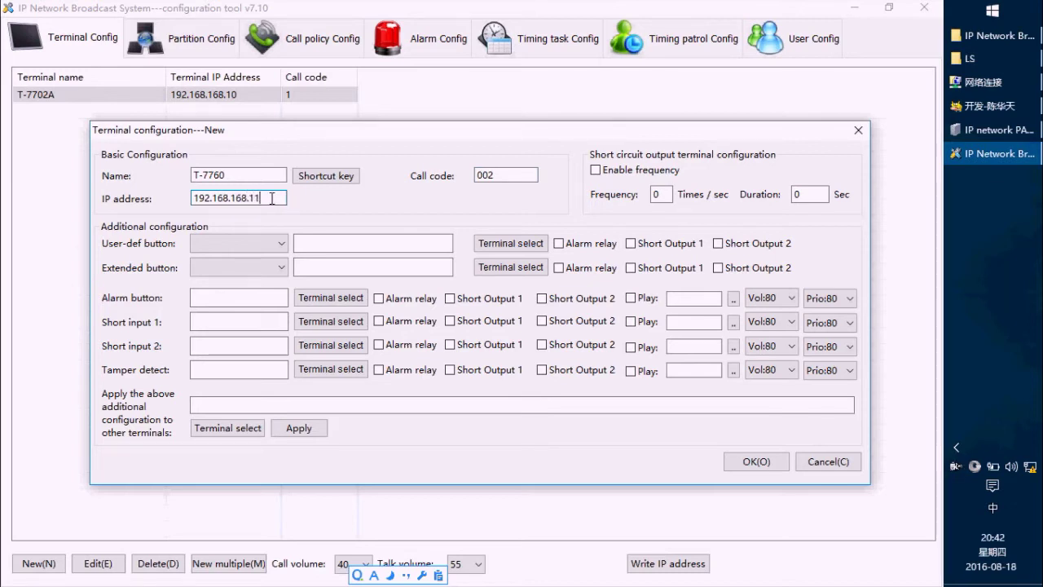
{"action": "left_click", "coordinate": [758, 455]}
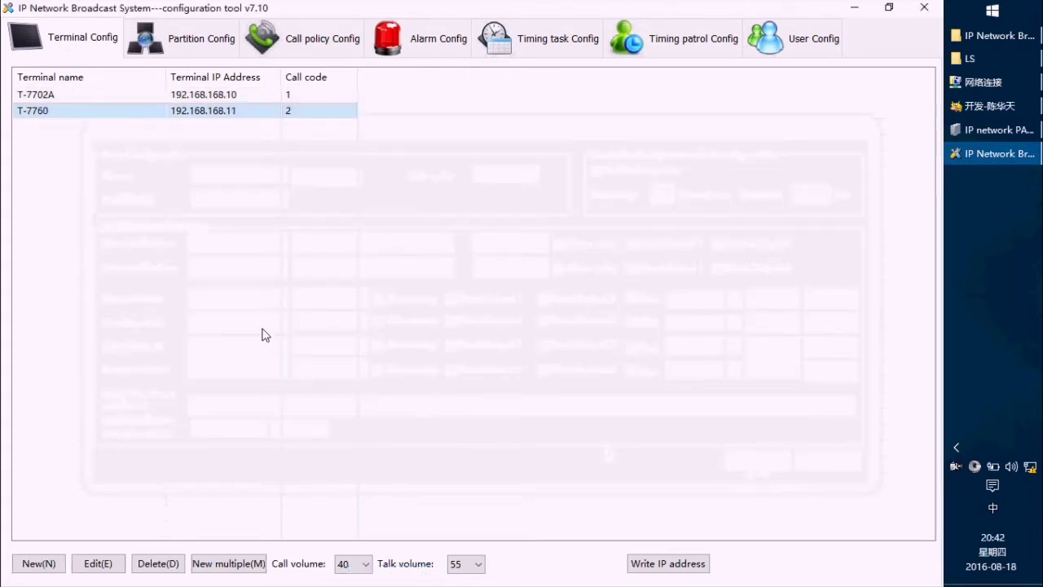
- Start a third terminal named T-7703 with call code 003 and IP address 192.168.168.12
{"action": "left_click", "coordinate": [39, 564]}
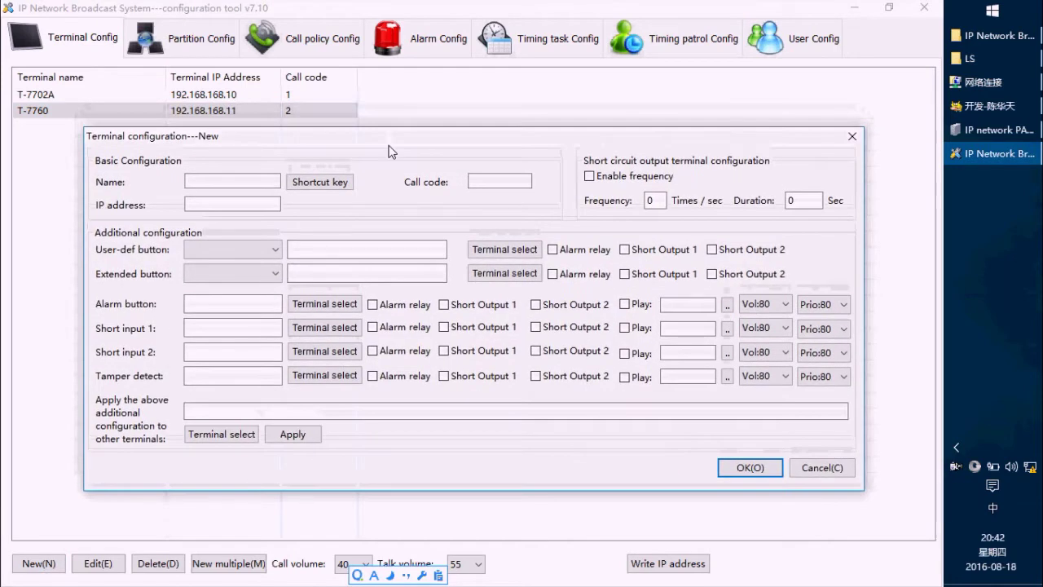
{"action": "left_click", "coordinate": [221, 180]}
{"action": "type", "text": "T-7703"}
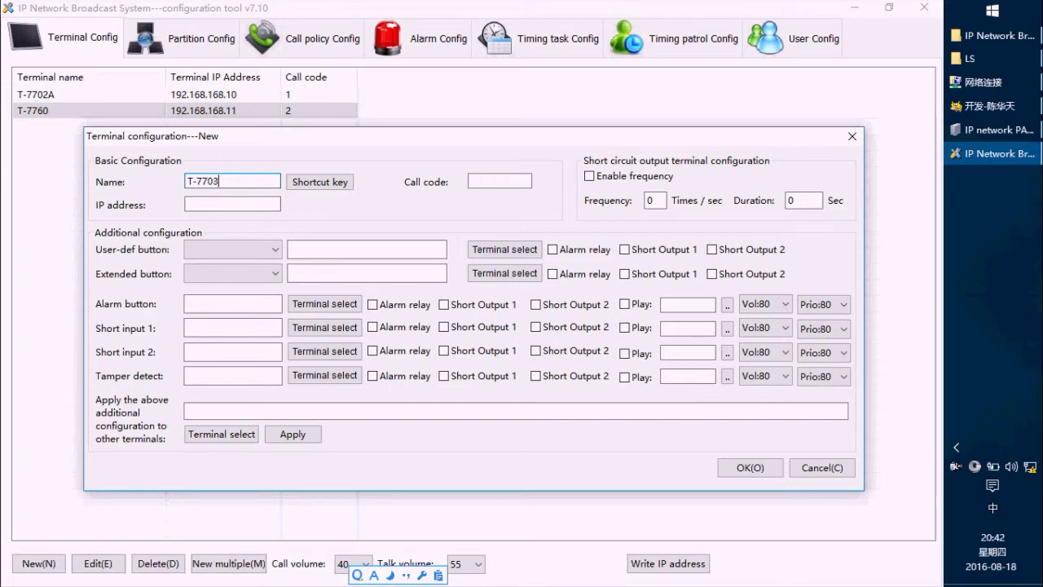
{"action": "left_click", "coordinate": [478, 181]}
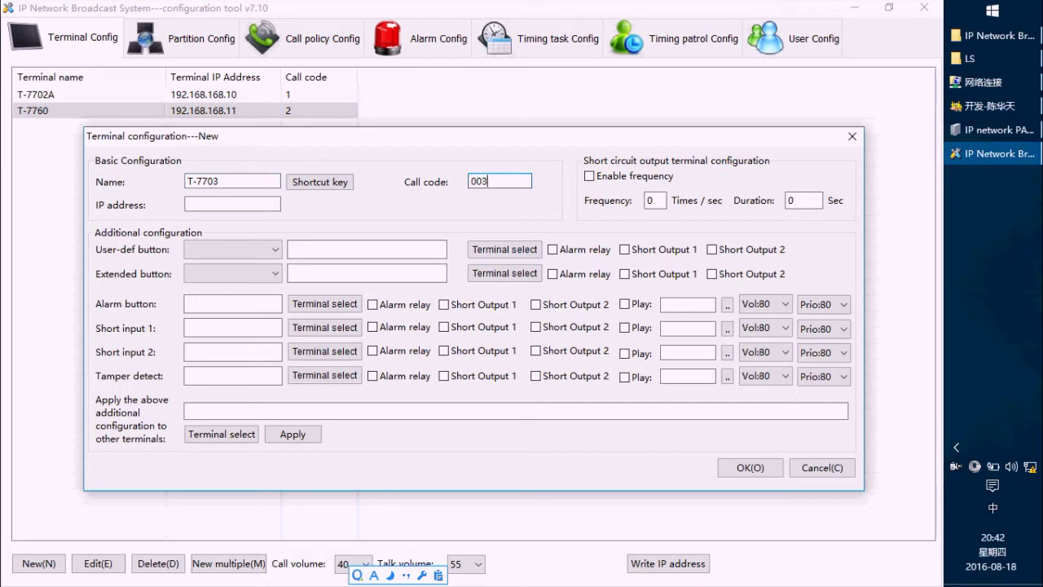
{"action": "left_click", "coordinate": [236, 204]}
{"action": "type", "text": "192"}
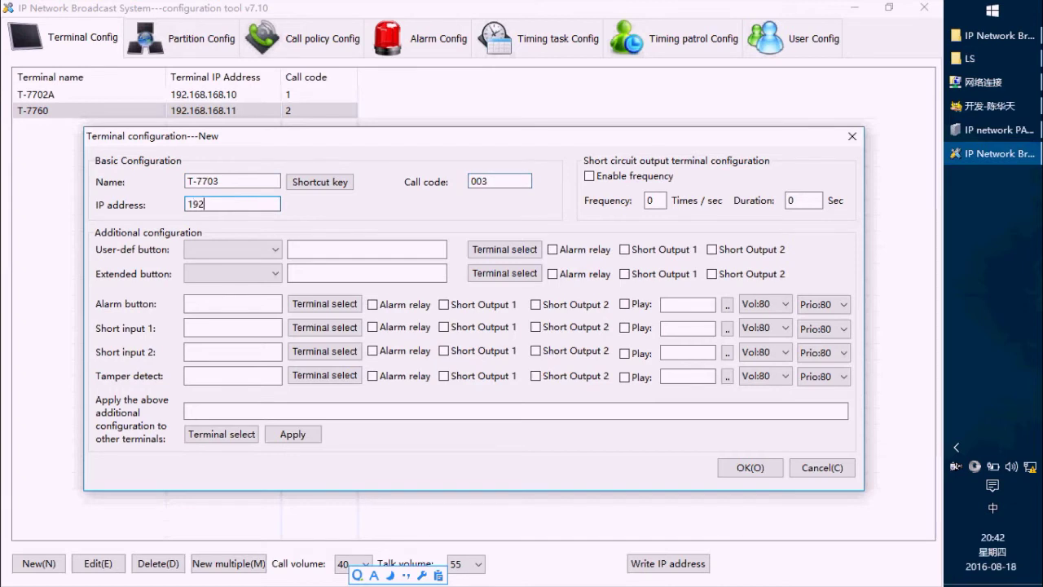
{"action": "type", "text": ".168.168.01"}
{"action": "key", "text": "BackSpace"}
{"action": "key", "text": "BackSpace"}
{"action": "type", "text": ".30"}
{"action": "type", "text": "2"}
{"action": "key", "text": "BackSpace"}
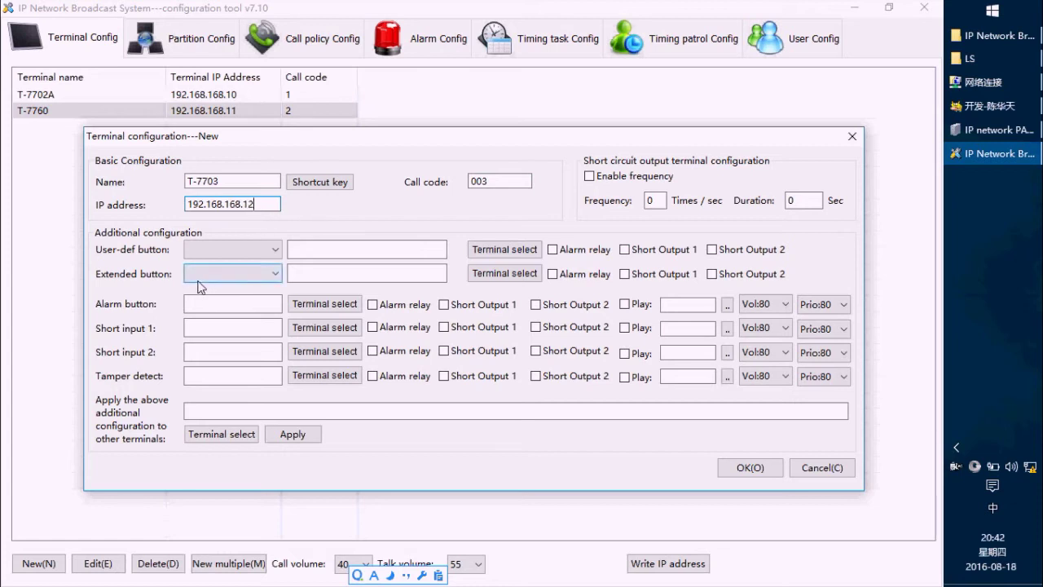
- Set the T-7703 terminal's user-defined button function to Emergency call for help
{"action": "left_click", "coordinate": [236, 303]}
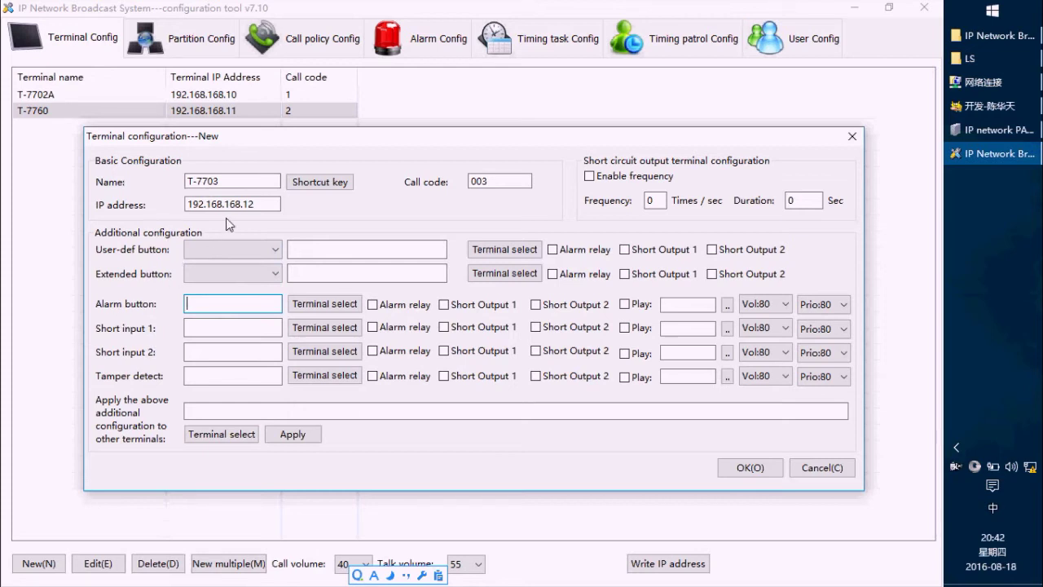
{"action": "left_click", "coordinate": [269, 251]}
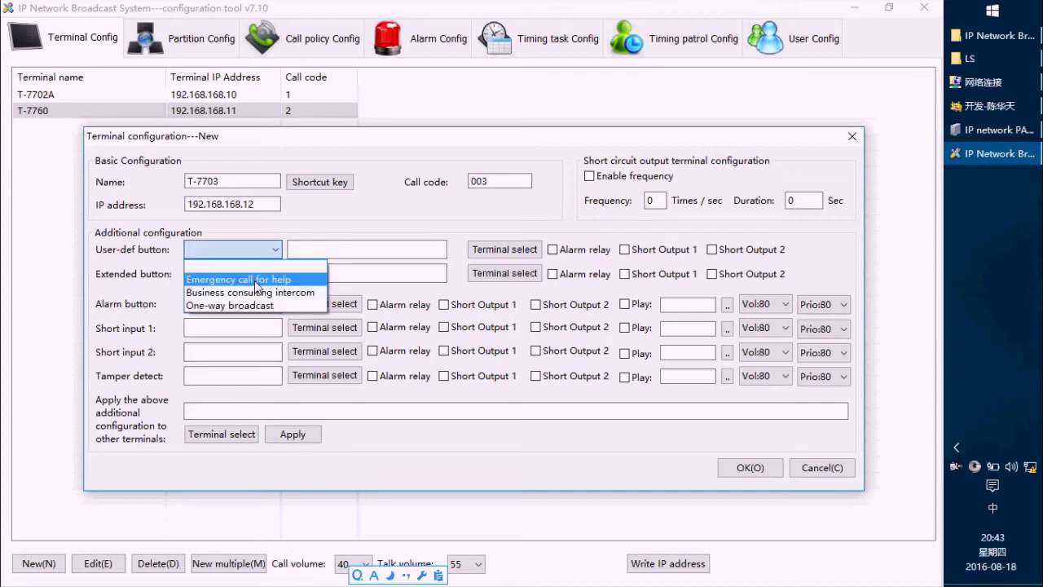
{"action": "left_click", "coordinate": [256, 281]}
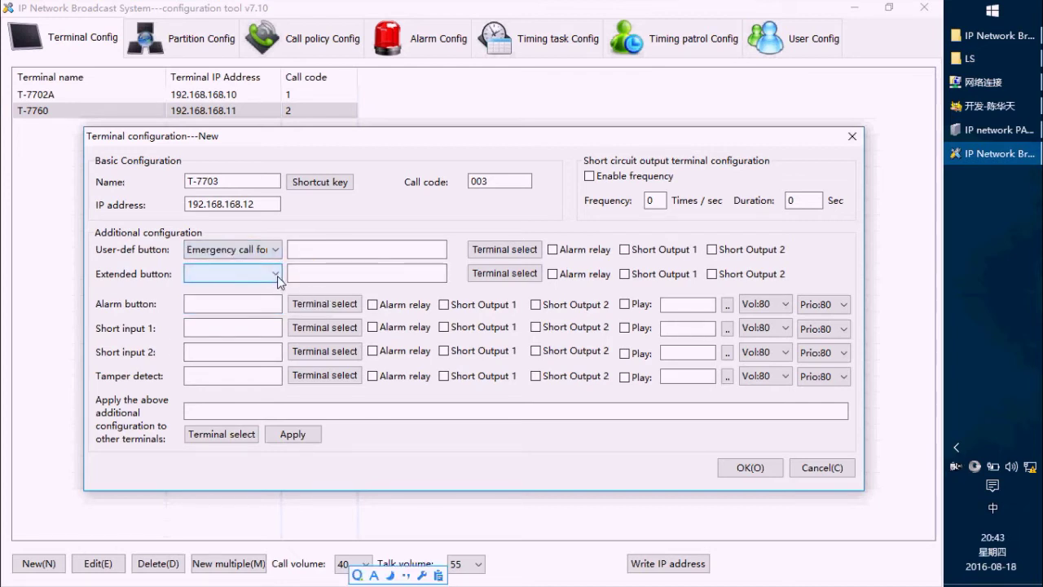
- Examine the functions offered for the T-7703 terminal's extended button without choosing one
{"action": "left_click", "coordinate": [276, 275]}
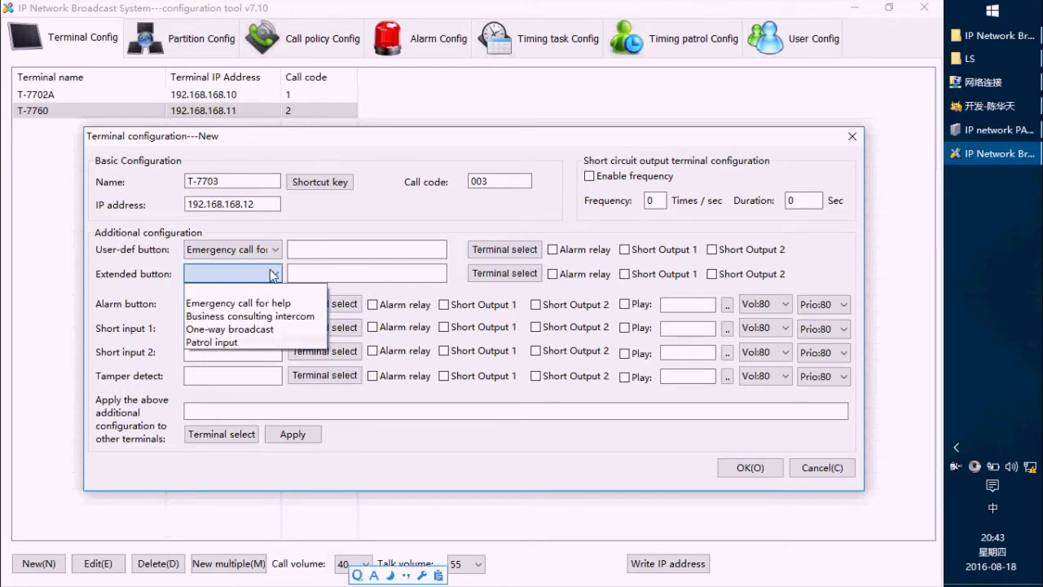
{"action": "left_click", "coordinate": [274, 275]}
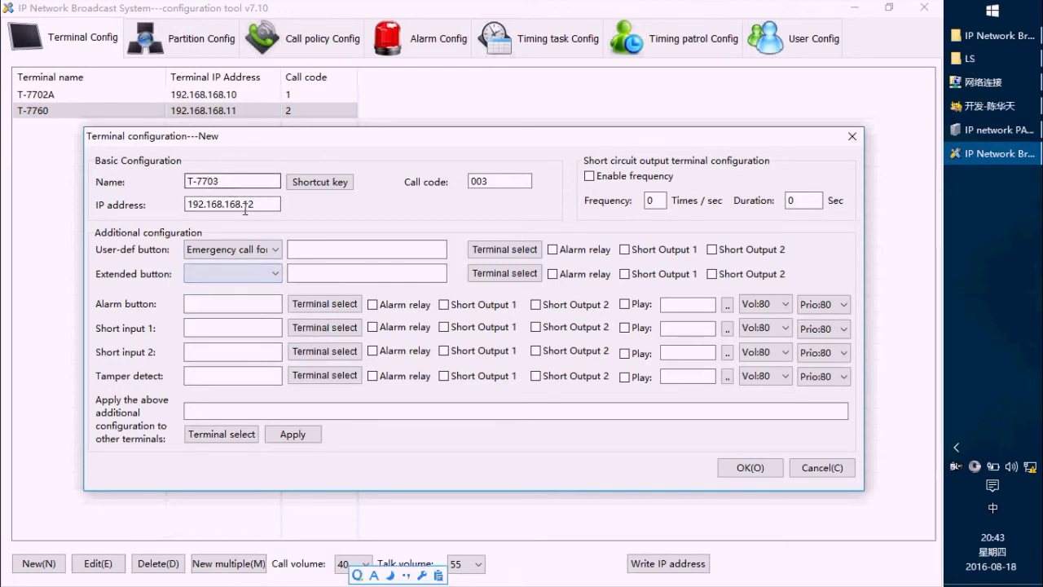
{"action": "left_click", "coordinate": [275, 274]}
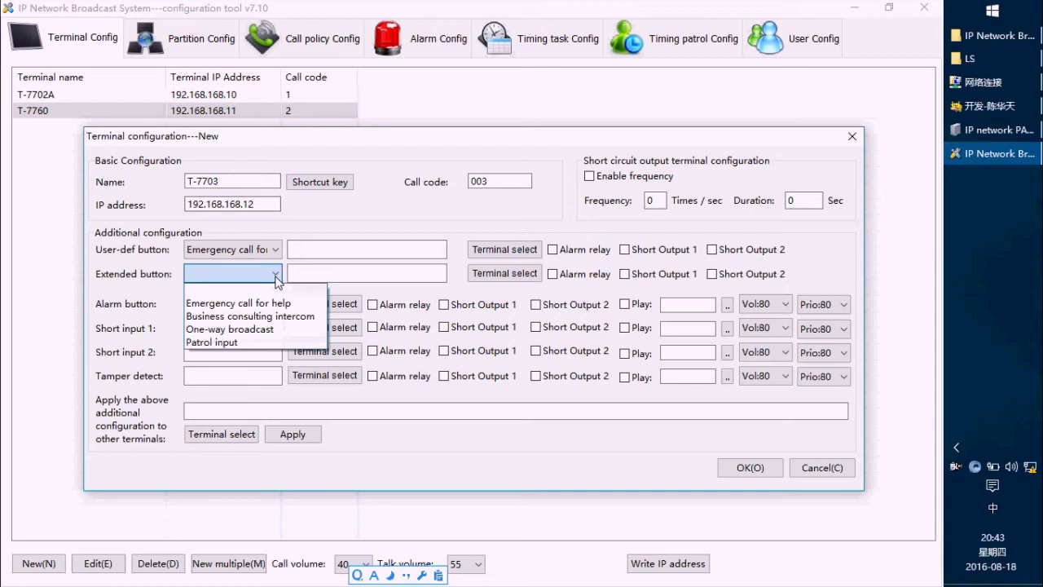
{"action": "left_click", "coordinate": [275, 276]}
{"action": "left_click", "coordinate": [295, 274]}
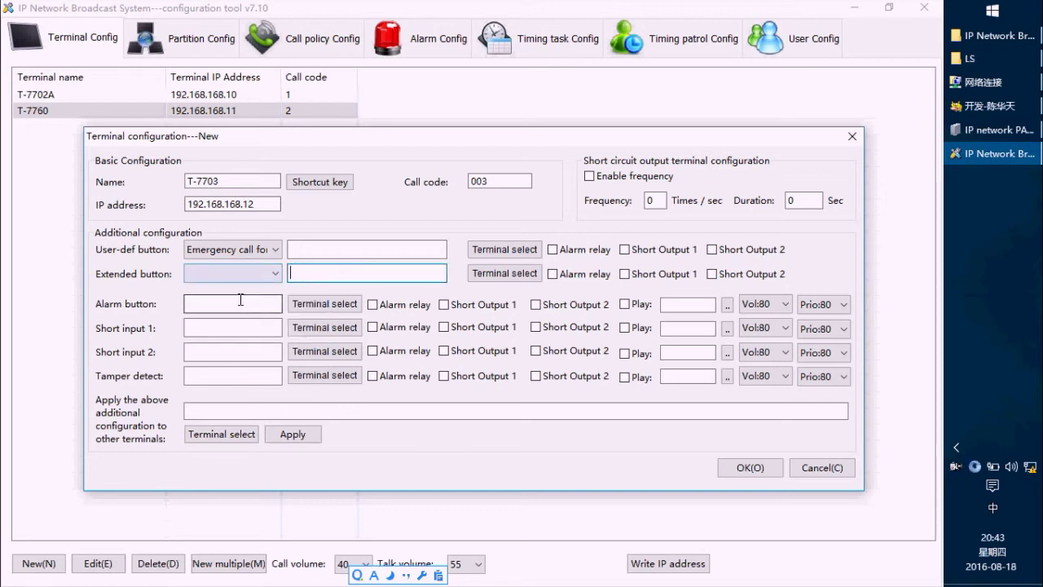
{"action": "left_click", "coordinate": [276, 273]}
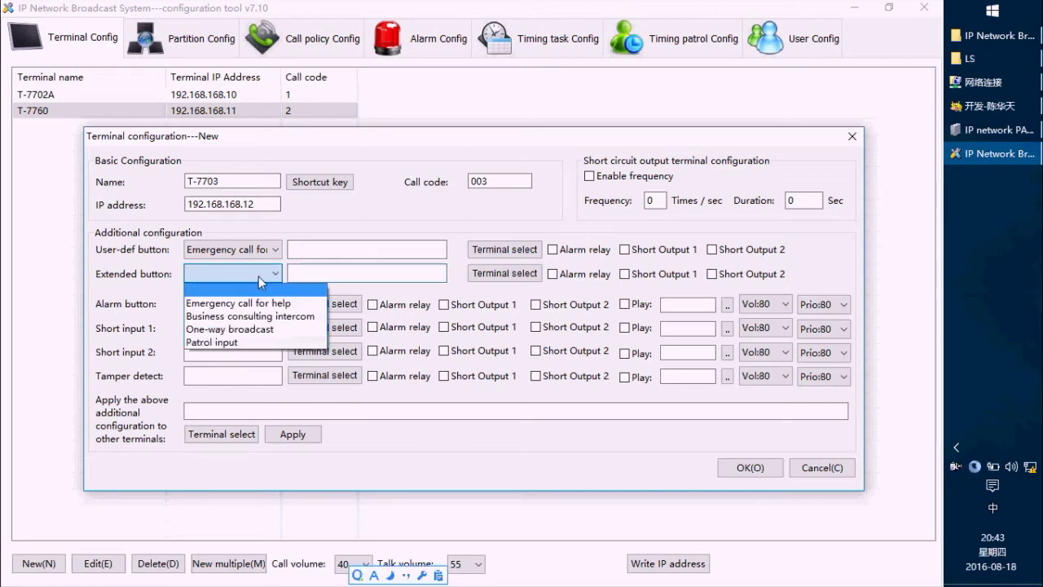
{"action": "left_click", "coordinate": [258, 277]}
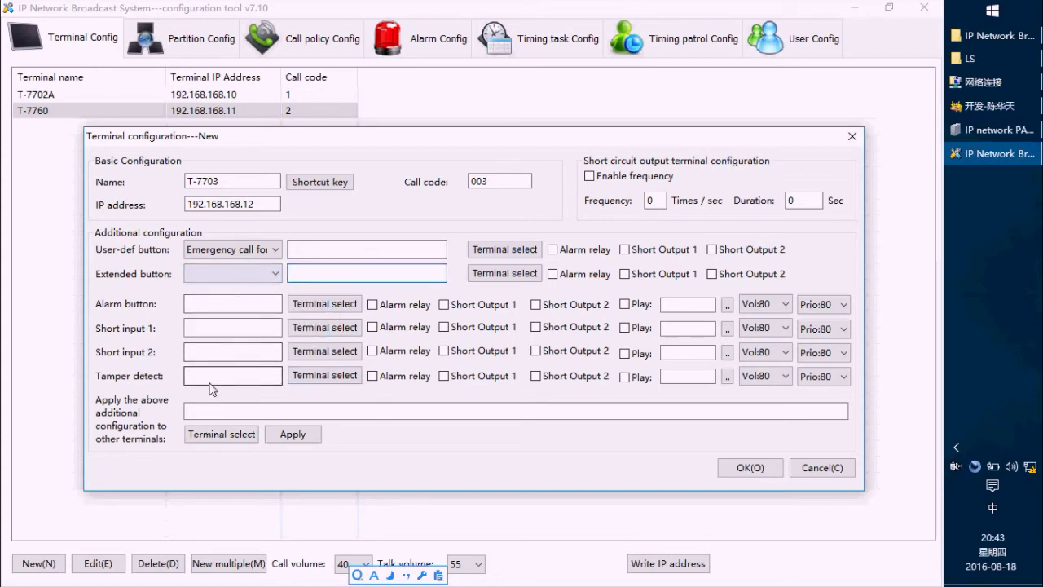
{"action": "left_click", "coordinate": [229, 304]}
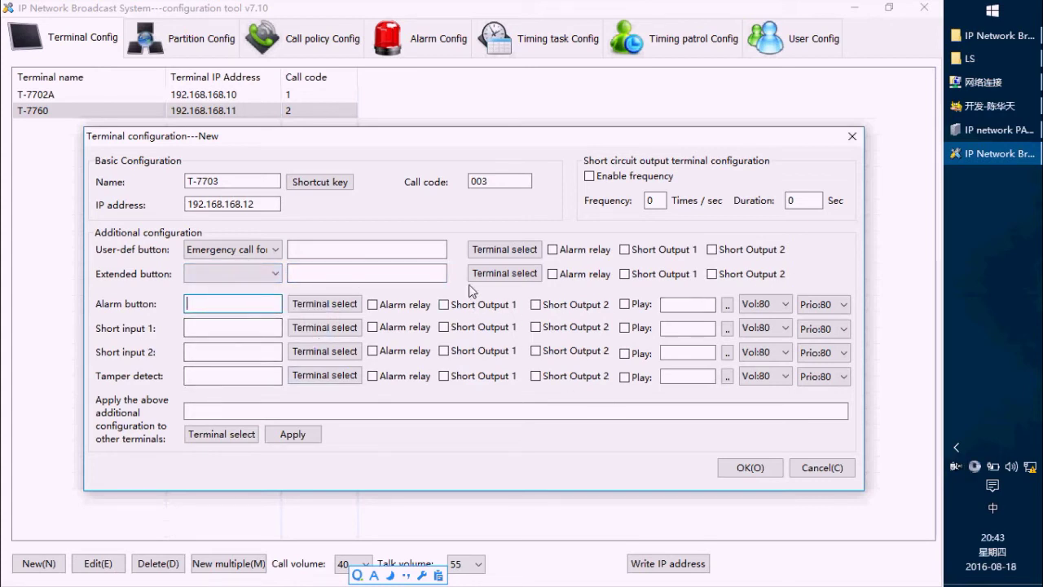
- Assign T-7702A as the target terminal of the user-defined button and save the T-7703 terminal
{"action": "left_click", "coordinate": [484, 253]}
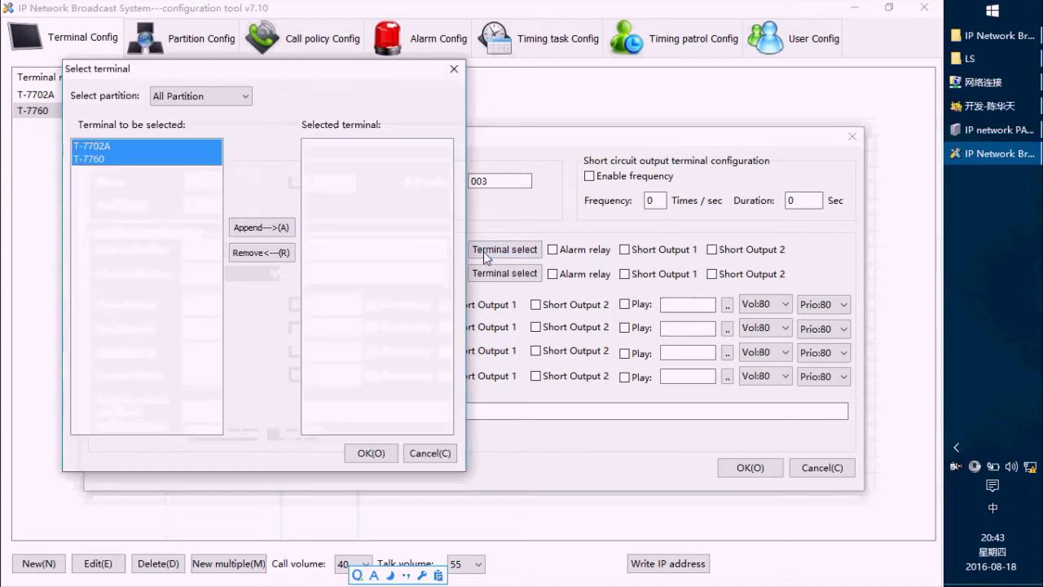
{"action": "left_click_drag", "start_coordinate": [364, 74], "coordinate": [635, 310]}
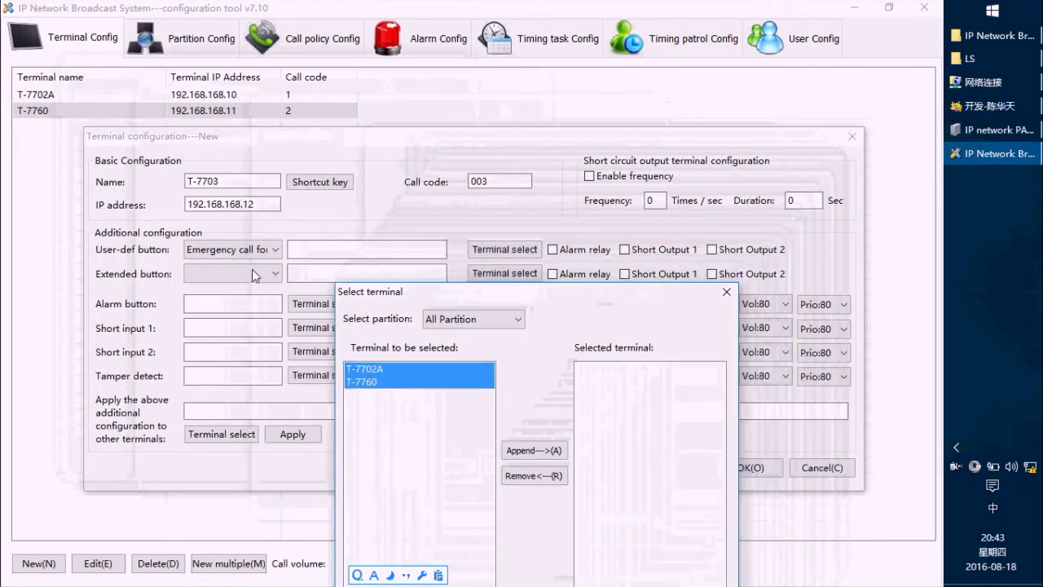
{"action": "left_click", "coordinate": [415, 382]}
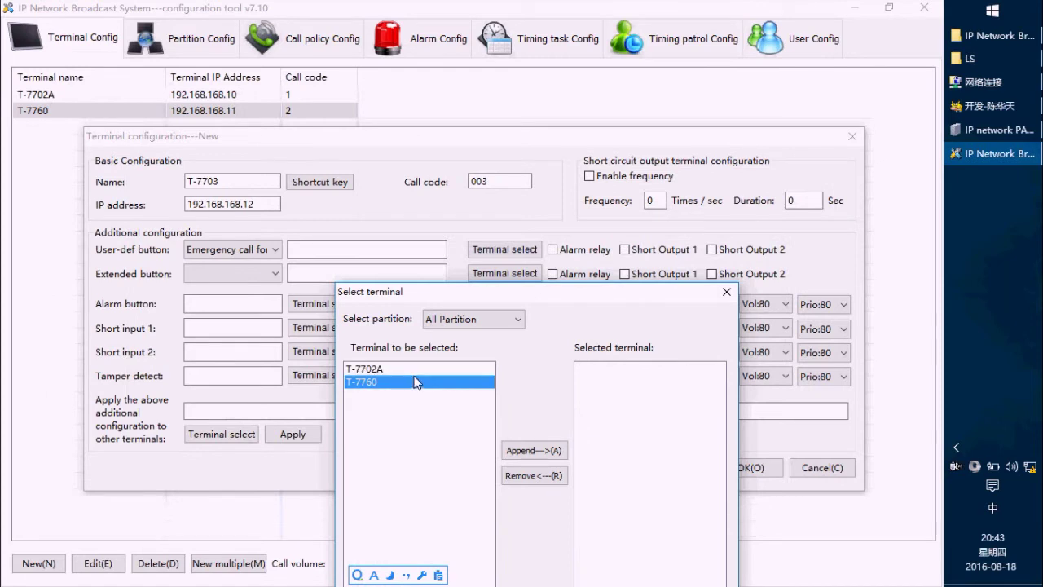
{"action": "left_click", "coordinate": [422, 371]}
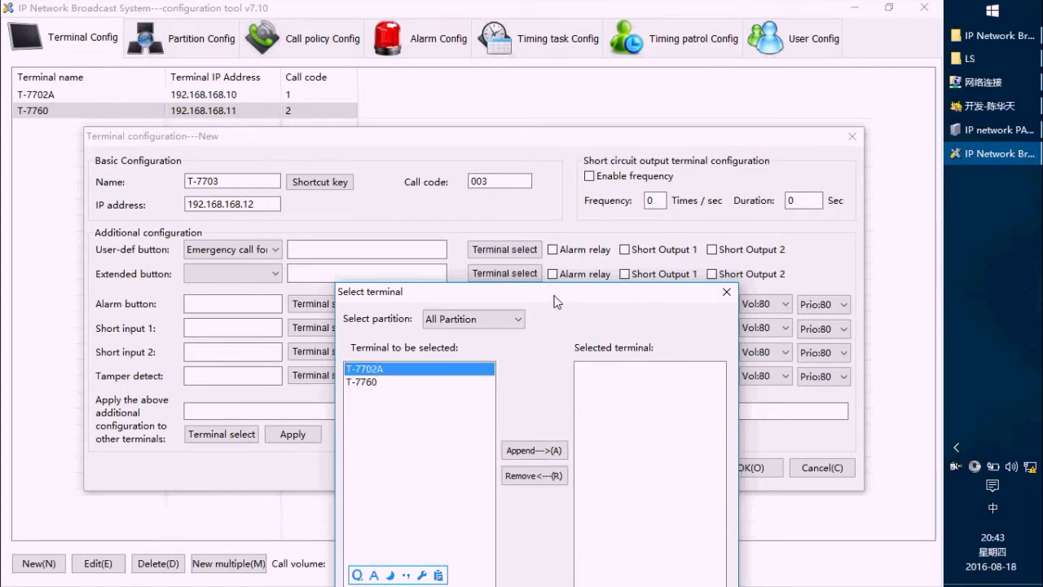
{"action": "left_click_drag", "start_coordinate": [560, 296], "coordinate": [543, 253]}
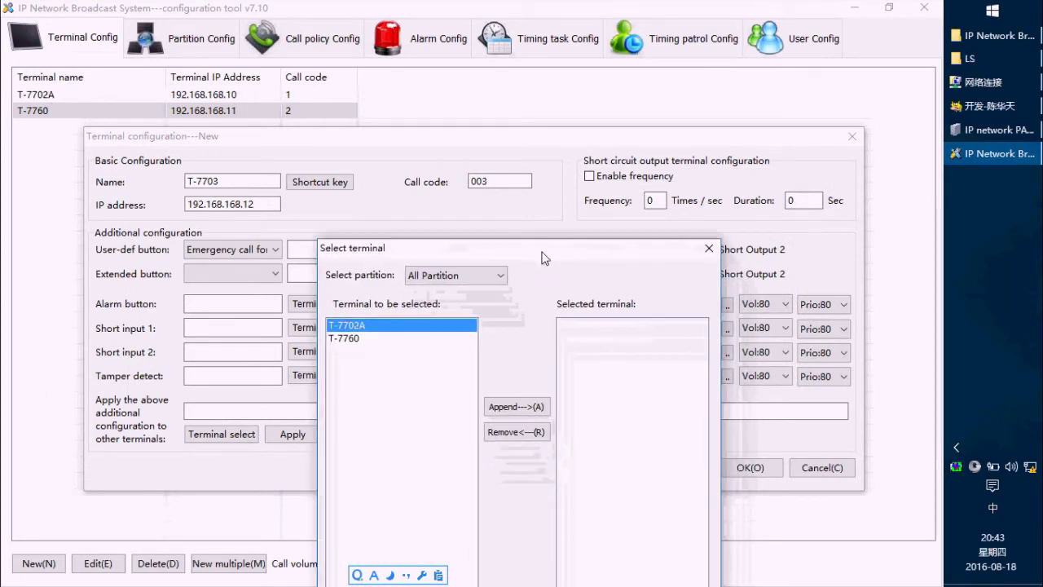
{"action": "left_click", "coordinate": [519, 407]}
{"action": "left_click_drag", "start_coordinate": [593, 249], "coordinate": [593, 57]}
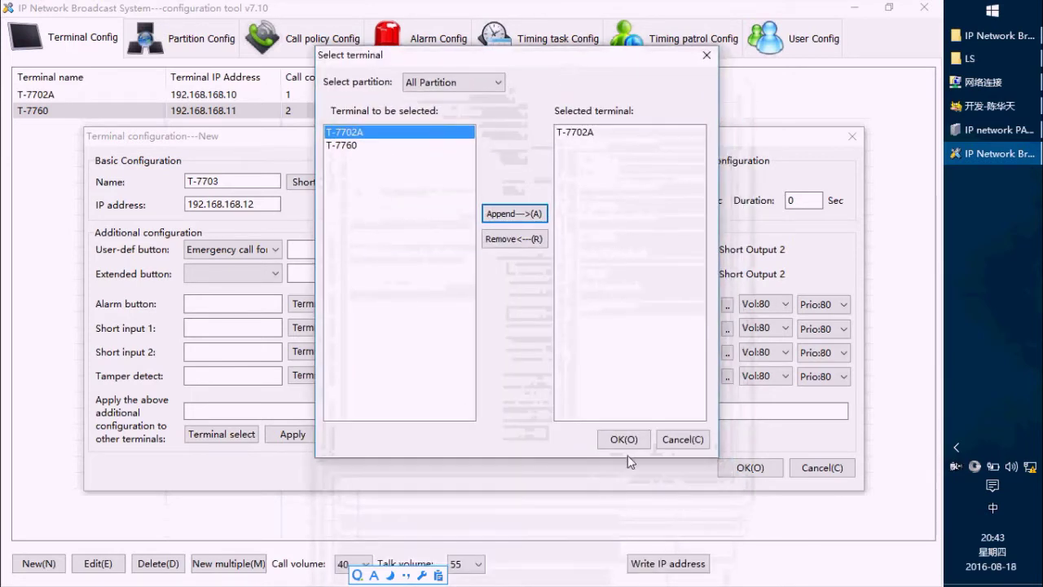
{"action": "left_click", "coordinate": [624, 442]}
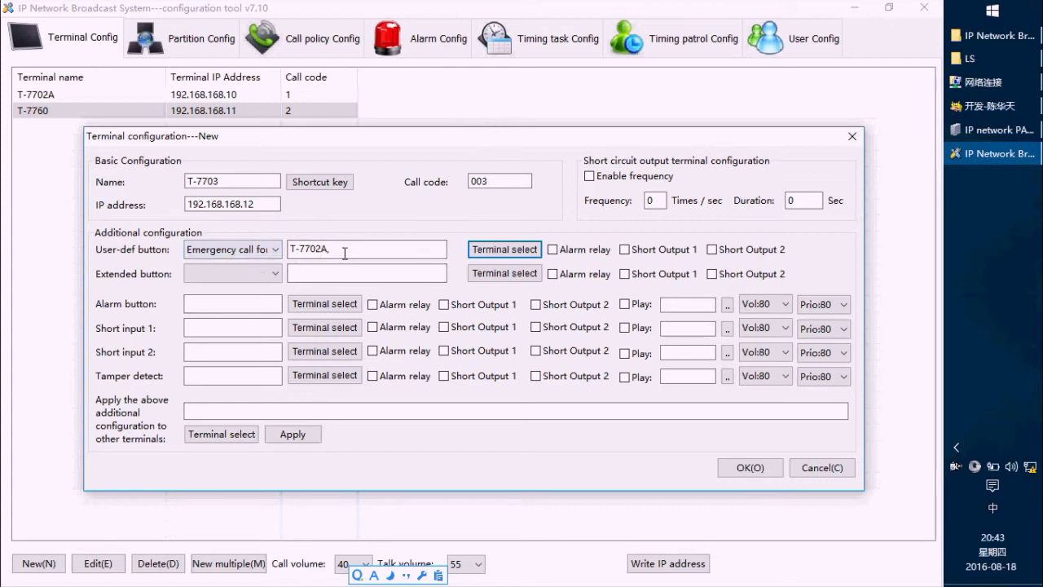
{"action": "left_click", "coordinate": [751, 468]}
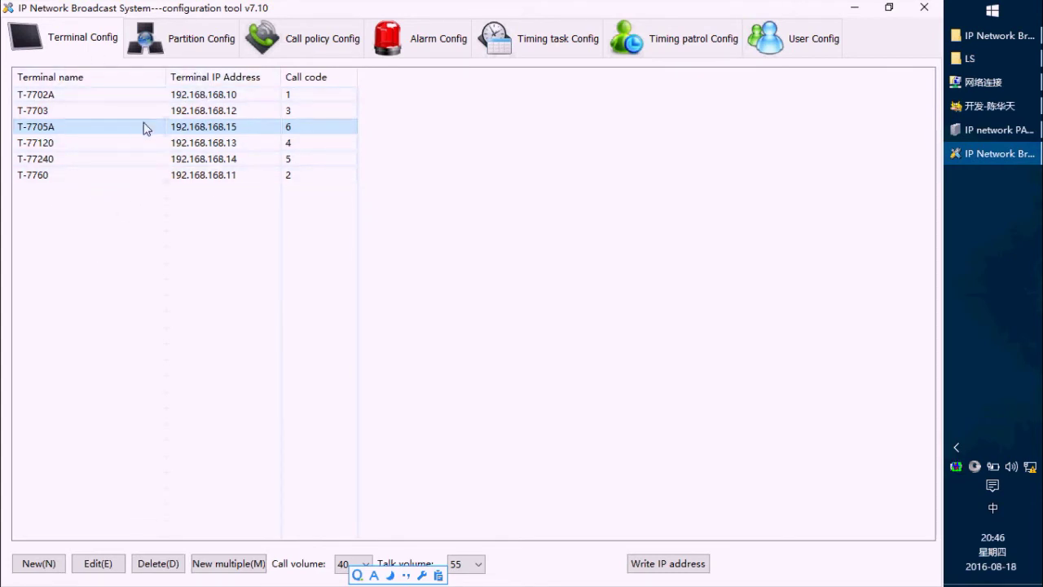
- Start a new partition named GTOUP01 with partition code 01
{"action": "left_click", "coordinate": [202, 41]}
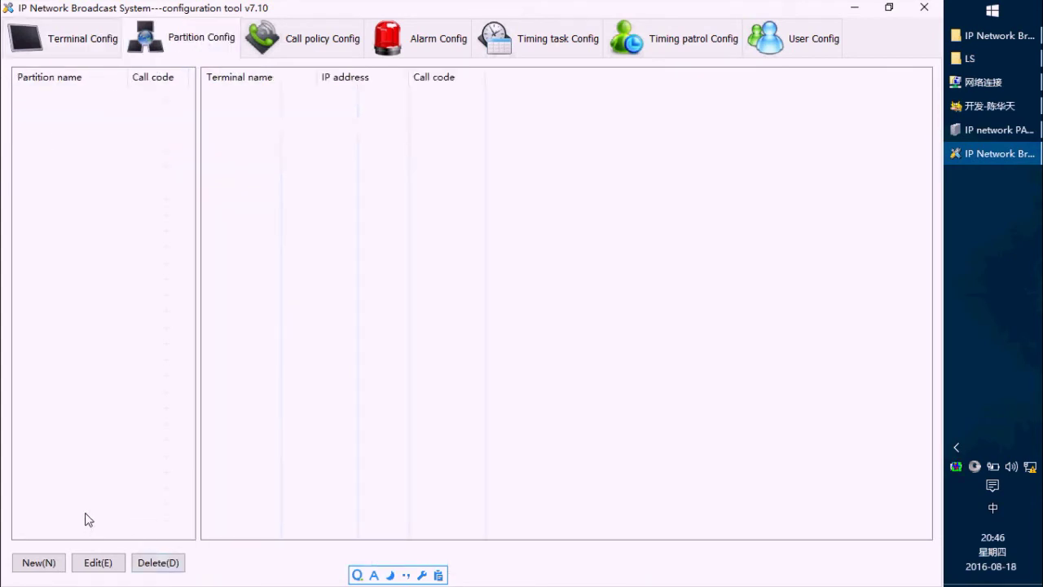
{"action": "left_click", "coordinate": [41, 565]}
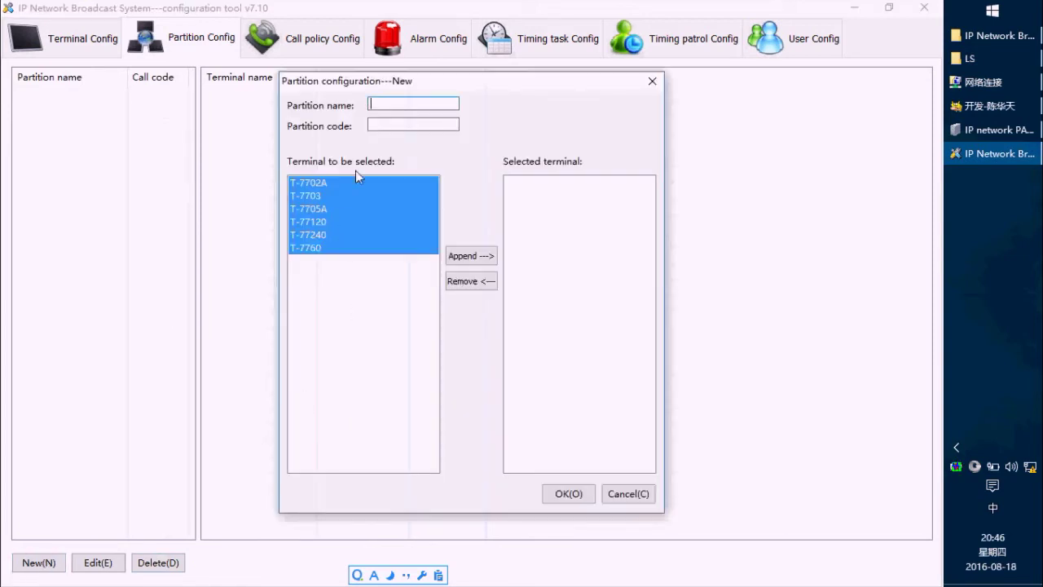
{"action": "left_click_drag", "start_coordinate": [437, 92], "coordinate": [448, 110]}
{"action": "left_click", "coordinate": [419, 124]}
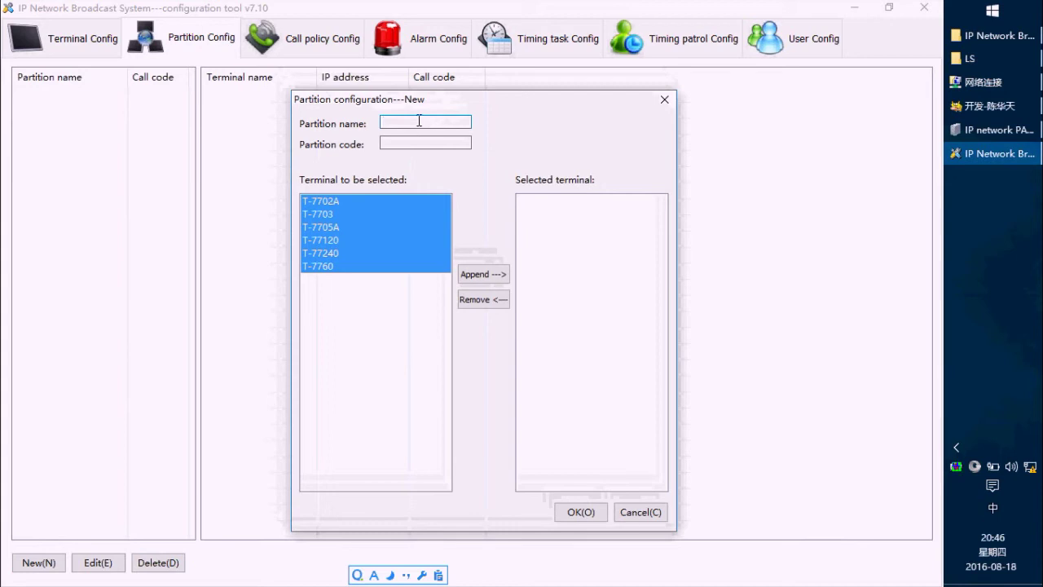
{"action": "type", "text": "GTOUP01"}
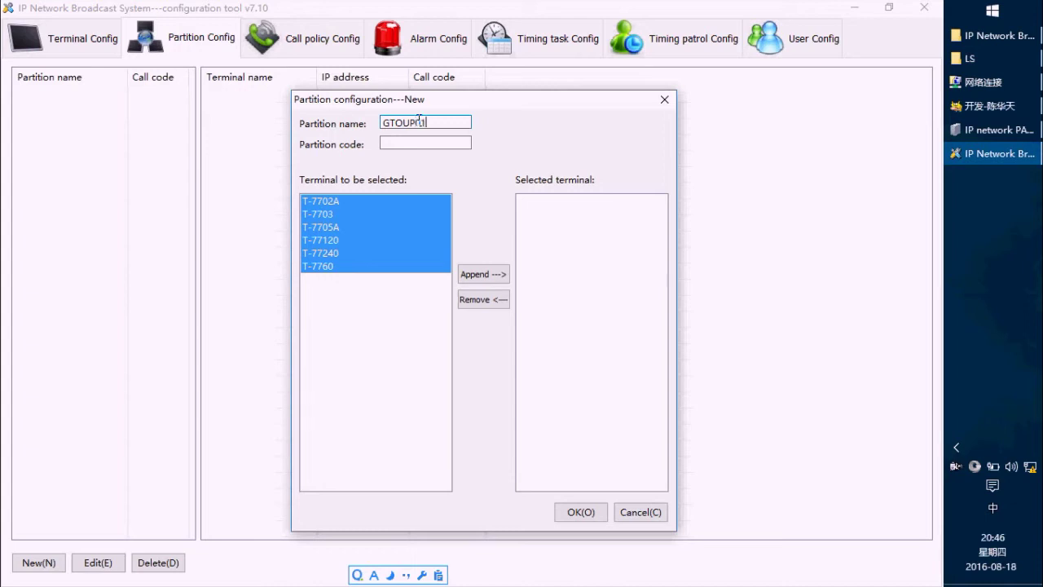
{"action": "left_click", "coordinate": [401, 143]}
{"action": "type", "text": "01"}
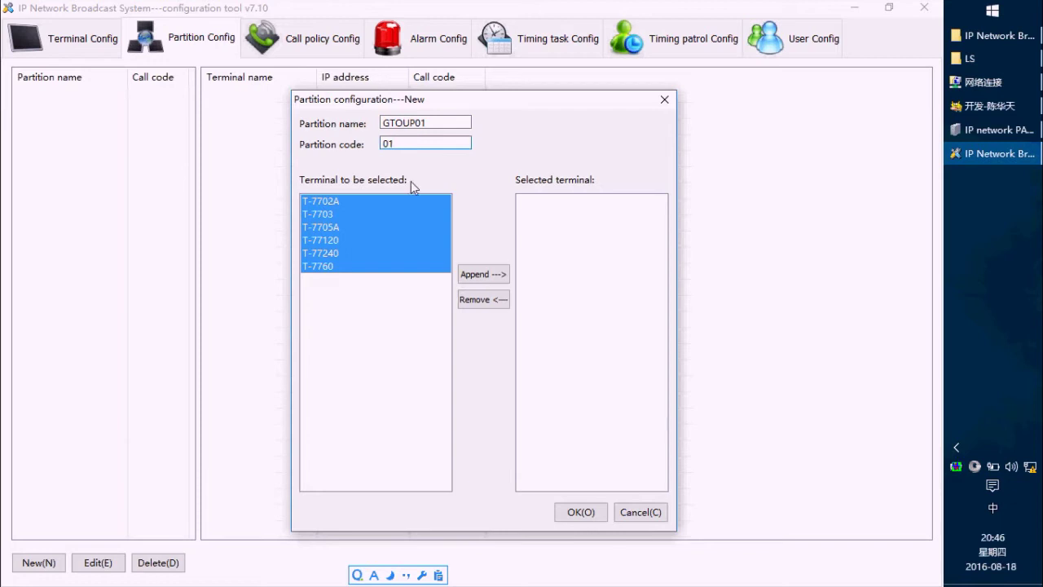
- Append terminals T-77120, T-77240 and T-7760 to the partition and save it
{"action": "left_click", "coordinate": [394, 212]}
{"action": "left_click", "coordinate": [348, 241]}
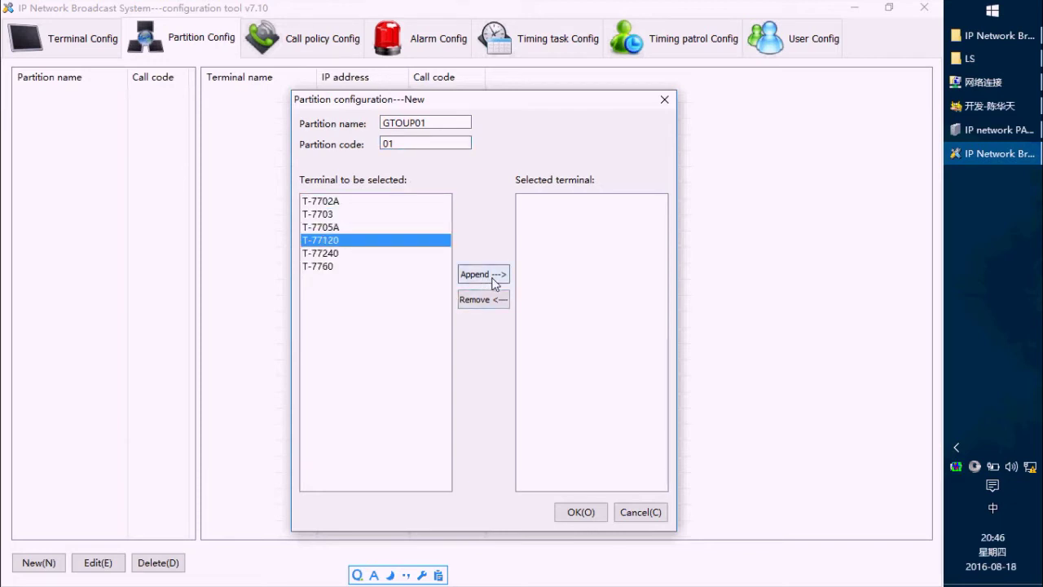
{"action": "left_click", "coordinate": [493, 278]}
{"action": "left_click", "coordinate": [377, 255]}
{"action": "left_click", "coordinate": [483, 275]}
{"action": "left_click", "coordinate": [384, 268]}
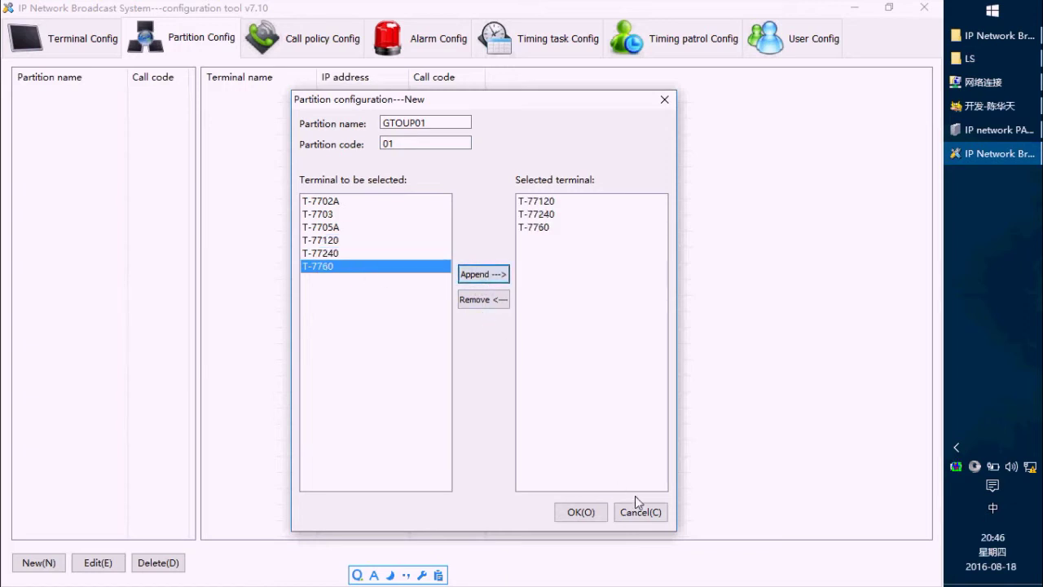
{"action": "left_click", "coordinate": [588, 517]}
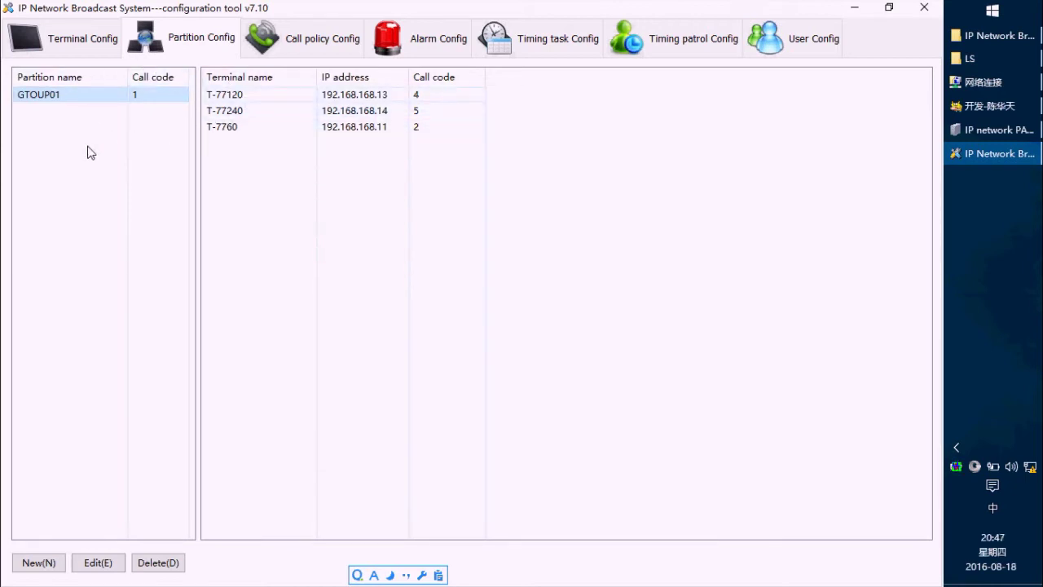
{"action": "left_click", "coordinate": [84, 51]}
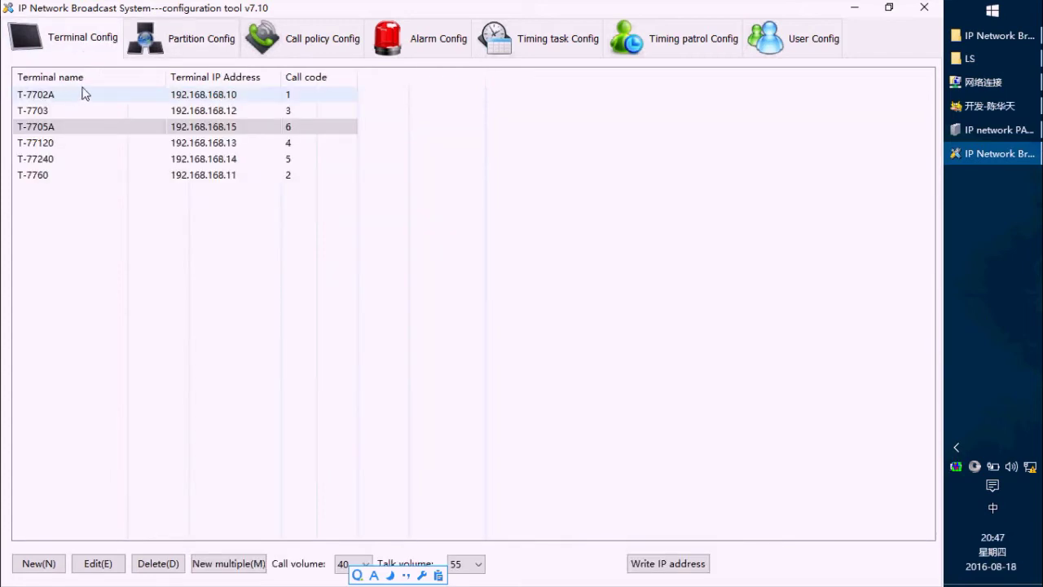
{"action": "left_click", "coordinate": [65, 99]}
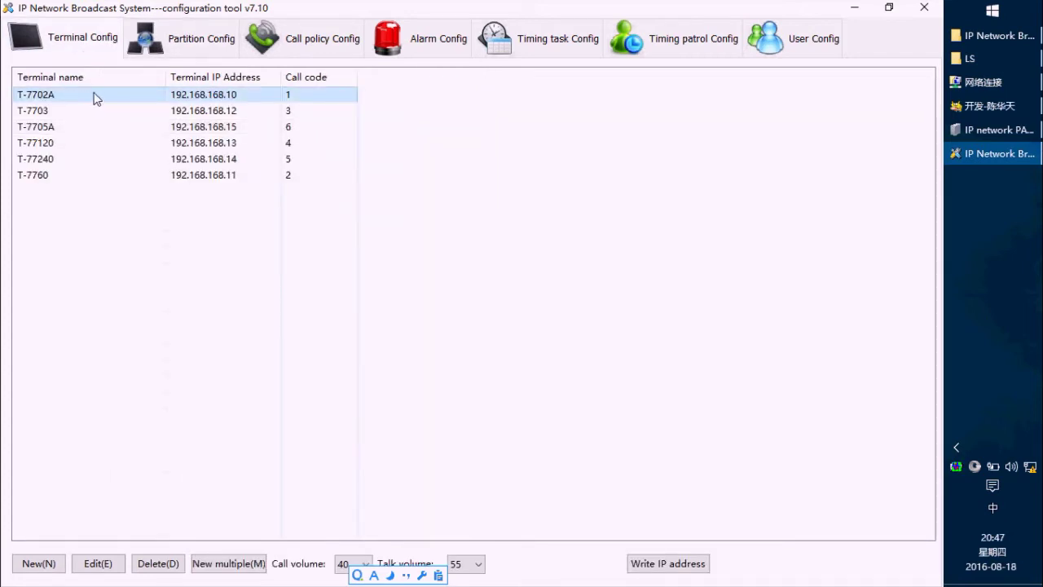
{"action": "left_click", "coordinate": [204, 47]}
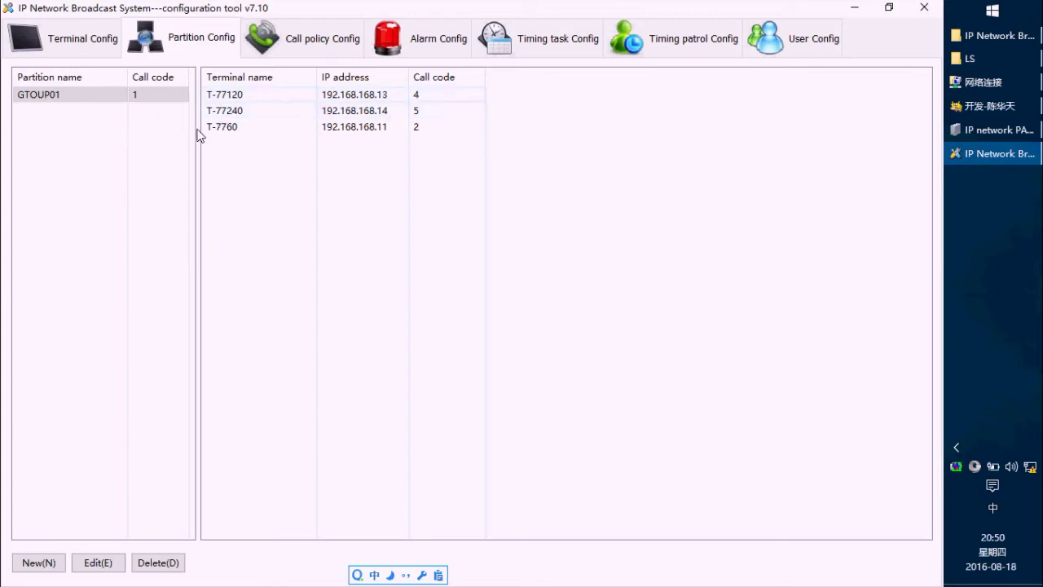
- Start a new alarm configuration and set GTOUP01 as the trigger partition of port 1
{"action": "left_click", "coordinate": [434, 54]}
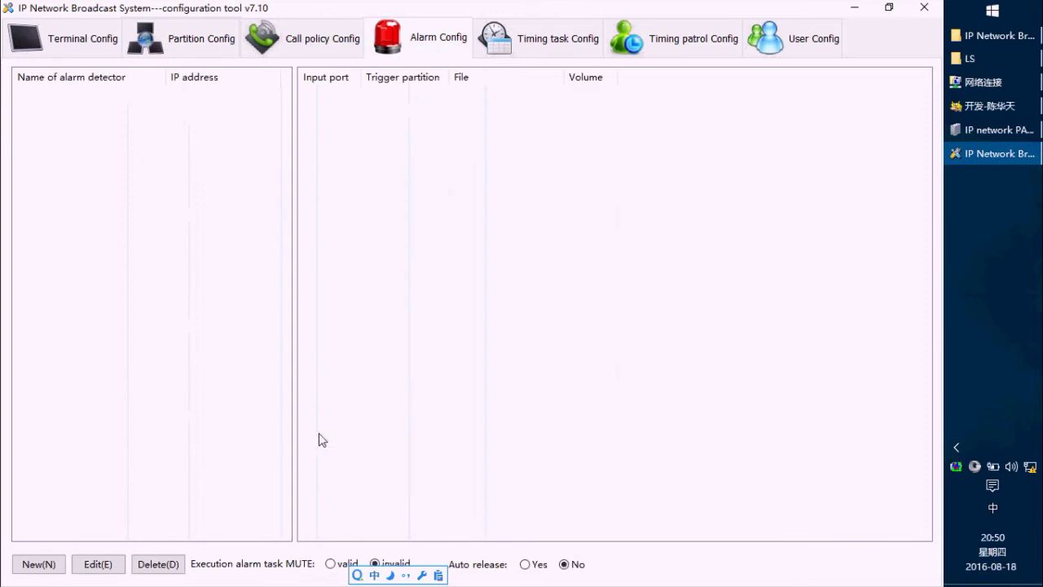
{"action": "left_click", "coordinate": [39, 564]}
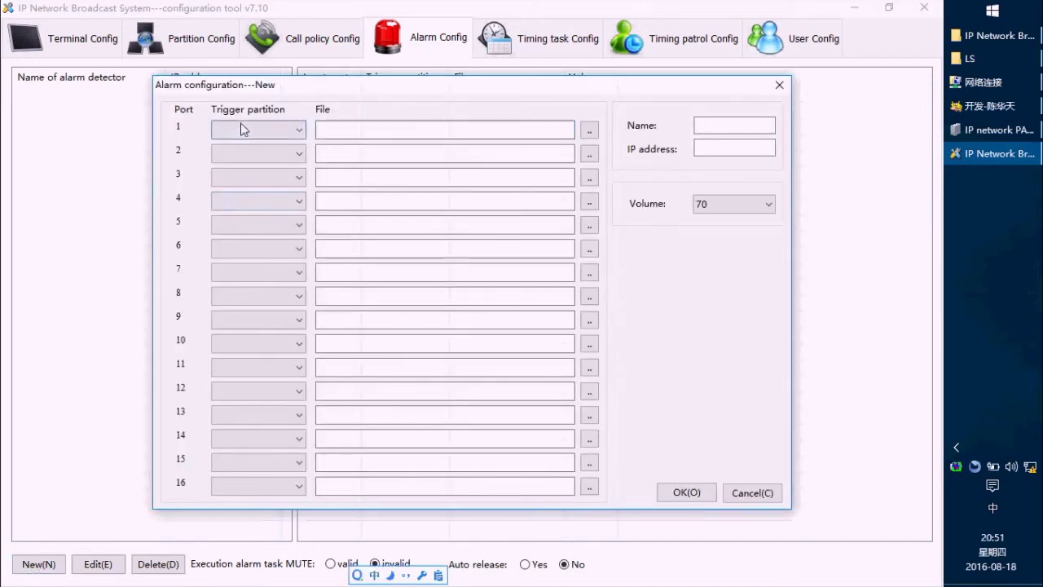
{"action": "left_click", "coordinate": [296, 132]}
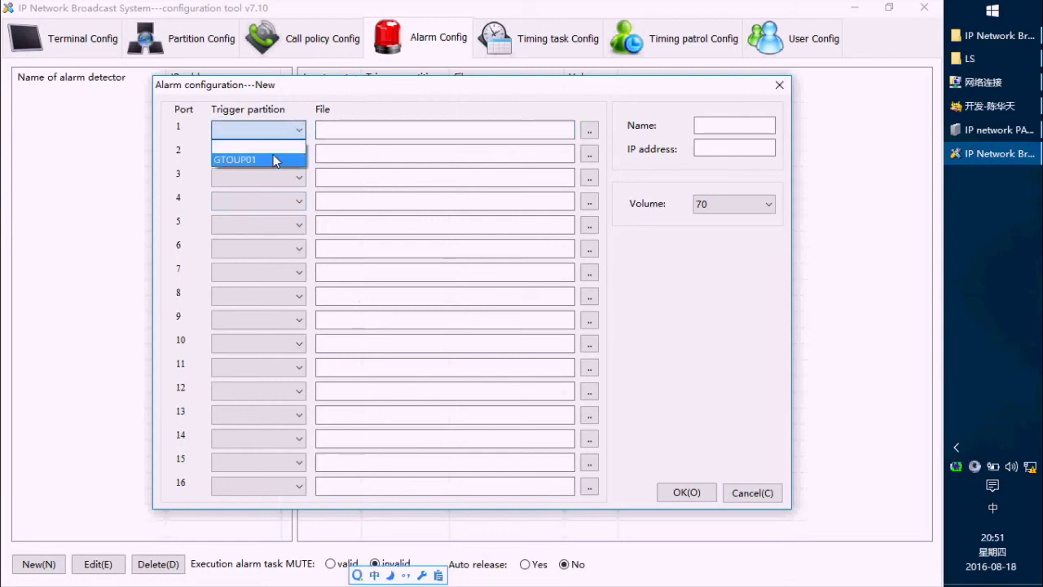
{"action": "left_click", "coordinate": [273, 157]}
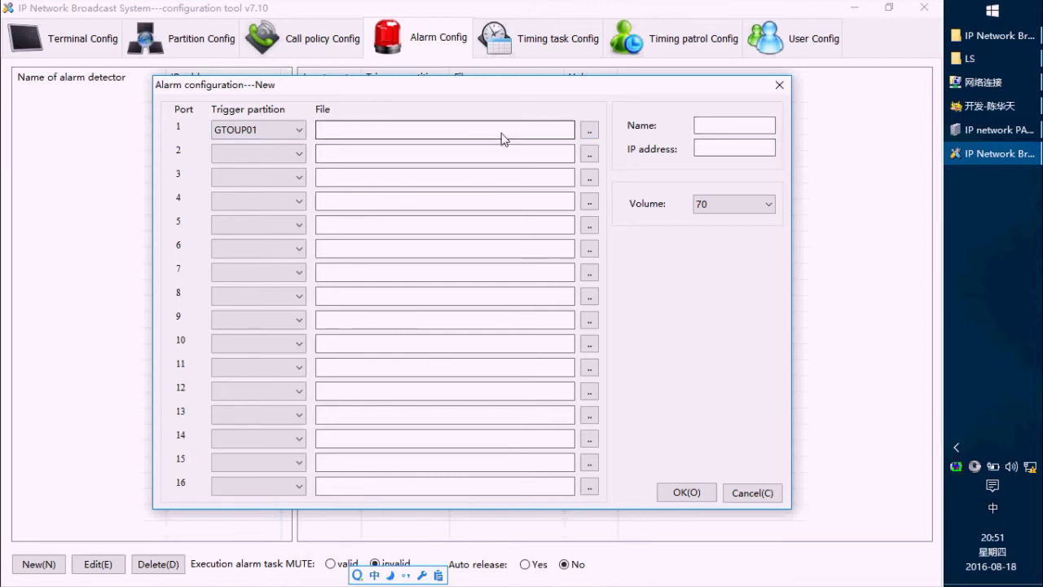
- Copy all the MP3 files from the Fire alarm music folder on the desktop
{"action": "key", "text": "super+d"}
{"action": "mouse_move", "coordinate": [42, 224]}
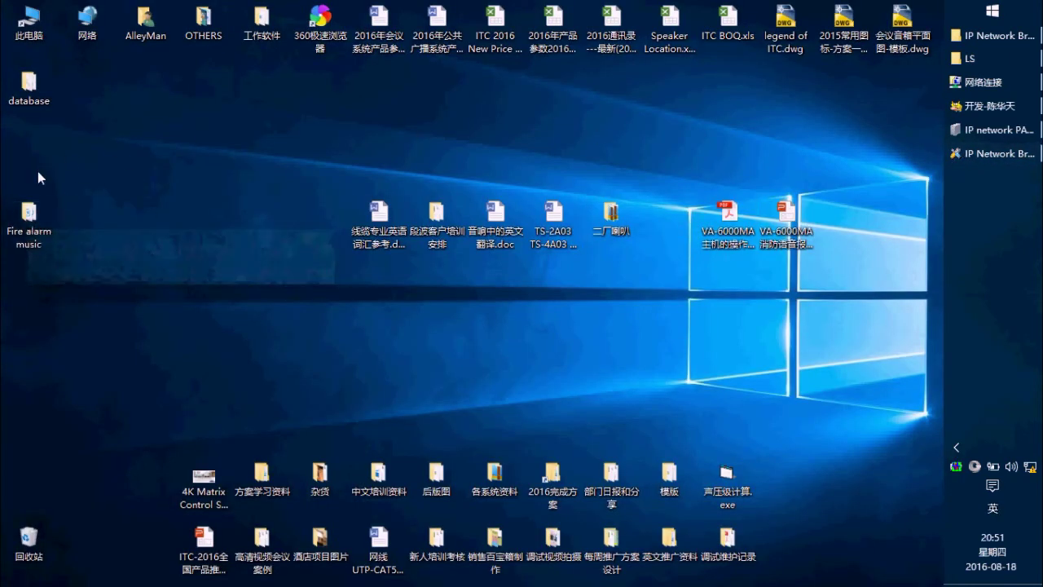
{"action": "mouse_move", "coordinate": [1013, 105]}
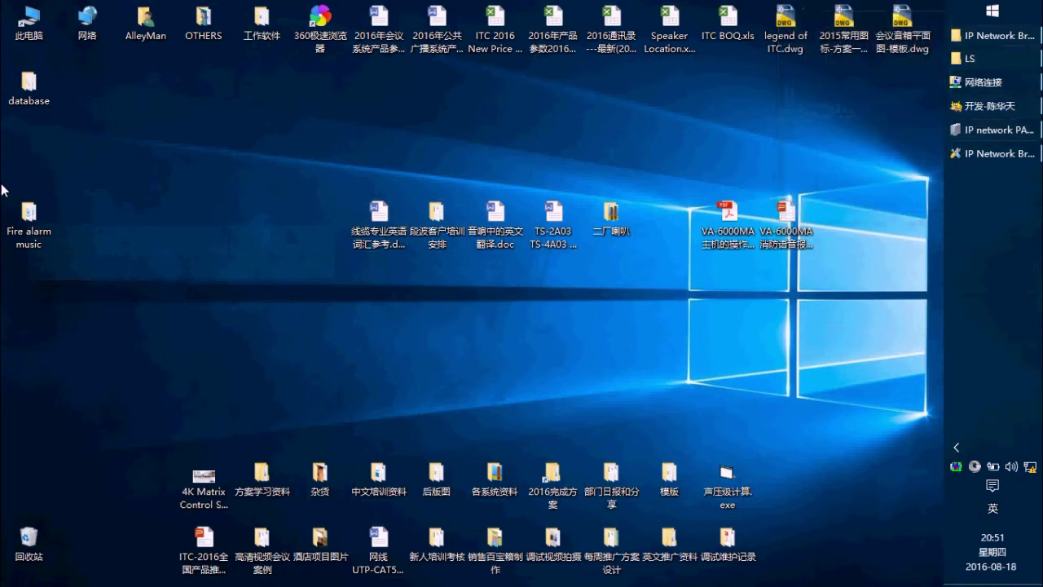
{"action": "double_click", "coordinate": [29, 214]}
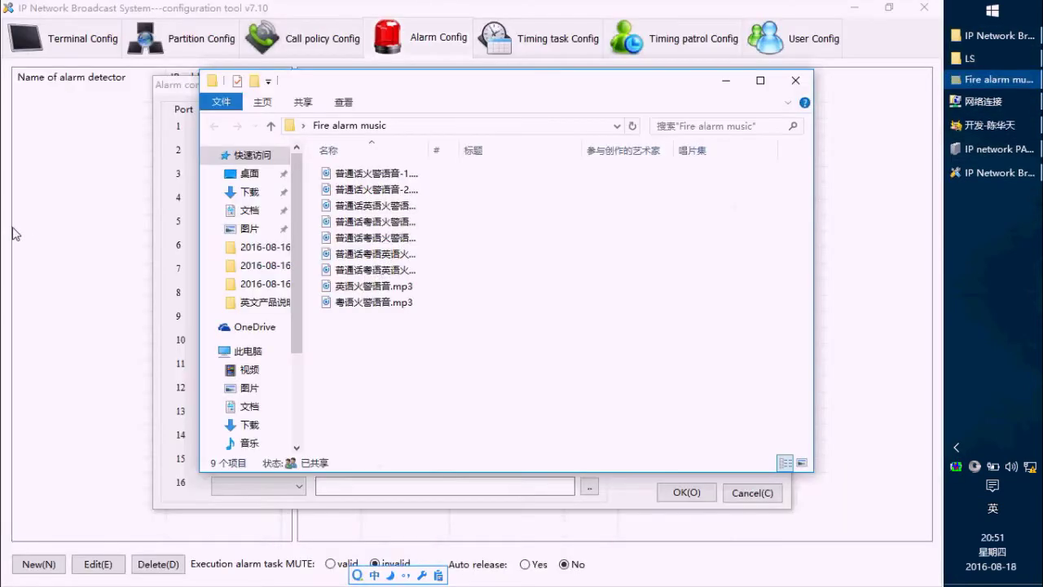
{"action": "left_click_drag", "start_coordinate": [554, 356], "coordinate": [381, 150]}
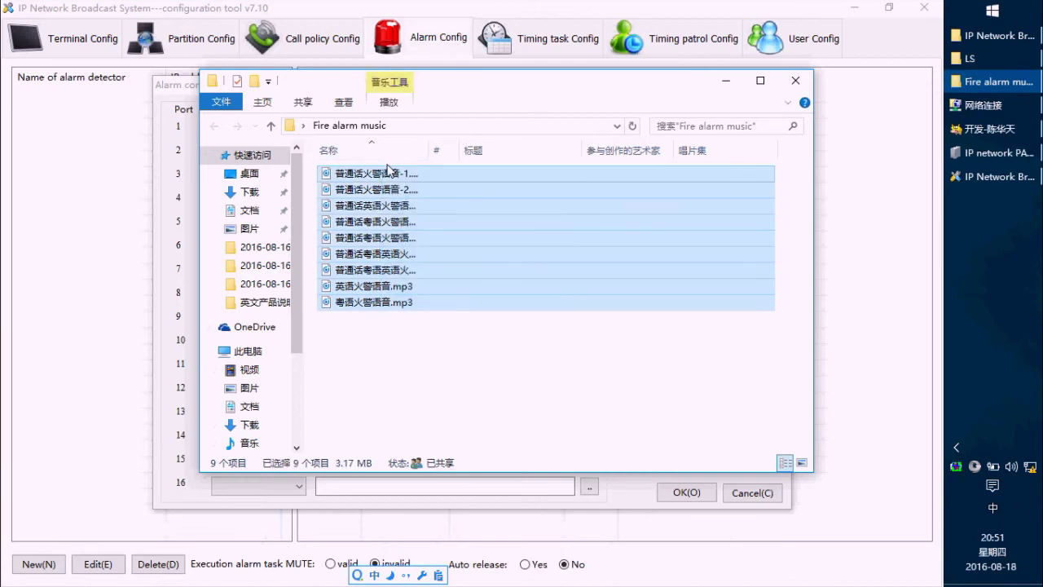
{"action": "left_click", "coordinate": [723, 80]}
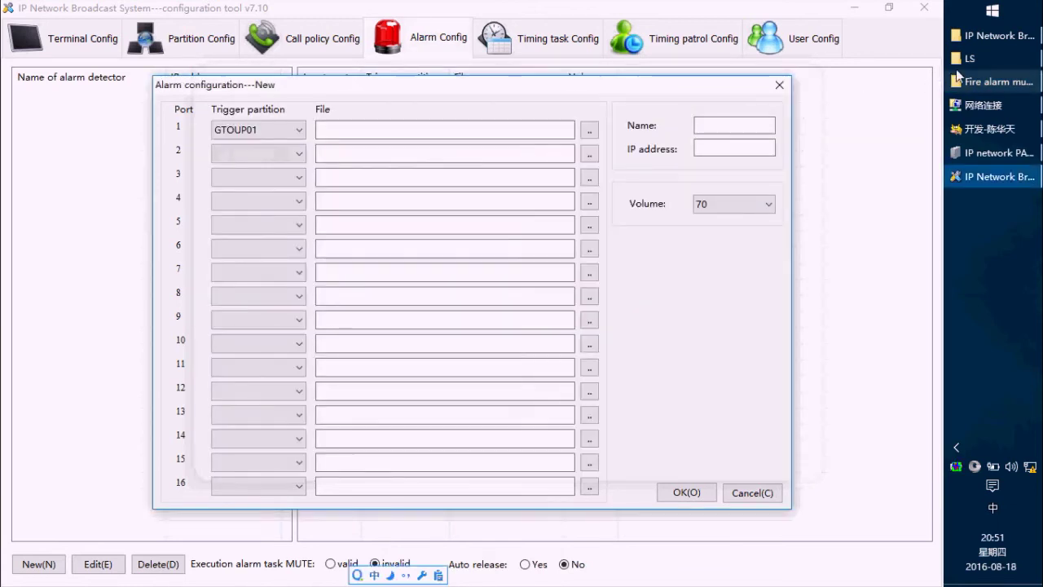
- Paste the fire alarm MP3 files into the Alarm_Library folder of the IP Network Broadcast System directory, leaving the alarm configuration in view
{"action": "mouse_move", "coordinate": [960, 78]}
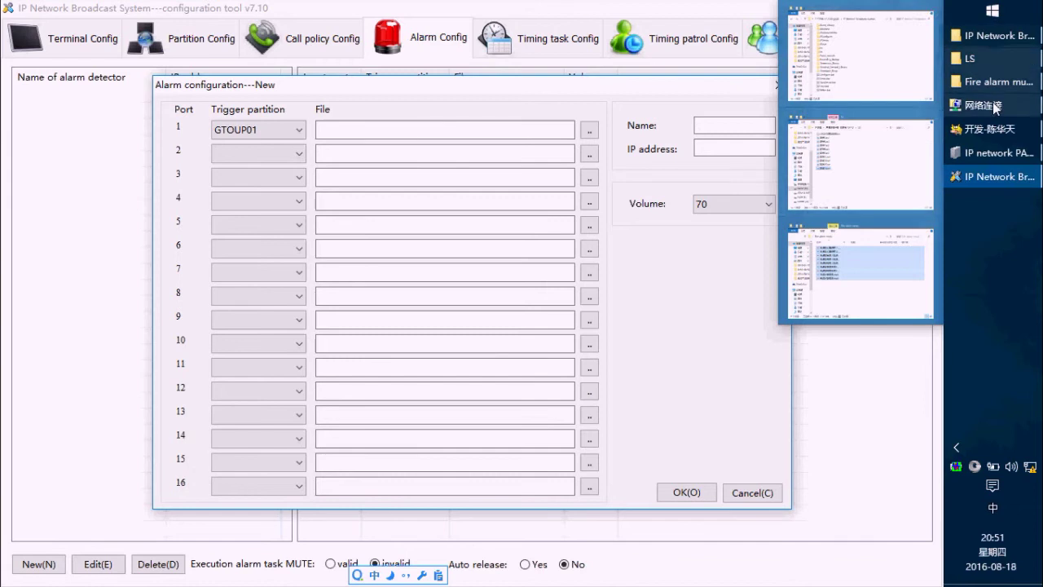
{"action": "left_click", "coordinate": [996, 39]}
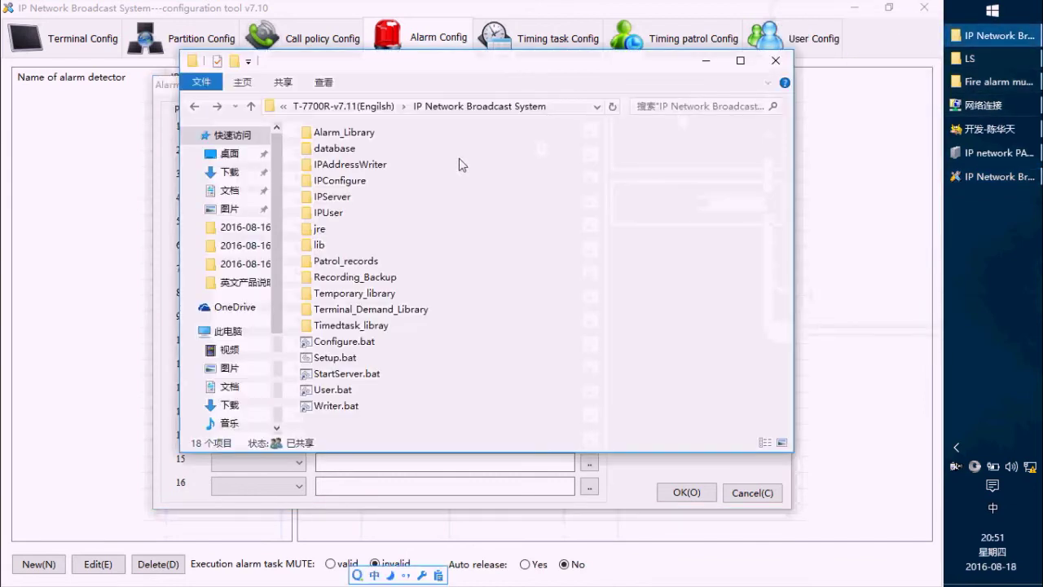
{"action": "left_click", "coordinate": [353, 135]}
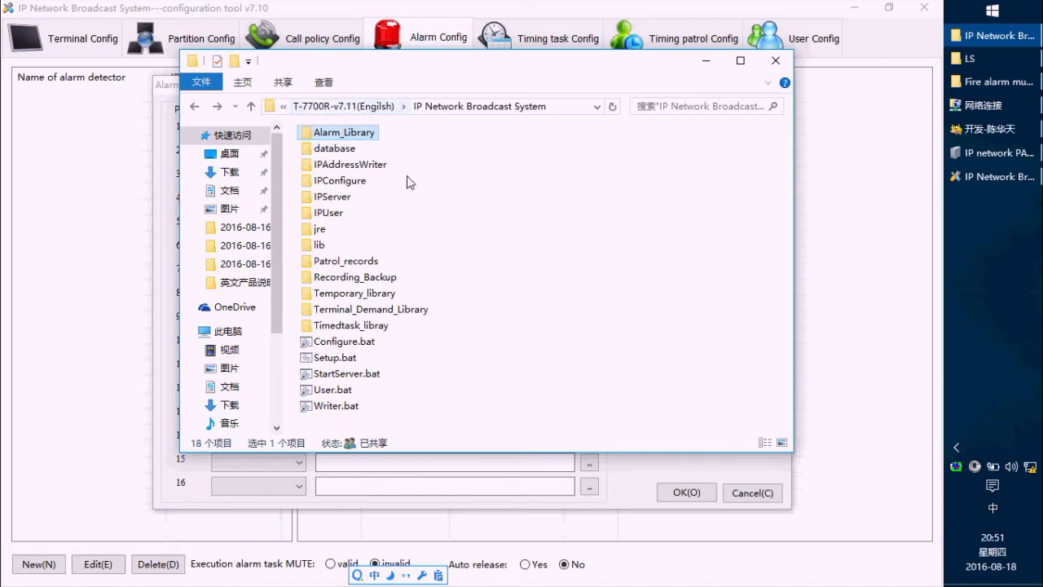
{"action": "left_click", "coordinate": [479, 159]}
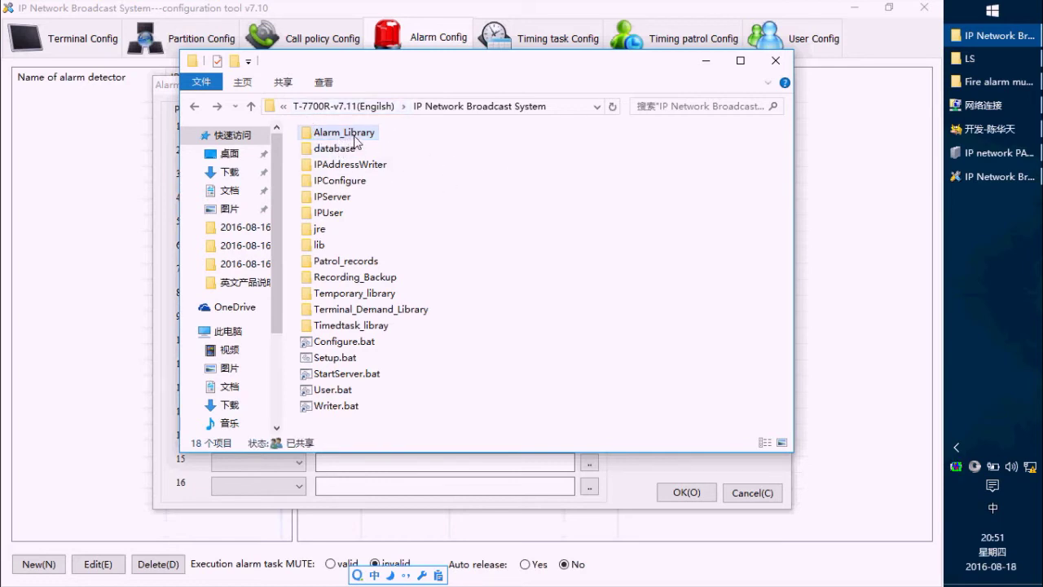
{"action": "double_click", "coordinate": [354, 138]}
{"action": "right_click", "coordinate": [399, 216]}
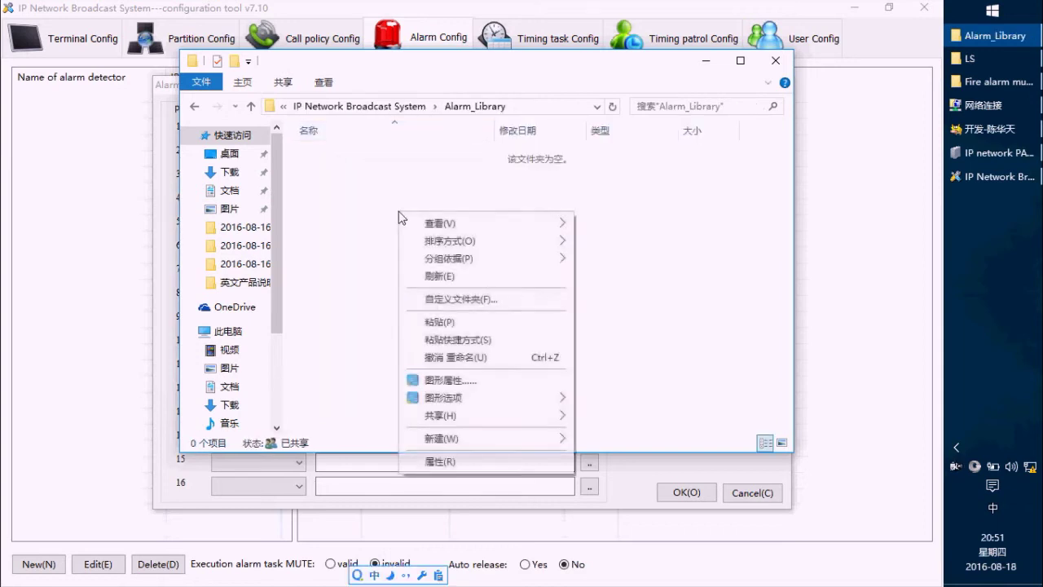
{"action": "left_click", "coordinate": [350, 243]}
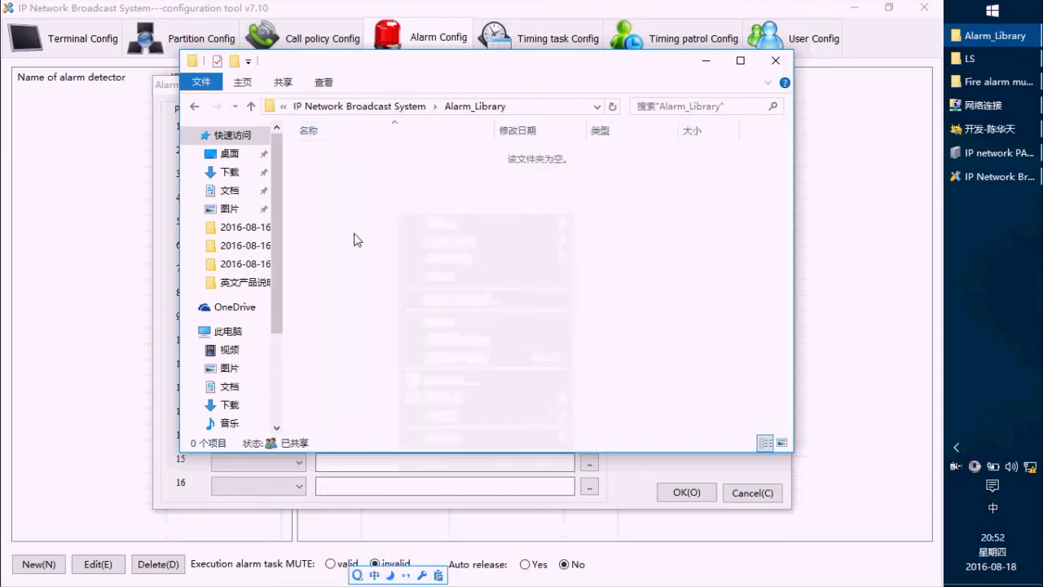
{"action": "key", "text": "ctrl+v"}
{"action": "left_click", "coordinate": [514, 309]}
{"action": "left_click", "coordinate": [709, 70]}
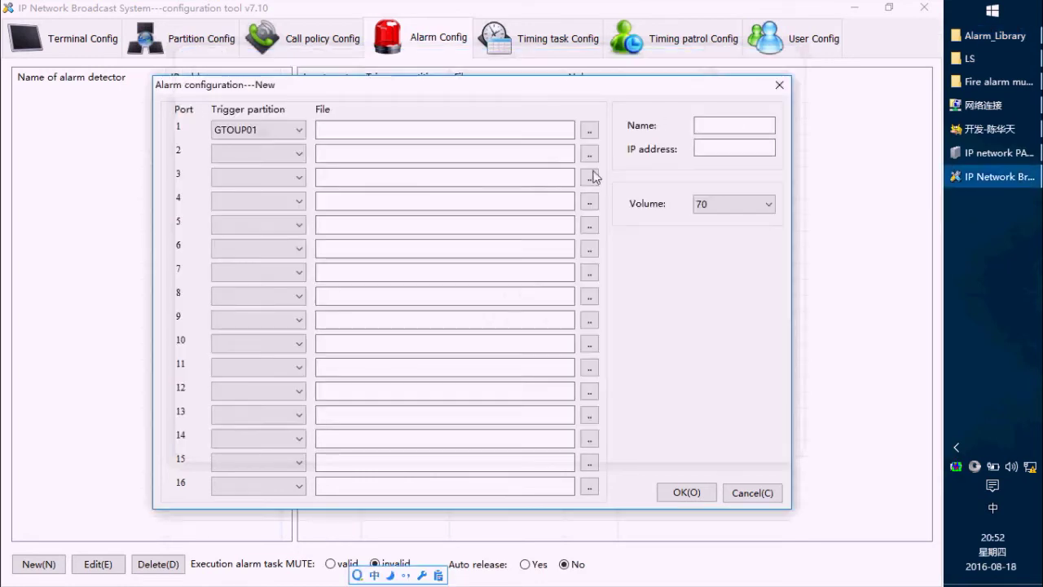
- Assign the first MP3 file, 普通话火警语音-1.mp3, from the Alarm_Library folder of the IP Network Broadcast System directory to port 1
{"action": "left_click_drag", "start_coordinate": [390, 88], "coordinate": [364, 88]}
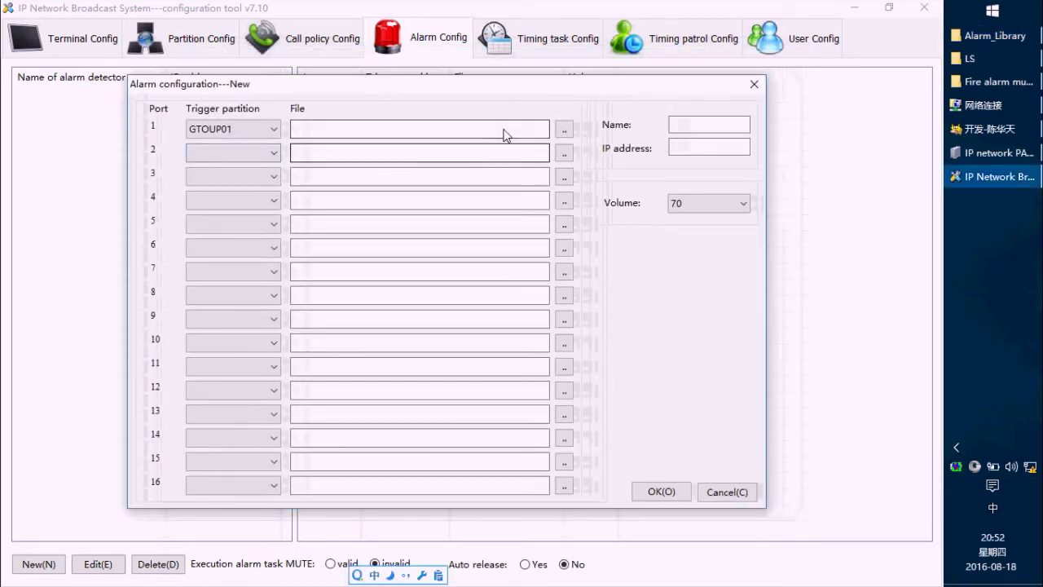
{"action": "left_click", "coordinate": [564, 128]}
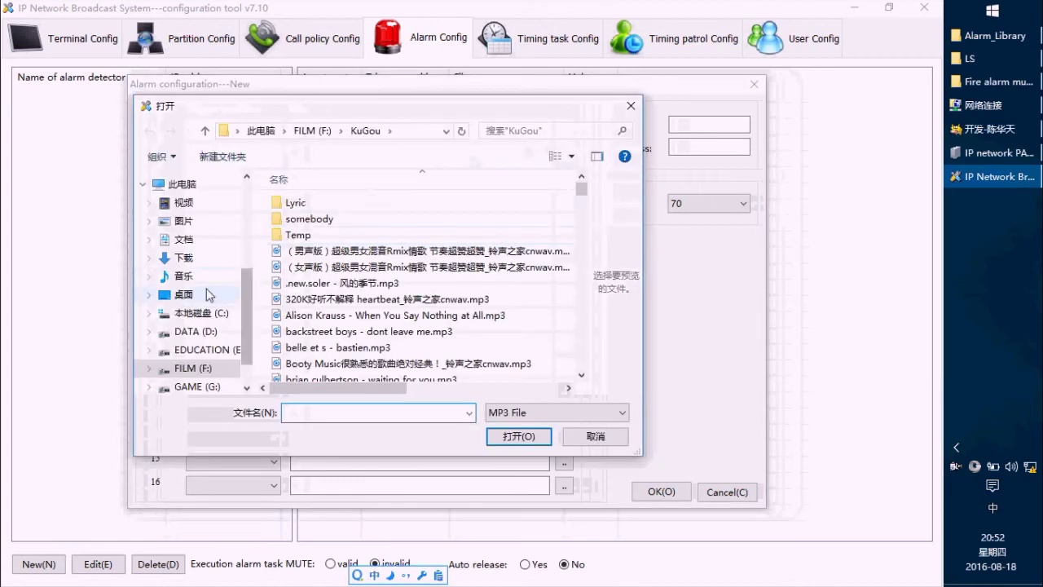
{"action": "left_click", "coordinate": [191, 297]}
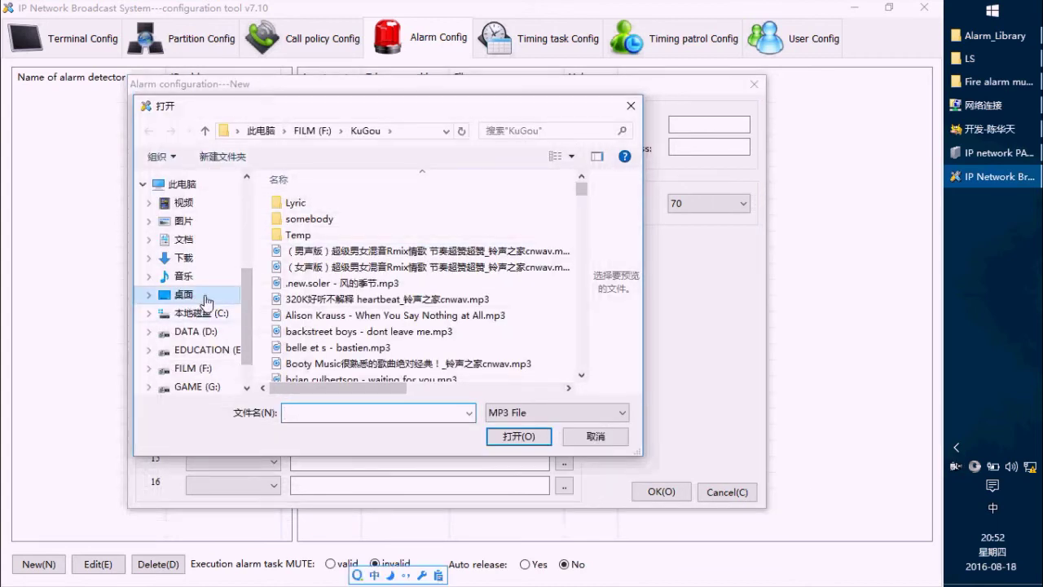
{"action": "left_click", "coordinate": [321, 197]}
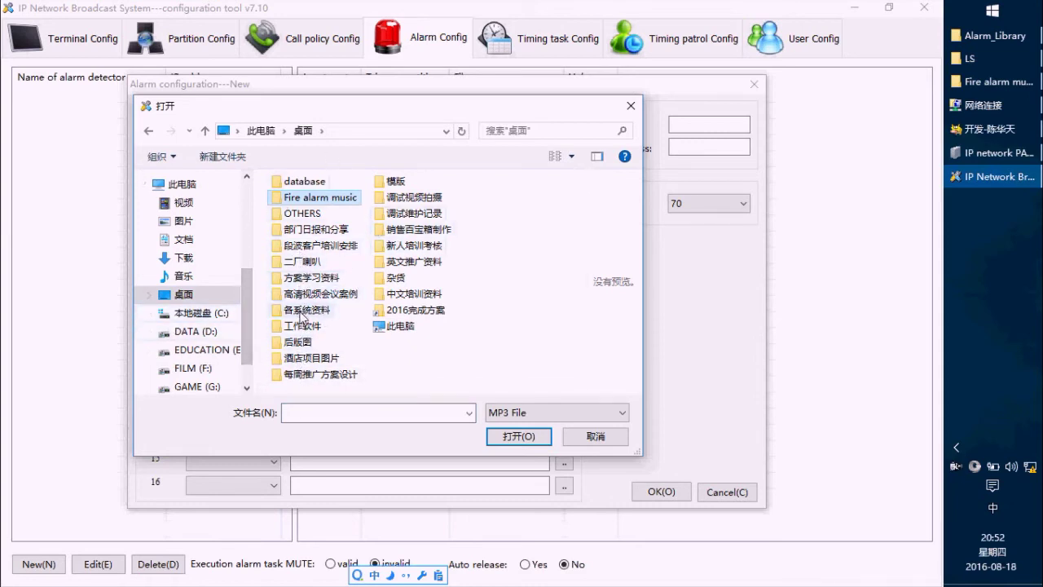
{"action": "double_click", "coordinate": [301, 314]}
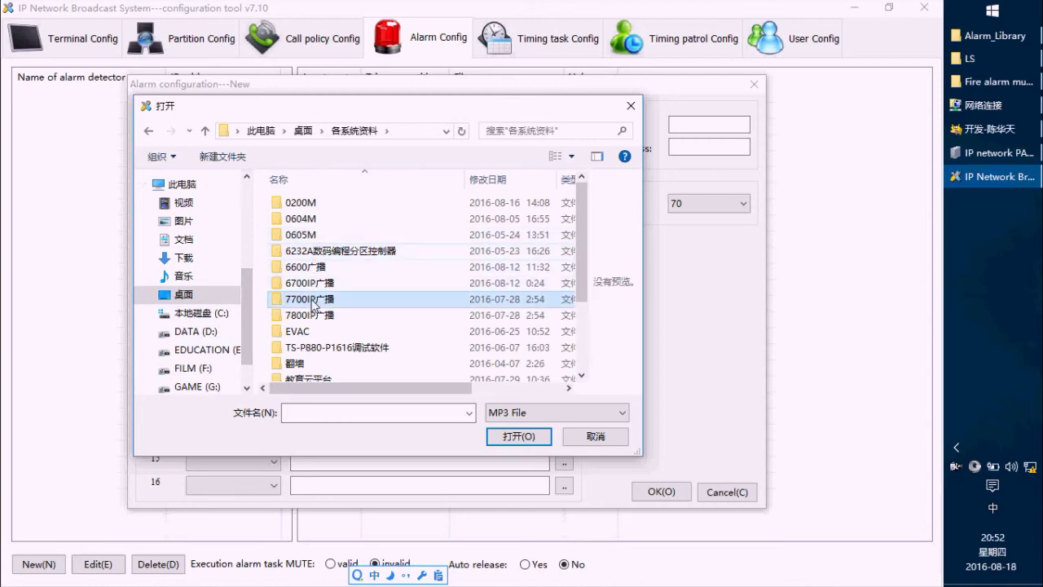
{"action": "double_click", "coordinate": [312, 301]}
{"action": "double_click", "coordinate": [330, 219]}
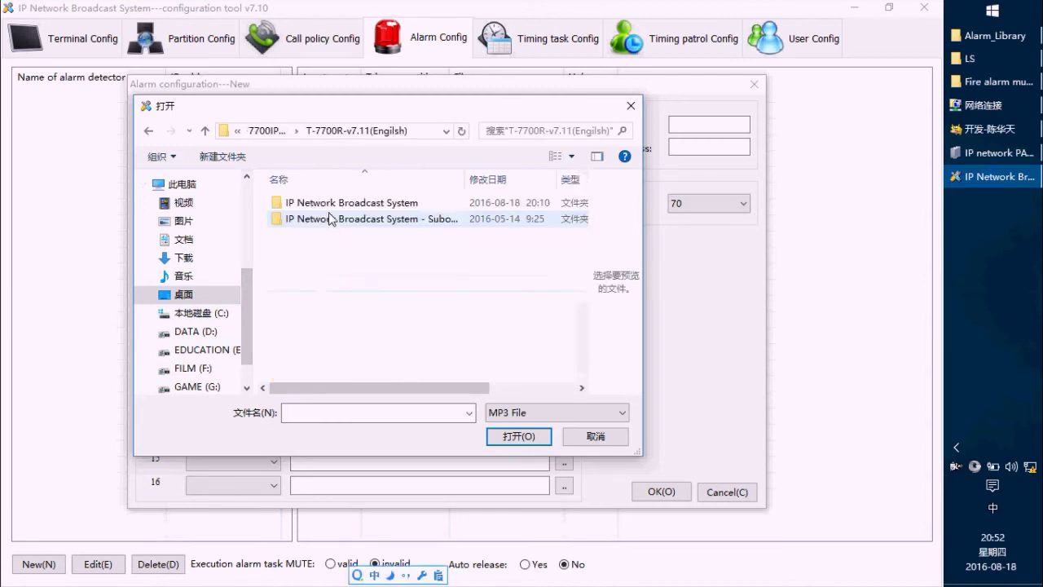
{"action": "double_click", "coordinate": [332, 203]}
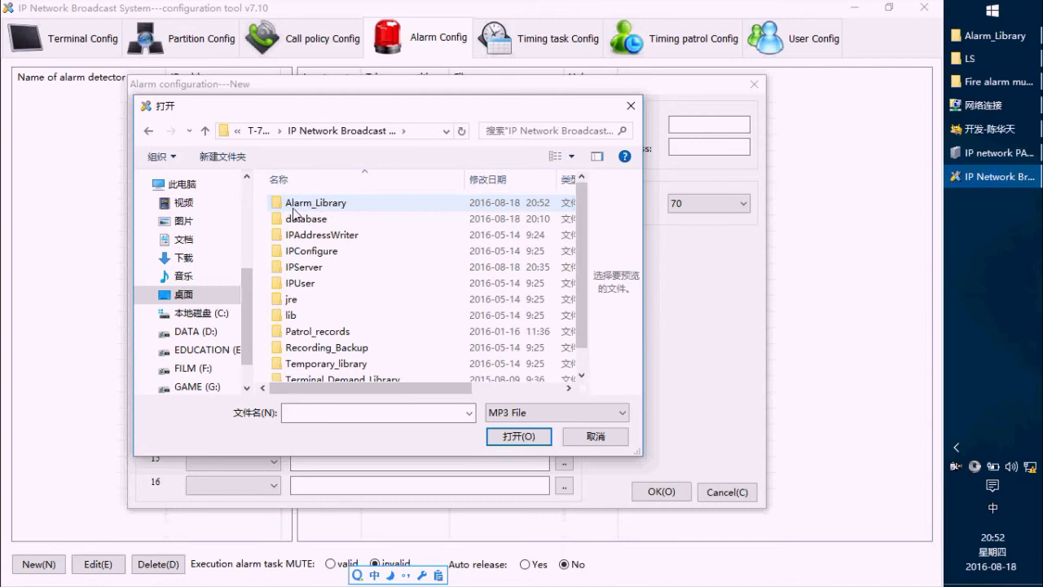
{"action": "double_click", "coordinate": [294, 206]}
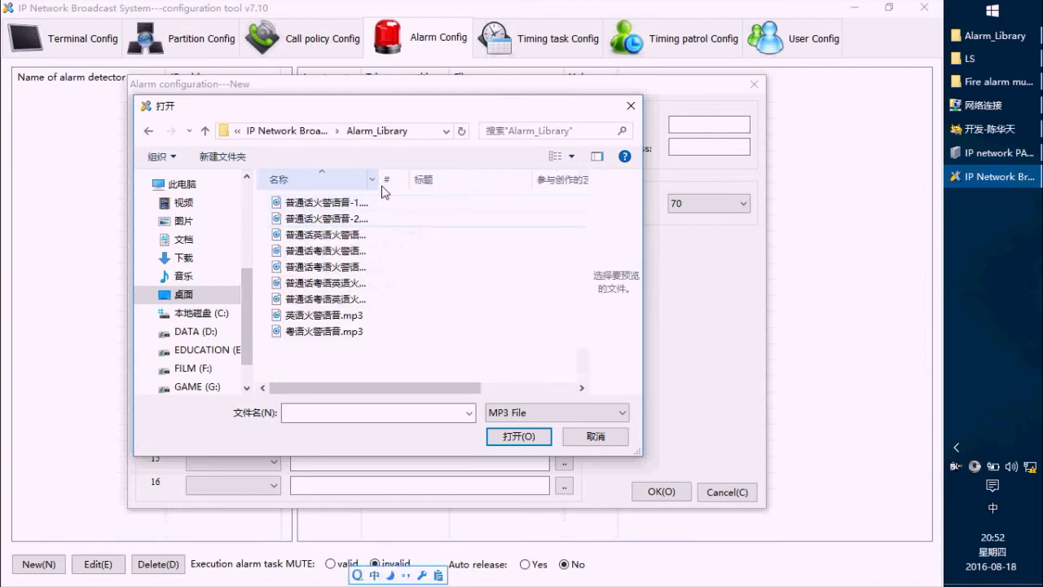
{"action": "left_click", "coordinate": [367, 203]}
{"action": "left_click", "coordinate": [510, 435]}
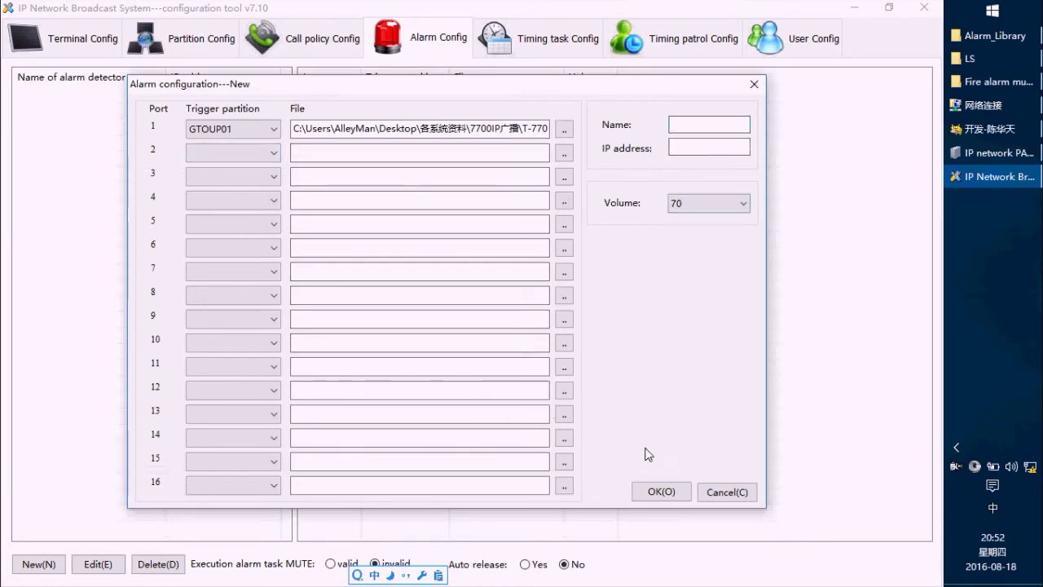
{"action": "left_click", "coordinate": [685, 148]}
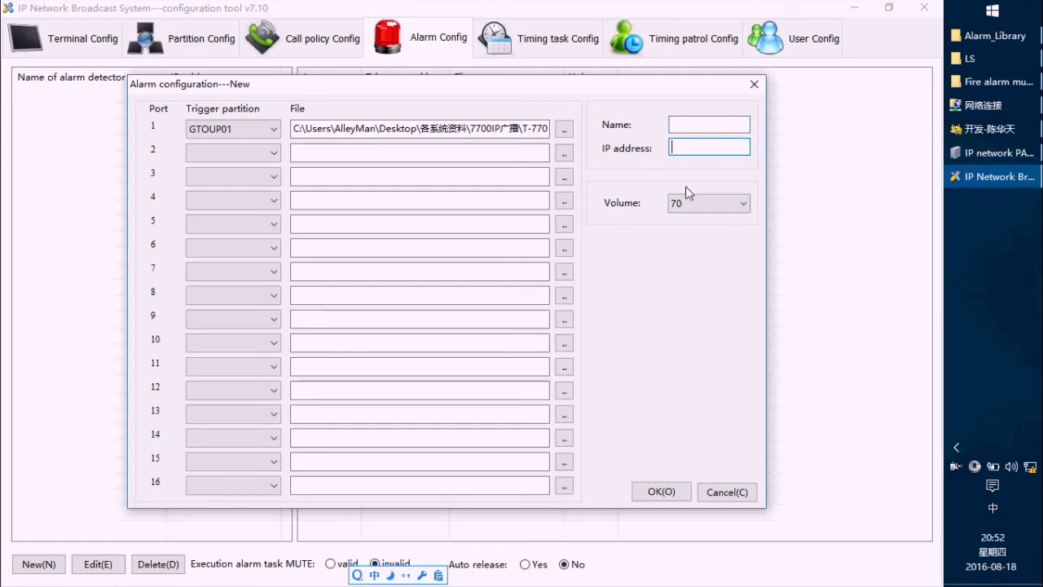
{"action": "left_click", "coordinate": [662, 492]}
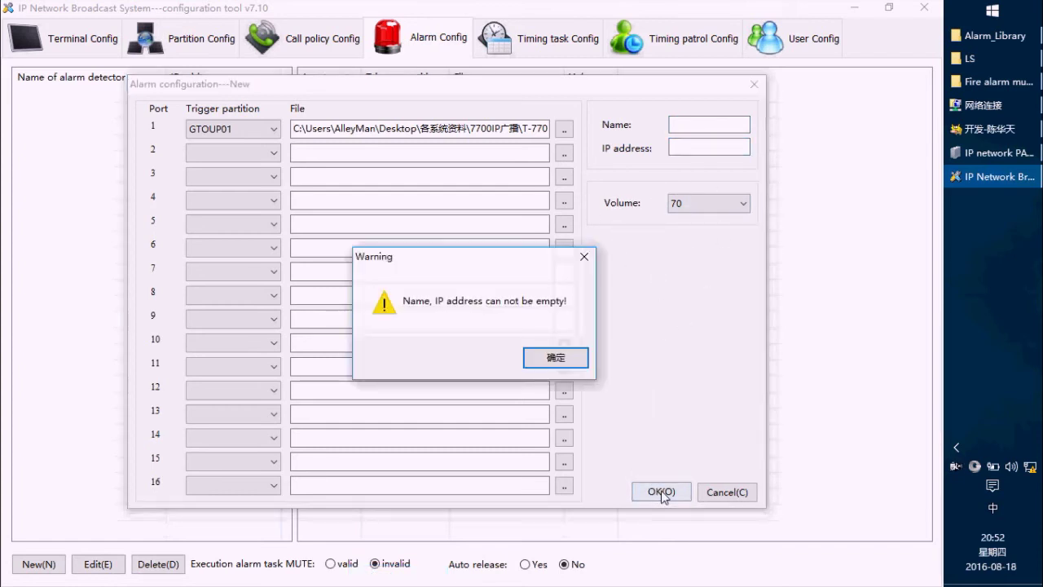
{"action": "left_click", "coordinate": [555, 361]}
- Name the alarm detector TEST01, set its IP address to 192.168.168.200 and save the alarm configuration
{"action": "left_click", "coordinate": [682, 127]}
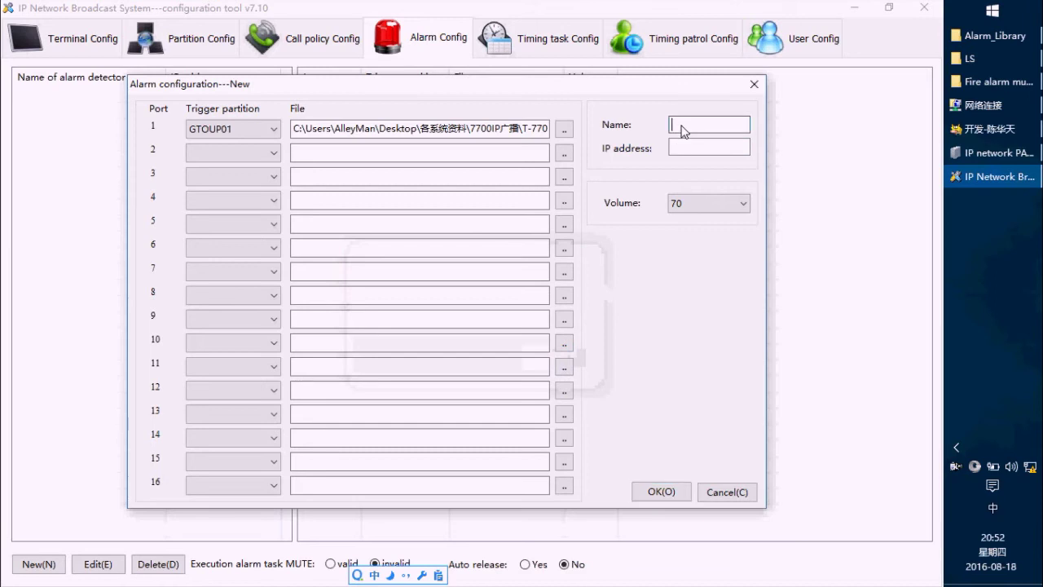
{"action": "type", "text": "T"}
{"action": "key", "text": "shift"}
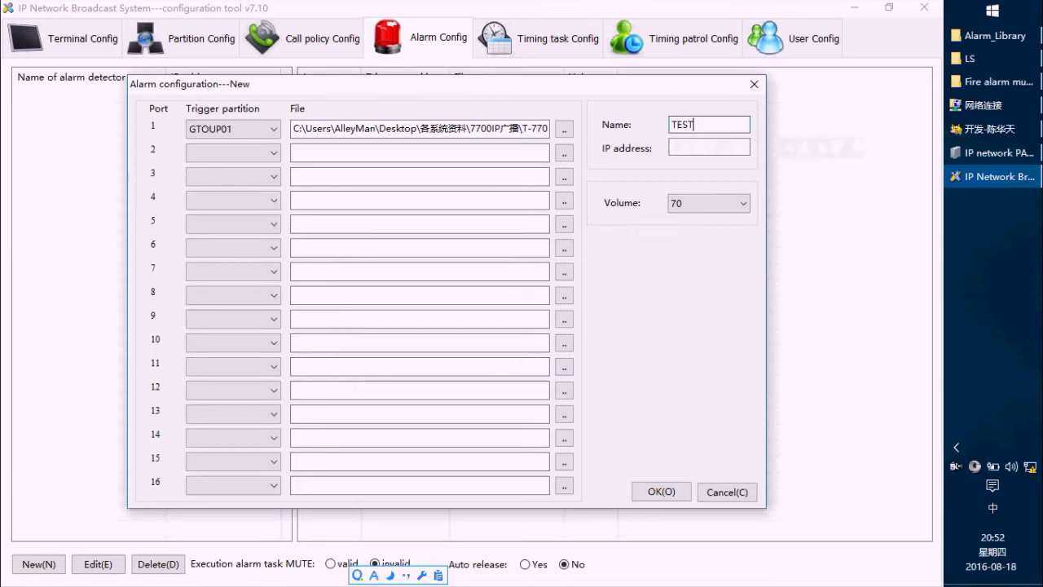
{"action": "left_click", "coordinate": [683, 148]}
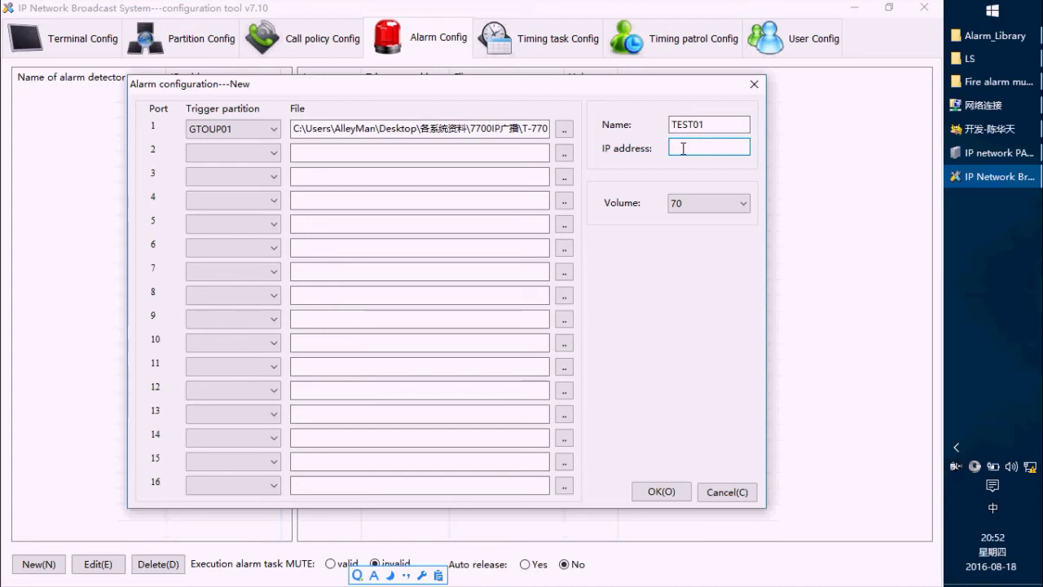
{"action": "type", "text": "192.168.168.200"}
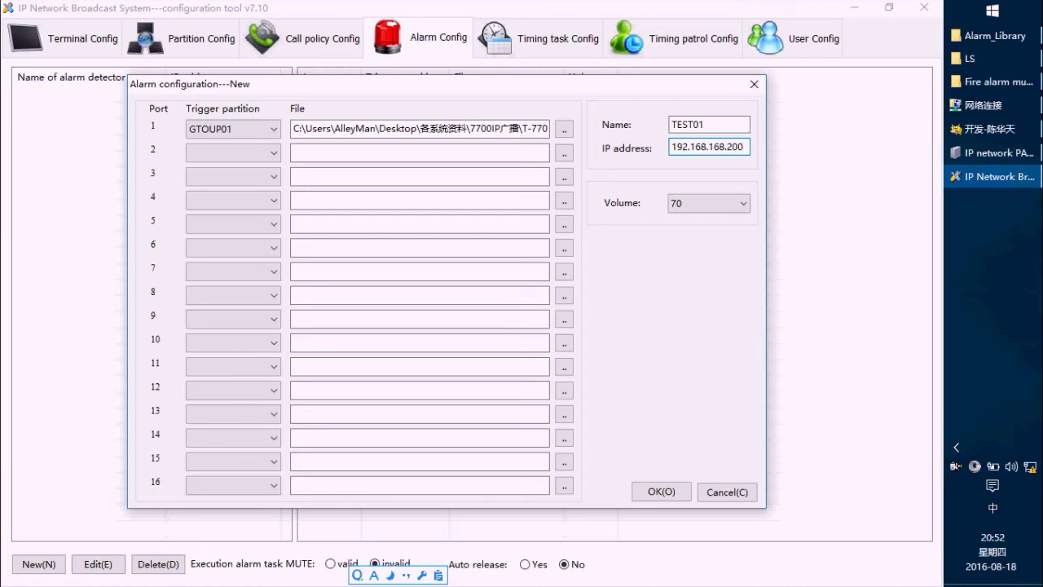
{"action": "left_click", "coordinate": [660, 493]}
{"action": "left_click", "coordinate": [401, 322]}
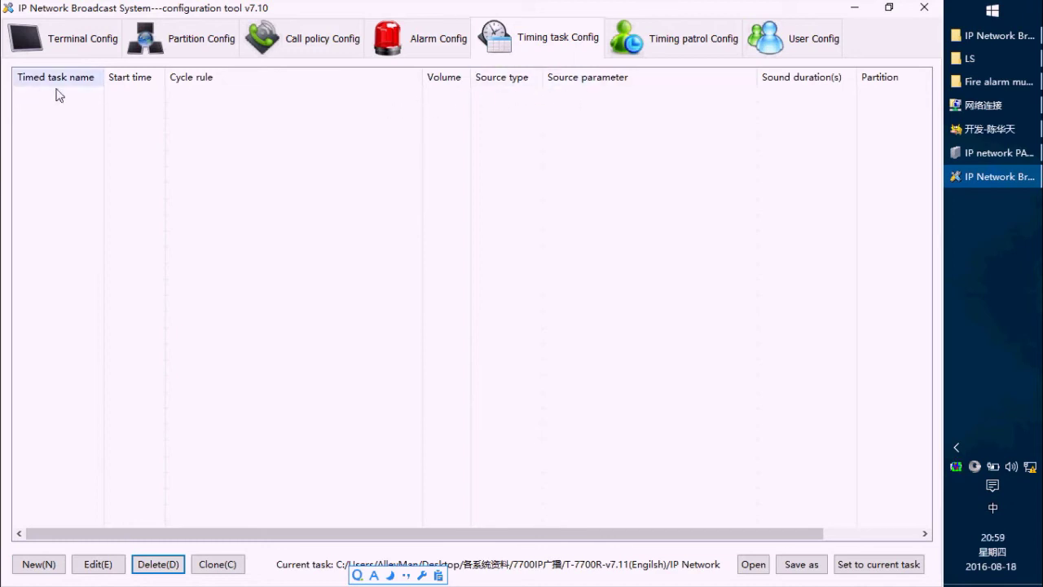
- Open the timing task file new_task.db from the config folder and set it as the current task
{"action": "left_click", "coordinate": [754, 565]}
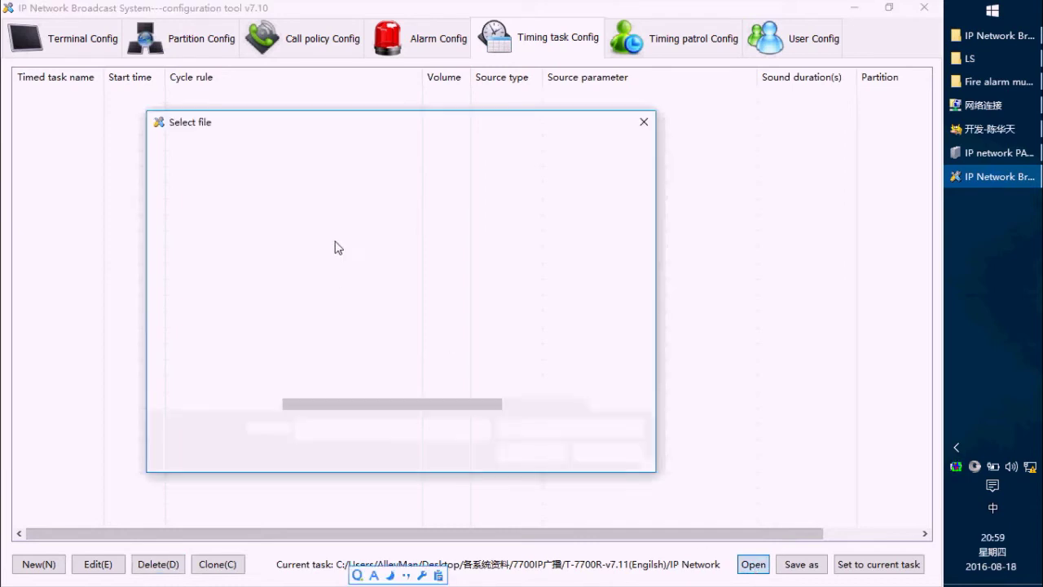
{"action": "left_click", "coordinate": [330, 236]}
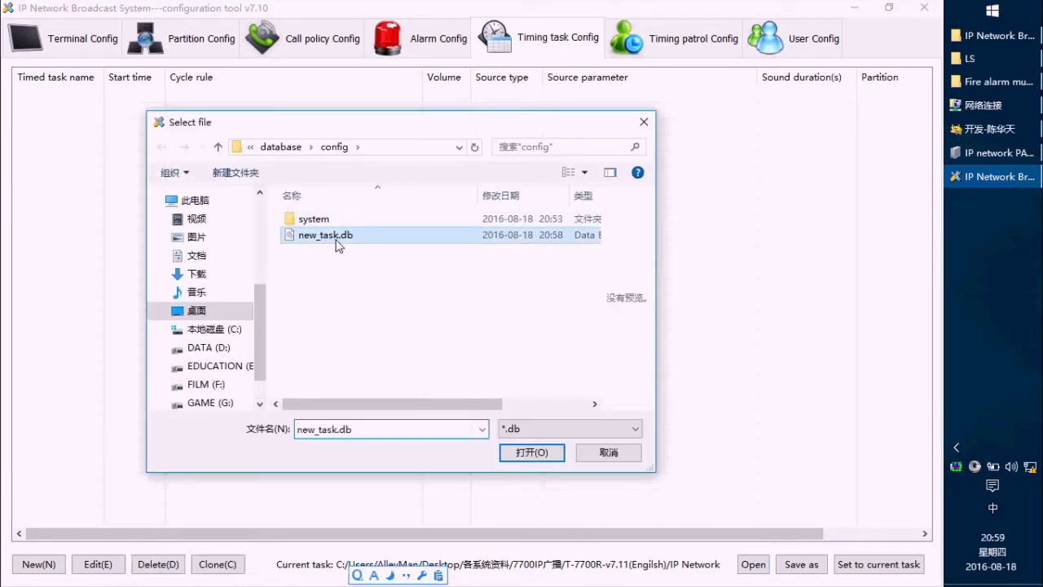
{"action": "left_click", "coordinate": [544, 455]}
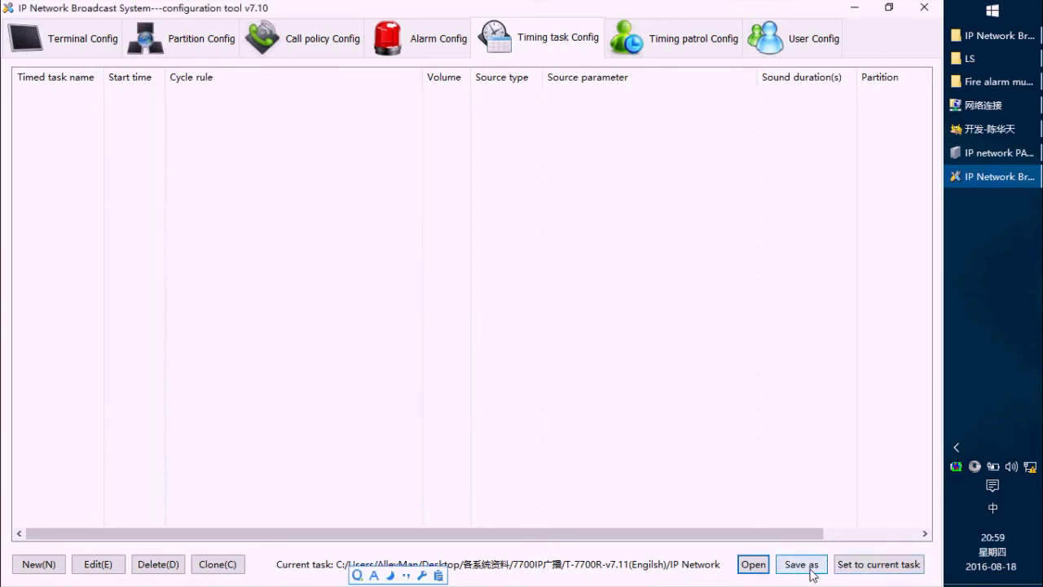
{"action": "left_click", "coordinate": [891, 569]}
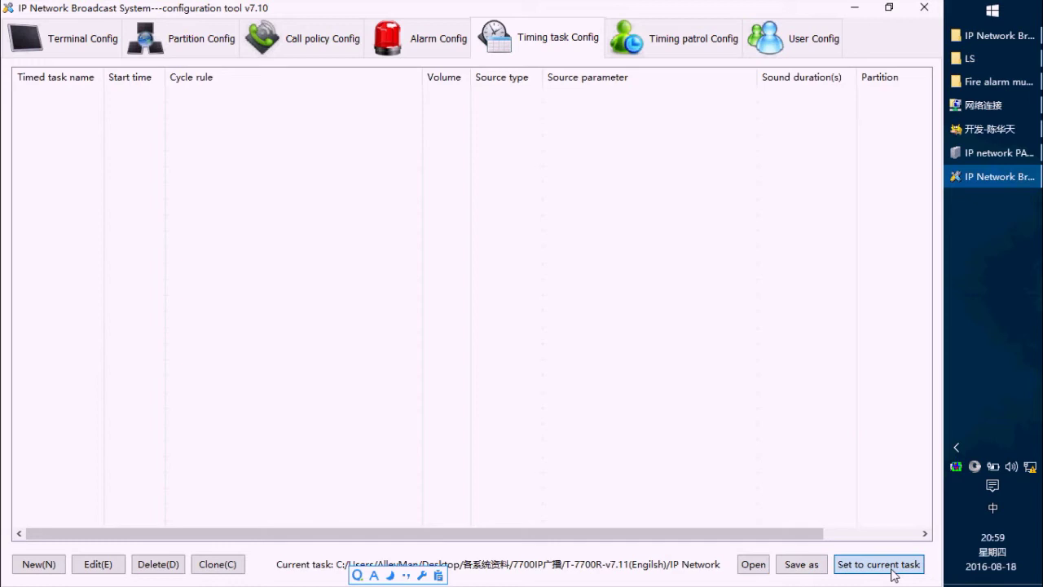
{"action": "left_click", "coordinate": [624, 314]}
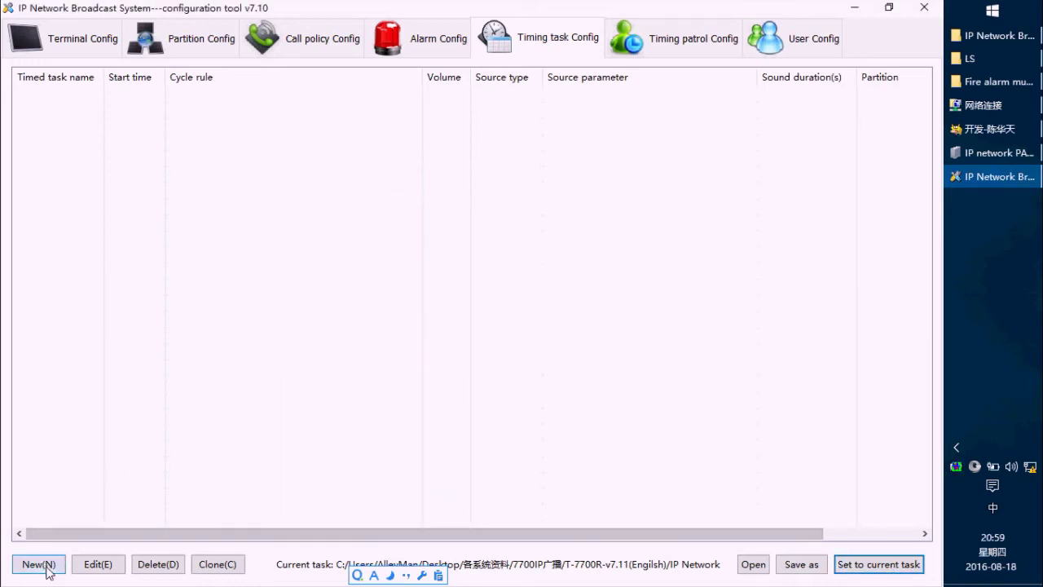
- Start a new timing task named TAST01 that repeats on Monday and Tuesday and plays to partition GTOUP01
{"action": "left_click", "coordinate": [46, 564]}
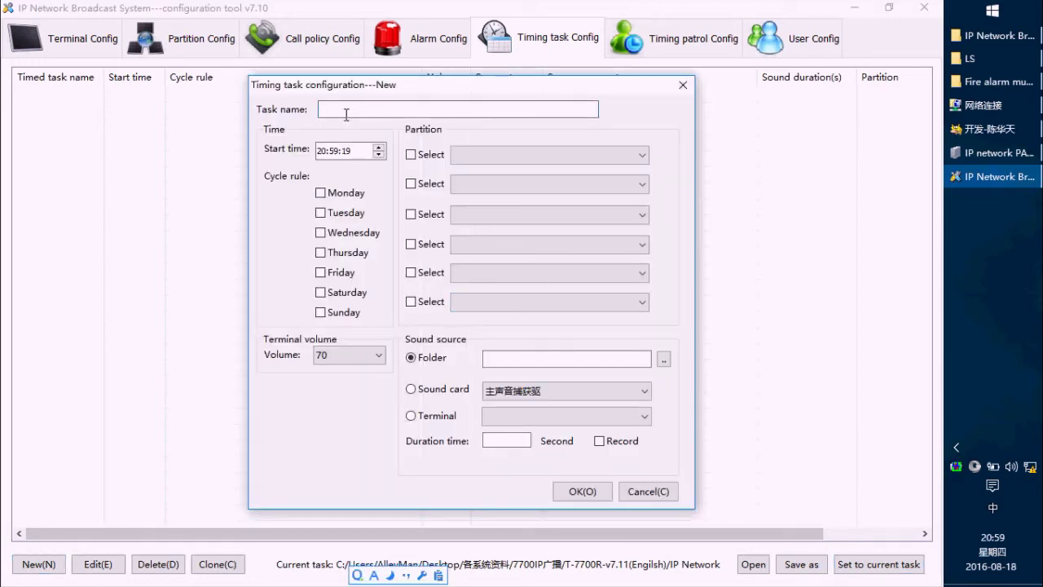
{"action": "type", "text": "TAST01"}
{"action": "left_click", "coordinate": [410, 154]}
{"action": "left_click", "coordinate": [558, 155]}
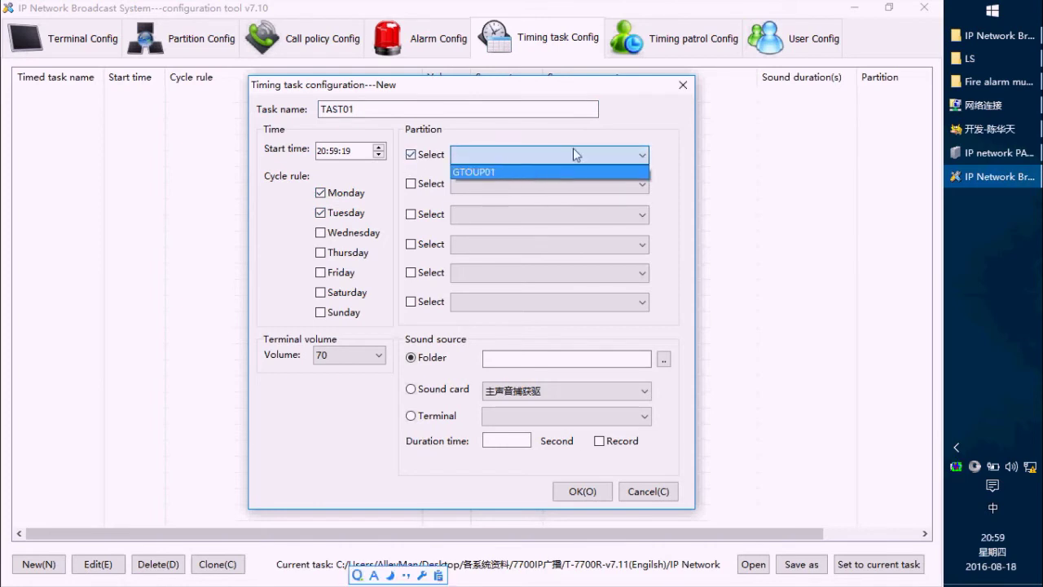
{"action": "left_click", "coordinate": [510, 171]}
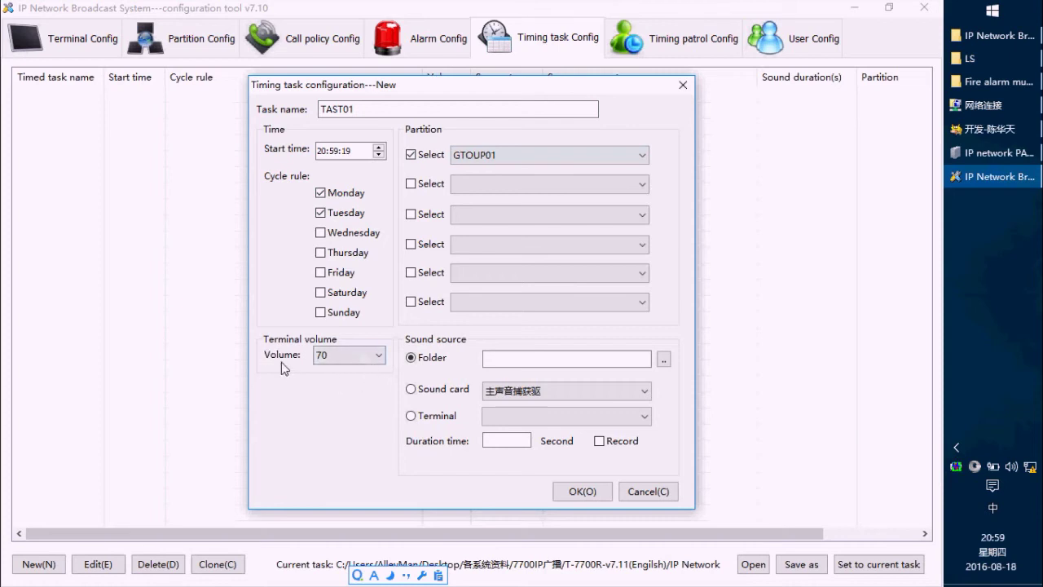
- Copy all the MP3 files in the desktop's Fire alarm music folder for use as the timing task's sound source
{"action": "left_click", "coordinate": [501, 360]}
{"action": "key", "text": "super+d"}
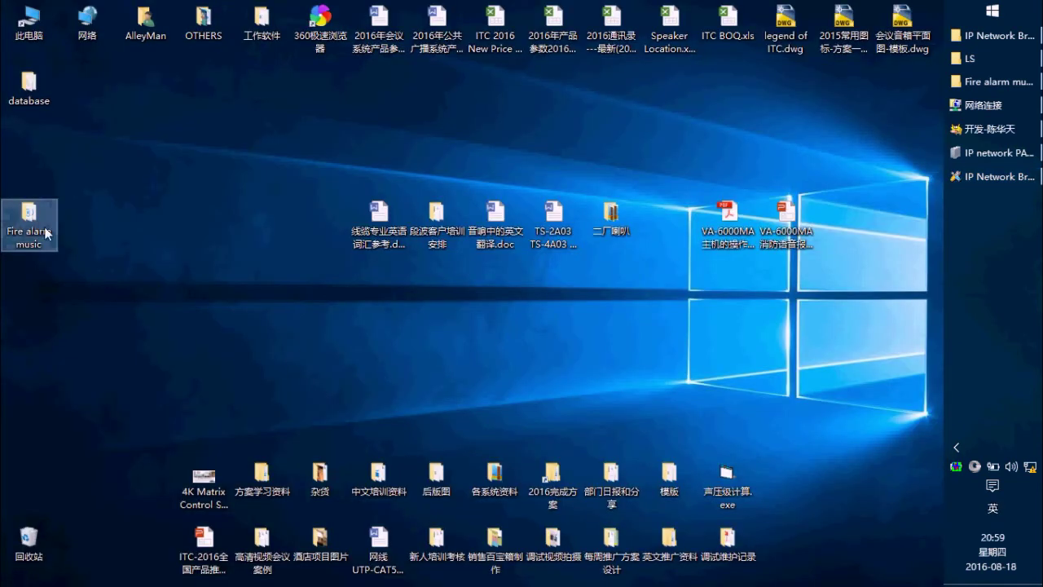
{"action": "double_click", "coordinate": [43, 223]}
{"action": "left_click_drag", "start_coordinate": [606, 415], "coordinate": [425, 271]}
{"action": "left_click", "coordinate": [425, 271]}
{"action": "left_click_drag", "start_coordinate": [566, 449], "coordinate": [432, 260]}
- Paste the MP3 files into the Timedtask_libray folder of the IP Network Broadcast System directory and return to the timing task configuration
{"action": "left_click", "coordinate": [991, 35]}
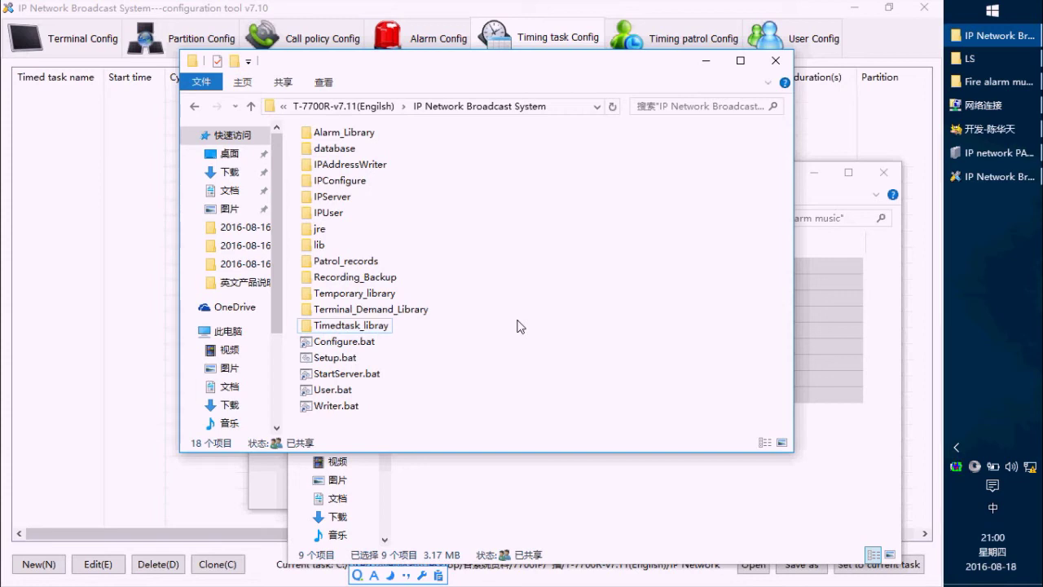
{"action": "double_click", "coordinate": [359, 326]}
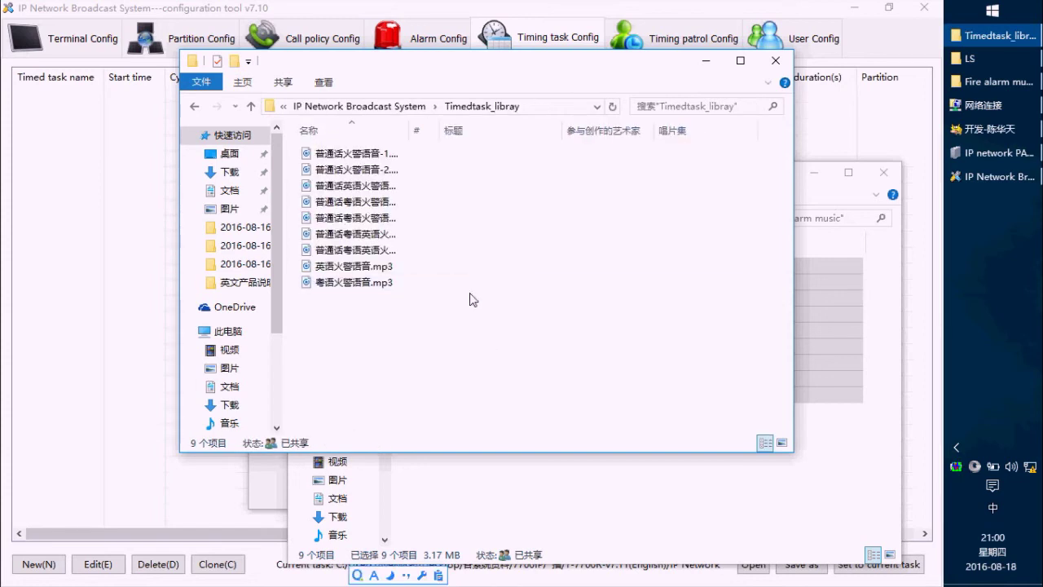
{"action": "key", "text": "ctrl+v"}
{"action": "left_click", "coordinate": [457, 177]}
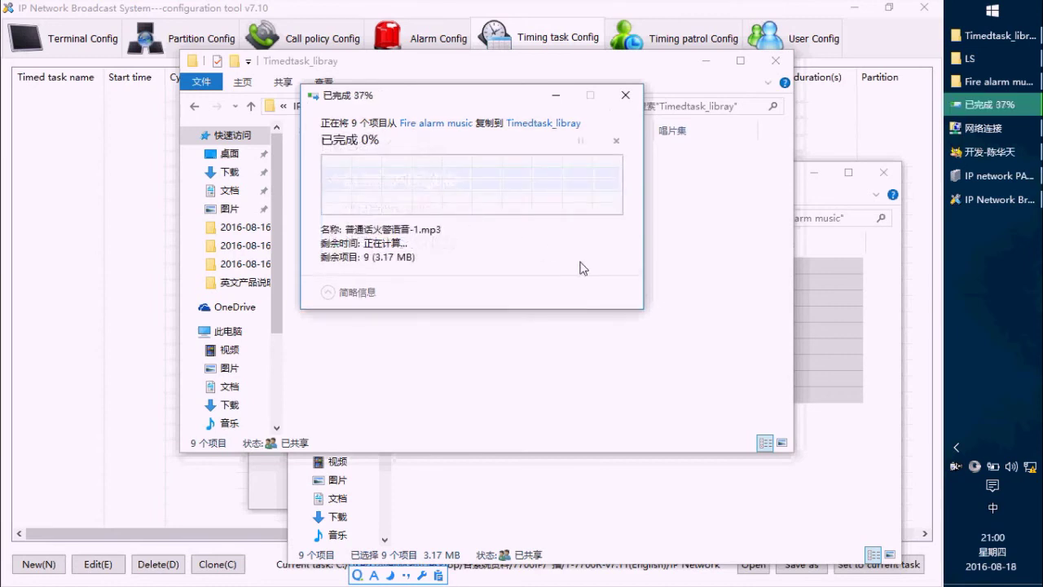
{"action": "left_click", "coordinate": [706, 60]}
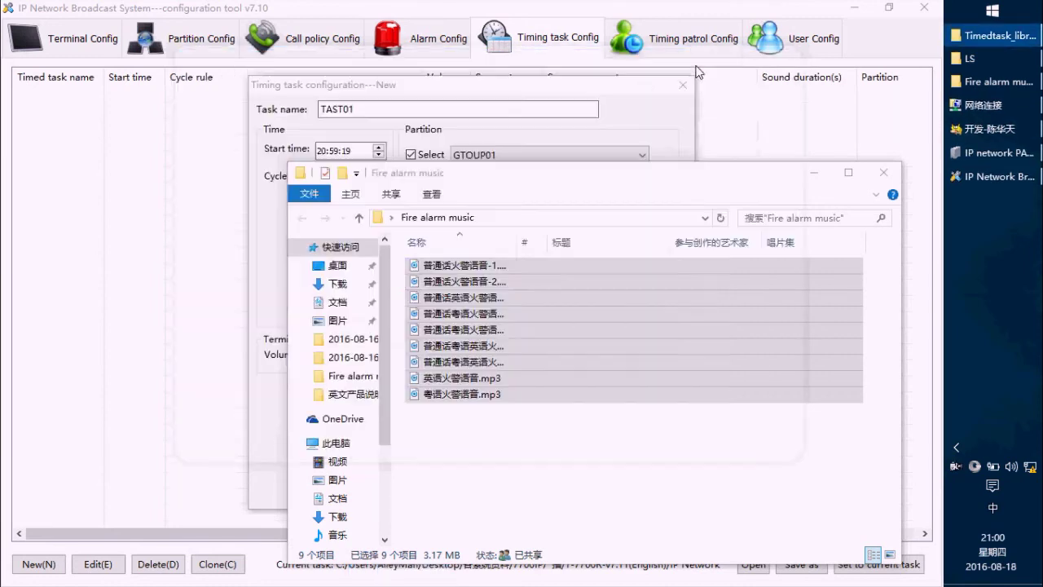
{"action": "left_click", "coordinate": [814, 172]}
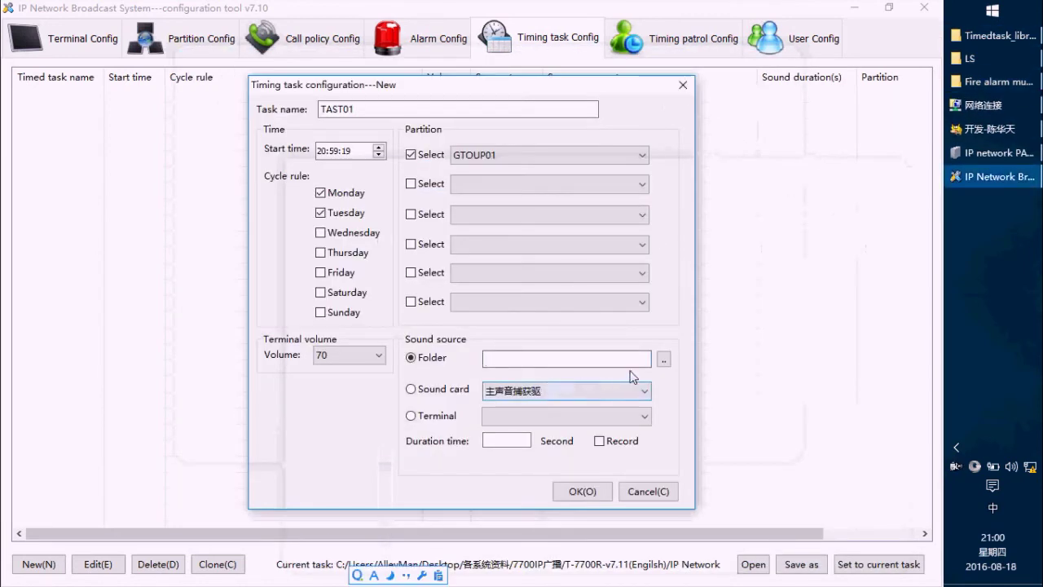
- Choose the Timedtask_libray folder as the sound source of timing task TAST01 and save the task
{"action": "left_click", "coordinate": [662, 363]}
{"action": "scroll", "coordinate": [479, 337], "scroll_direction": "down", "scroll_amount": 10}
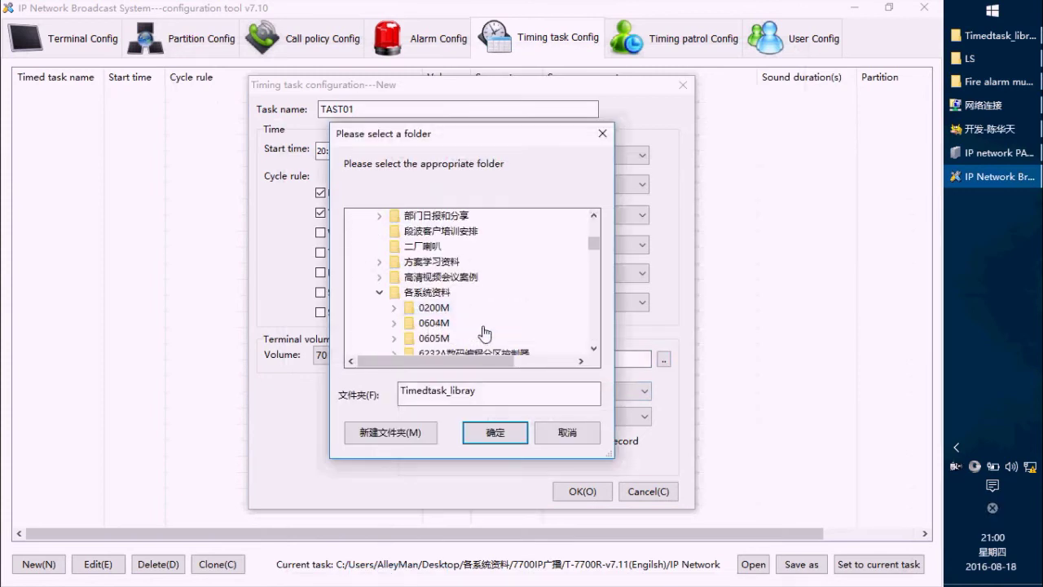
{"action": "scroll", "coordinate": [479, 336], "scroll_direction": "down", "scroll_amount": 5}
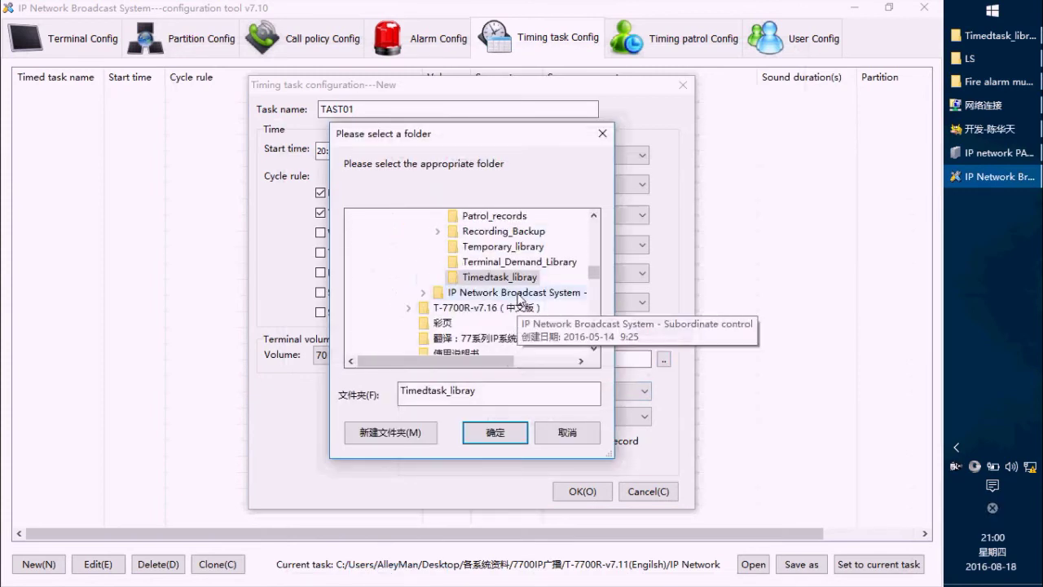
{"action": "left_click", "coordinate": [495, 432]}
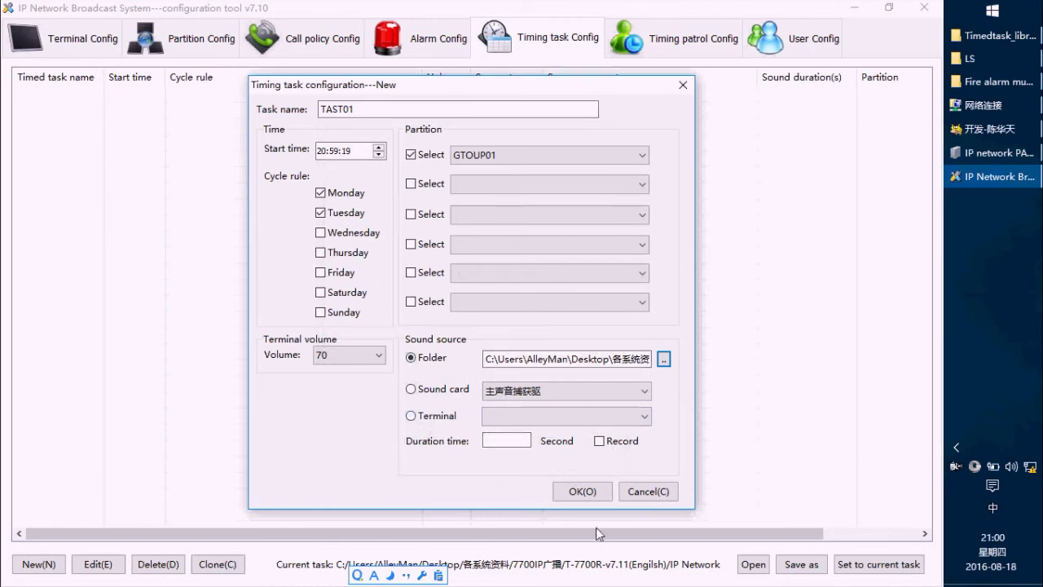
{"action": "left_click", "coordinate": [582, 492]}
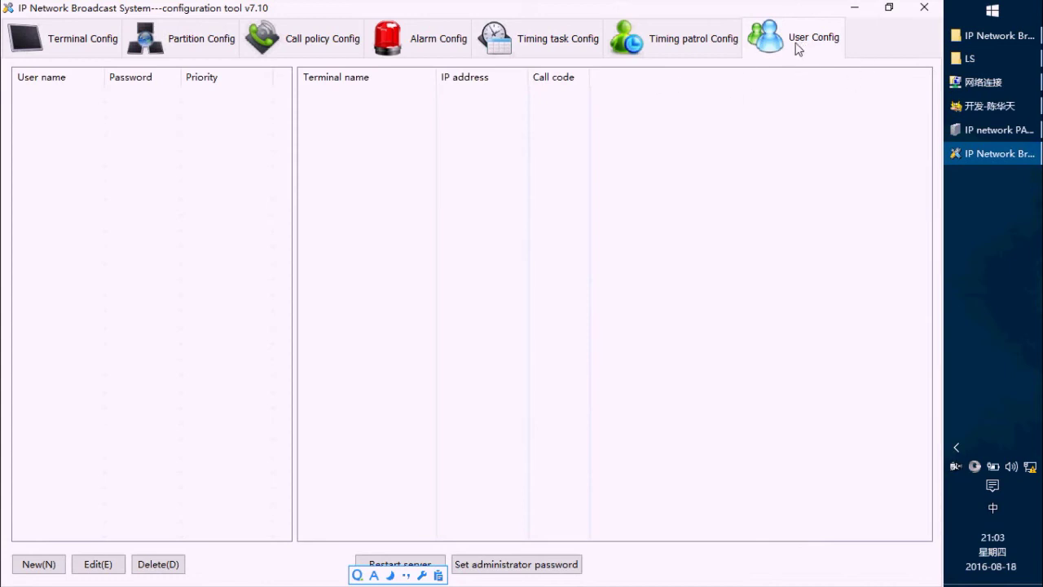
- Start a new user named ADMIN with a user password and user priority 1
{"action": "left_click", "coordinate": [31, 565]}
{"action": "left_click_drag", "start_coordinate": [485, 98], "coordinate": [489, 125]}
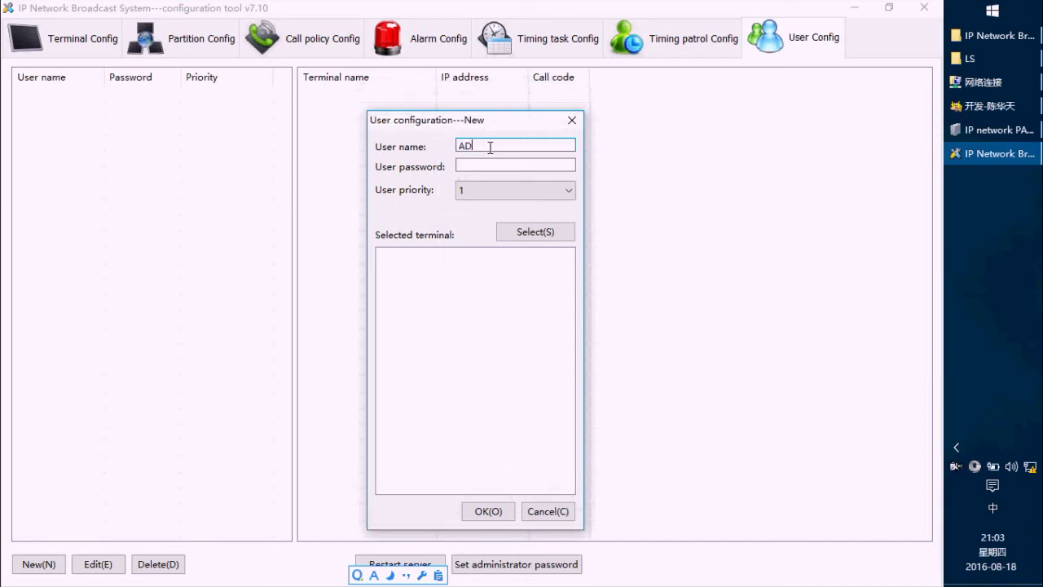
{"action": "left_click", "coordinate": [471, 167]}
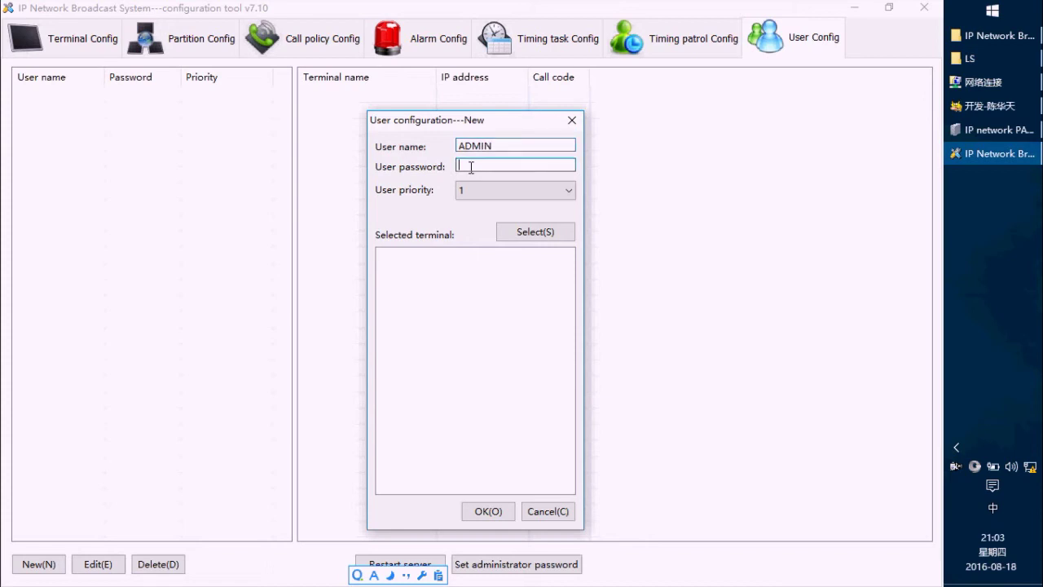
{"action": "left_click", "coordinate": [497, 192]}
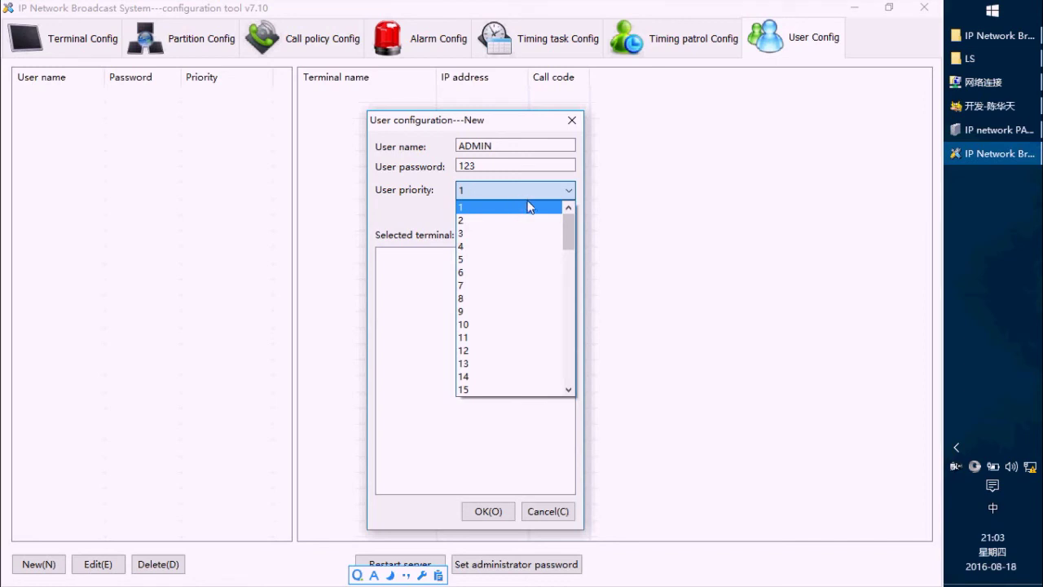
{"action": "left_click", "coordinate": [561, 208]}
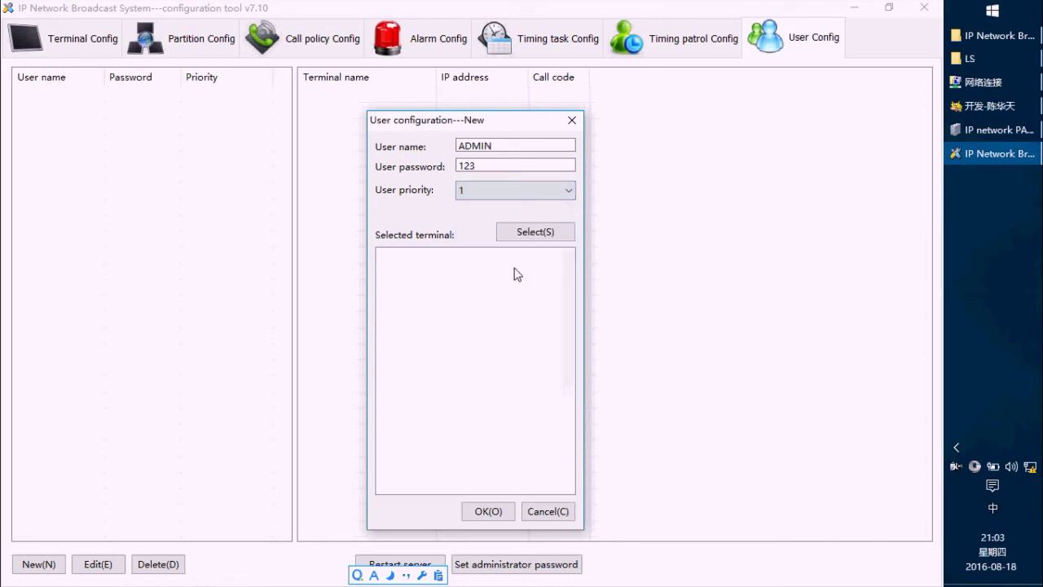
- Assign all terminals from T-7702A to T-7760 to the ADMIN user and save the user
{"action": "left_click", "coordinate": [539, 234]}
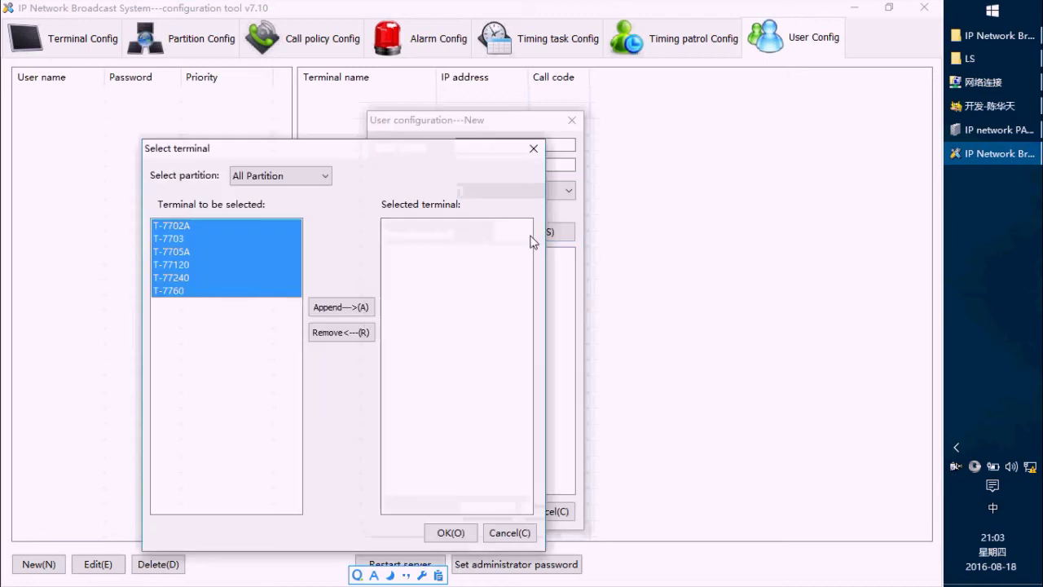
{"action": "left_click", "coordinate": [349, 309]}
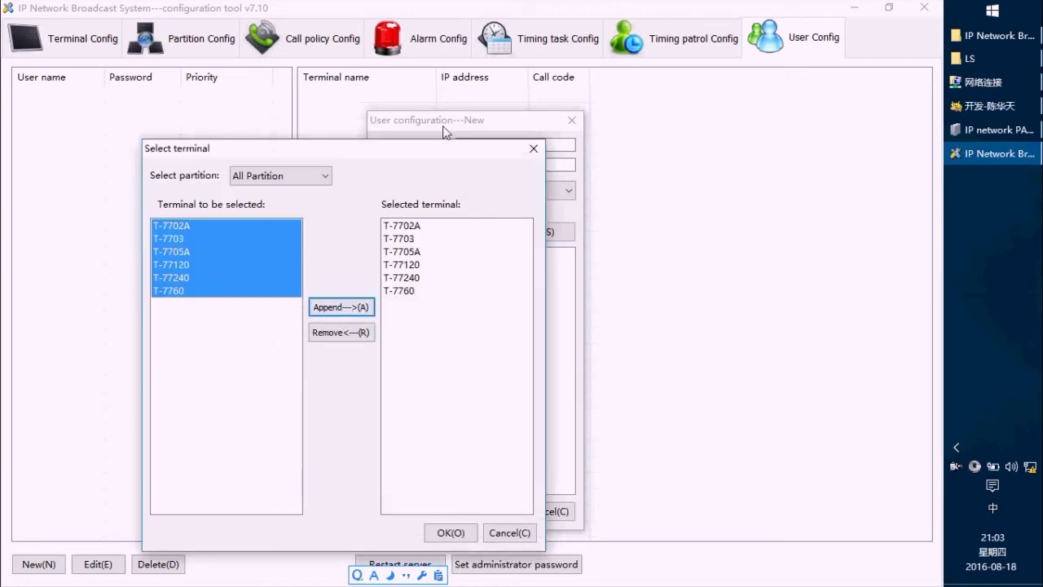
{"action": "left_click", "coordinate": [458, 535]}
{"action": "left_click", "coordinate": [474, 320]}
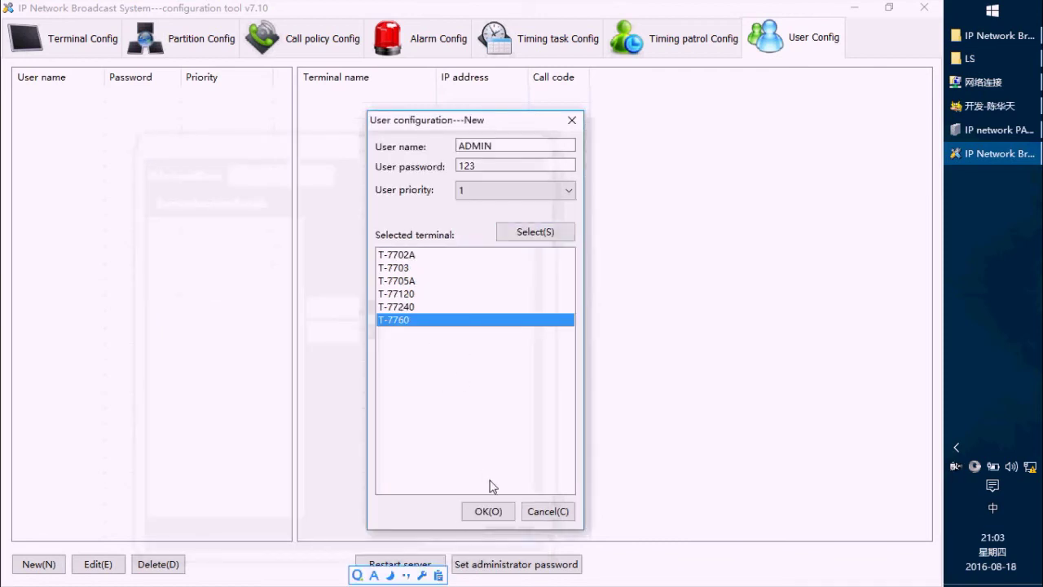
{"action": "left_click", "coordinate": [488, 513]}
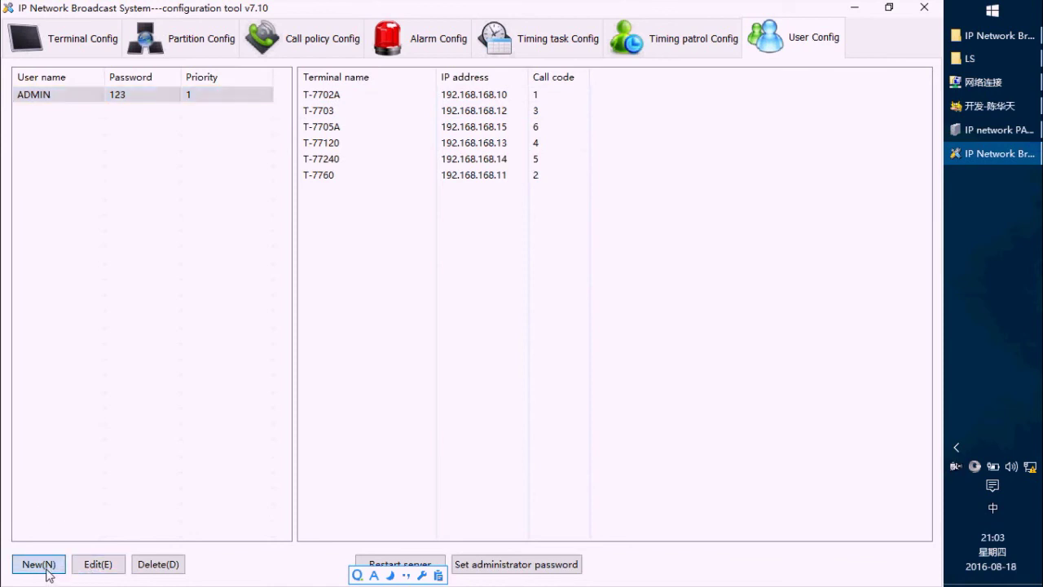
- Start another user named USER01 with a user password and user priority 2
{"action": "left_click", "coordinate": [21, 568]}
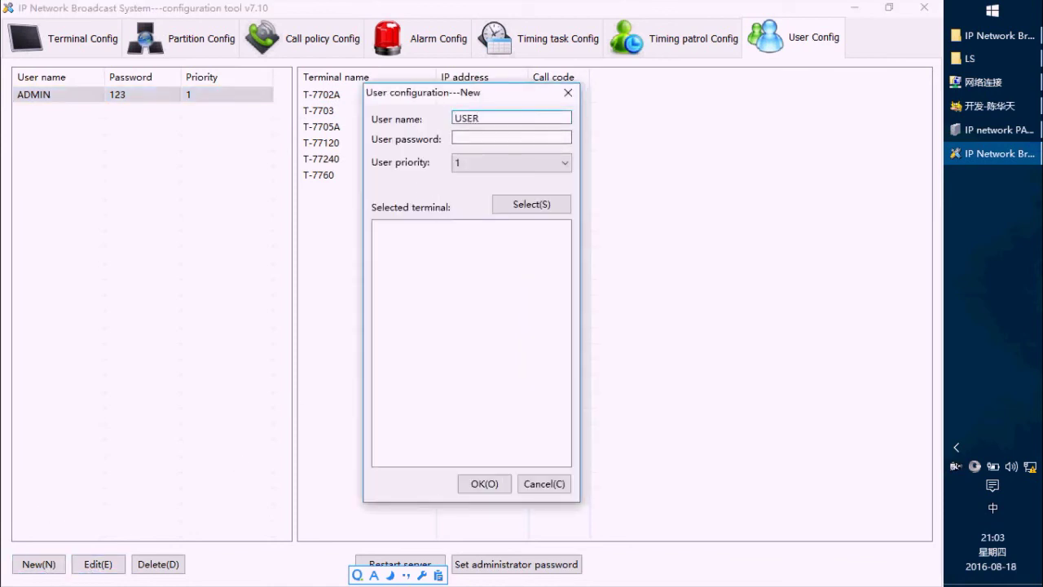
{"action": "type", "text": "USER01"}
{"action": "key", "text": "Tab"}
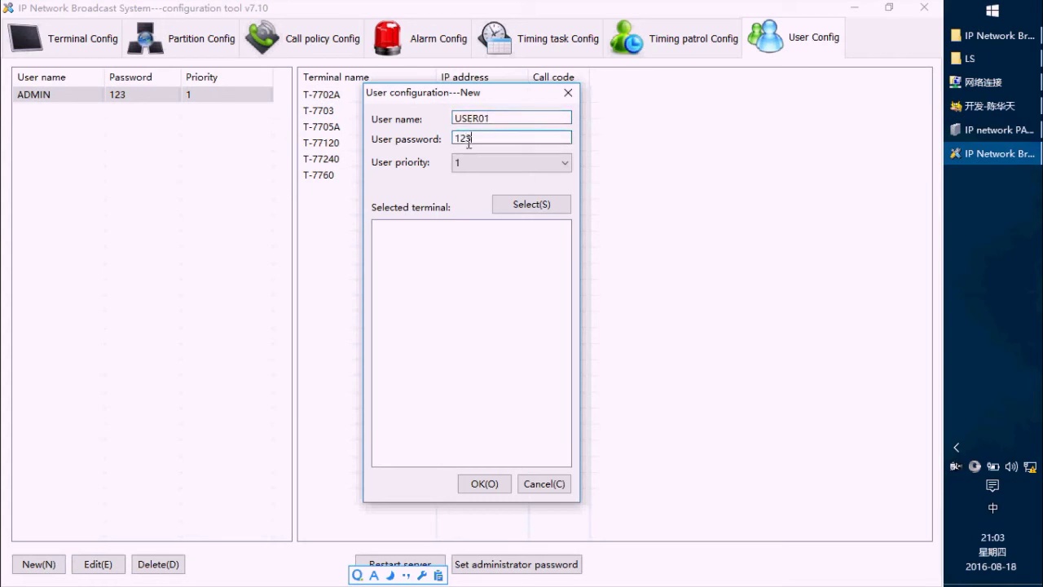
{"action": "left_click", "coordinate": [485, 165]}
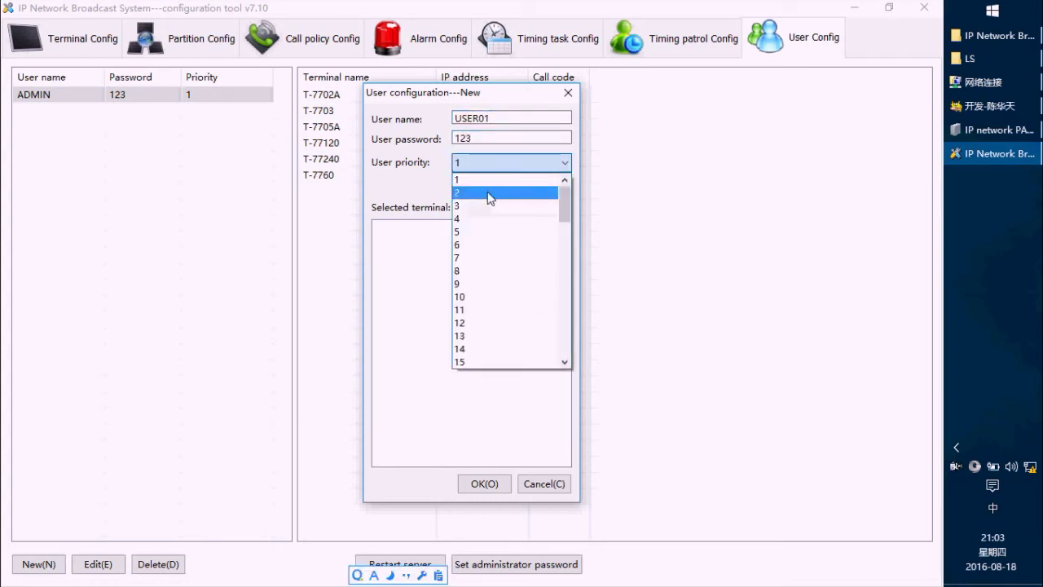
{"action": "left_click", "coordinate": [490, 193]}
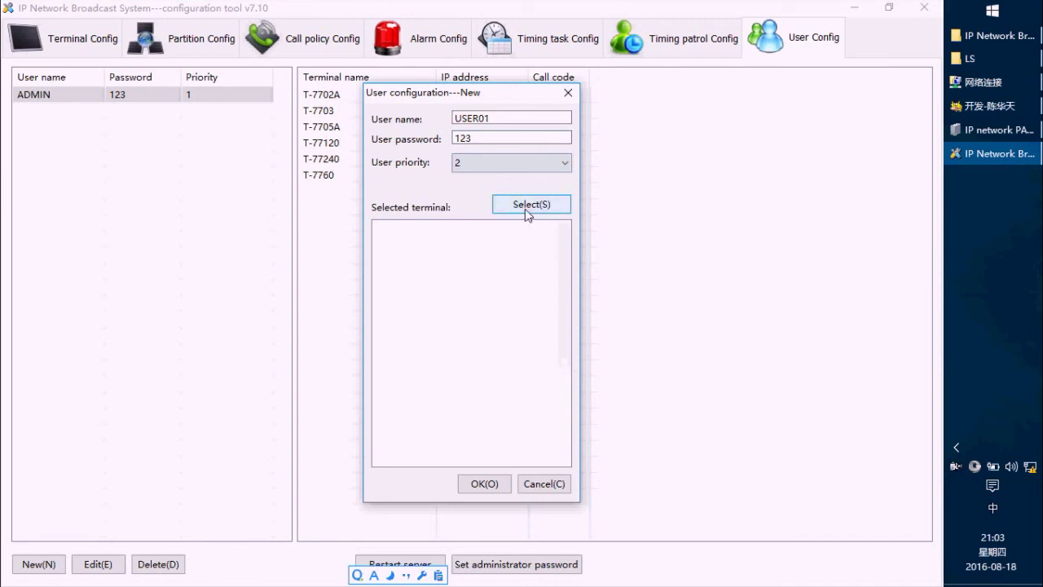
- Assign only terminal T-7702A to USER01, save the user and review the terminals assigned to each user
{"action": "left_click", "coordinate": [525, 209]}
{"action": "left_click", "coordinate": [96, 151]}
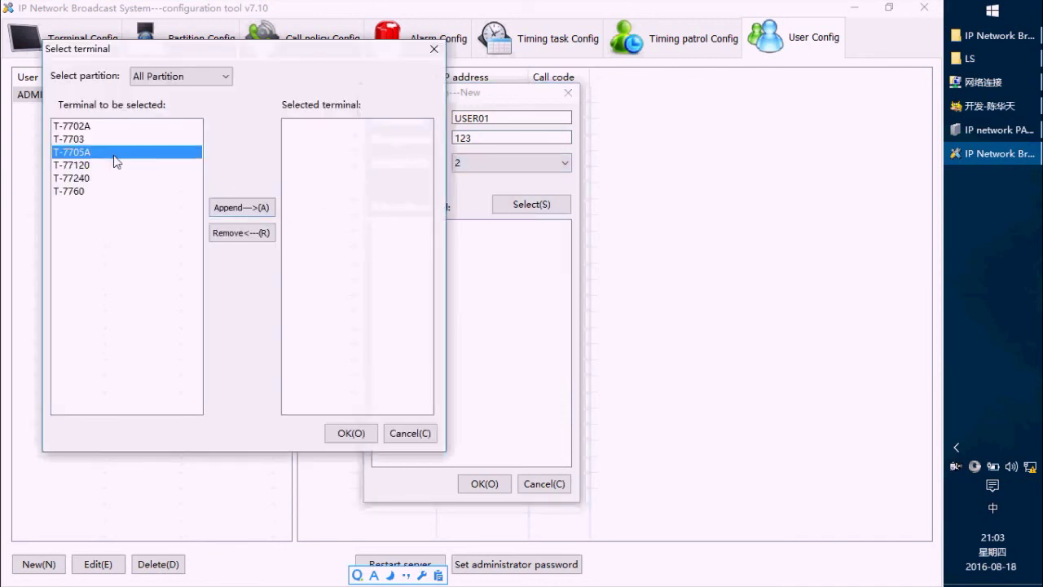
{"action": "left_click", "coordinate": [96, 140]}
{"action": "left_click", "coordinate": [100, 126]}
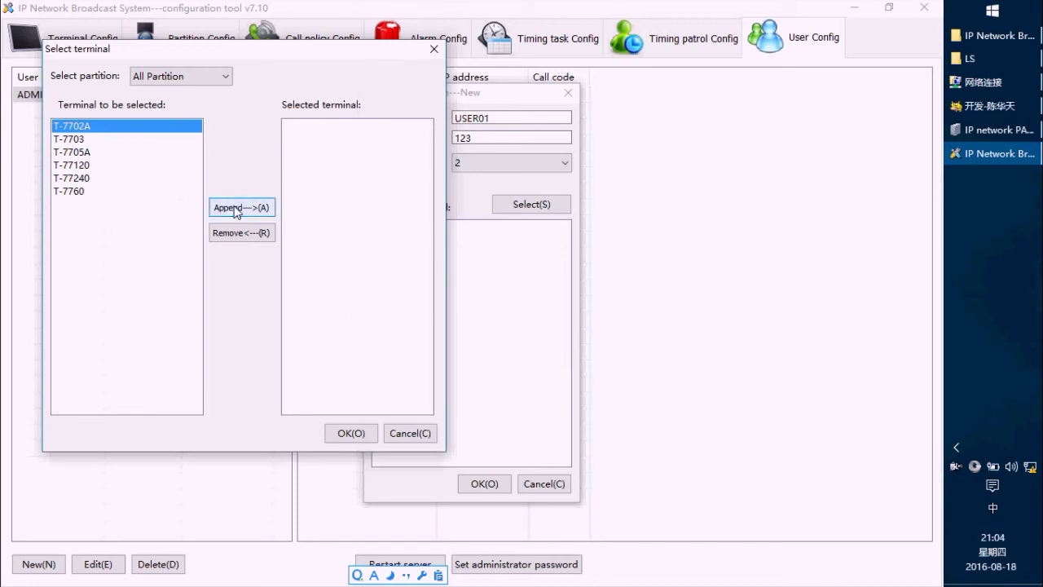
{"action": "left_click", "coordinate": [234, 207]}
{"action": "left_click", "coordinate": [361, 434]}
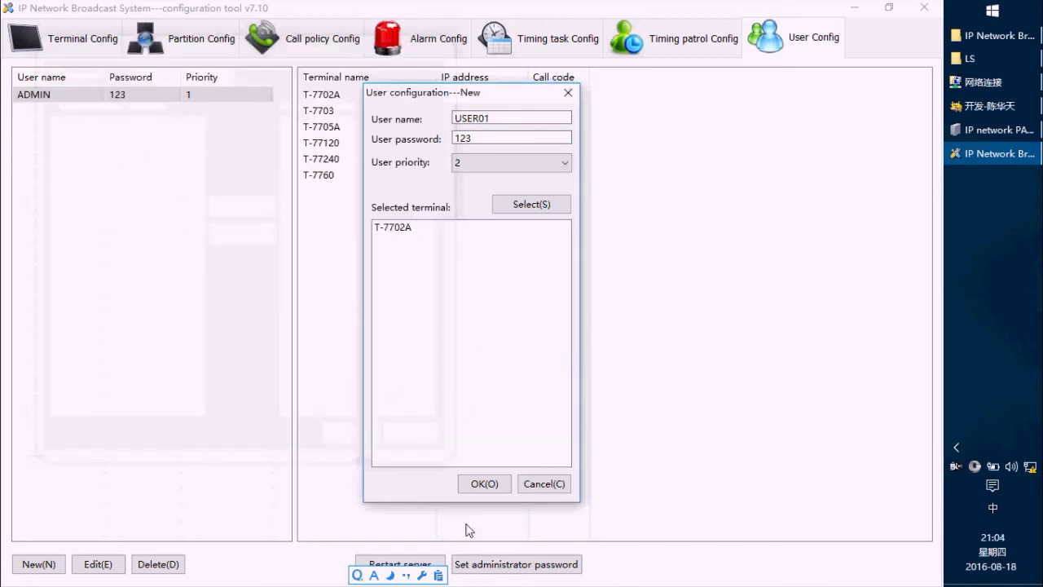
{"action": "left_click", "coordinate": [489, 486]}
{"action": "left_click", "coordinate": [216, 109]}
{"action": "left_click", "coordinate": [217, 93]}
{"action": "left_click", "coordinate": [208, 110]}
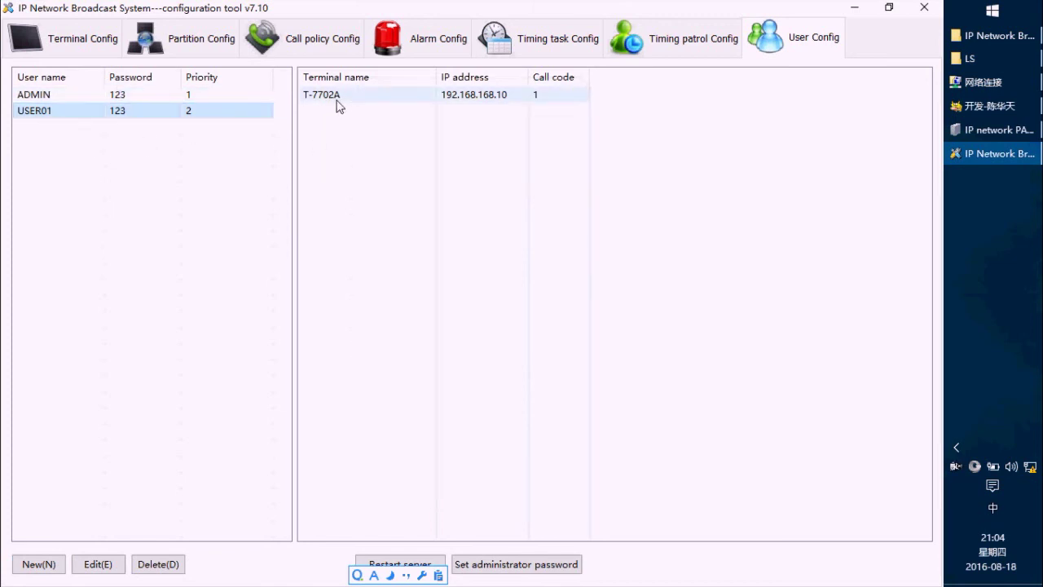
{"action": "left_click", "coordinate": [421, 129]}
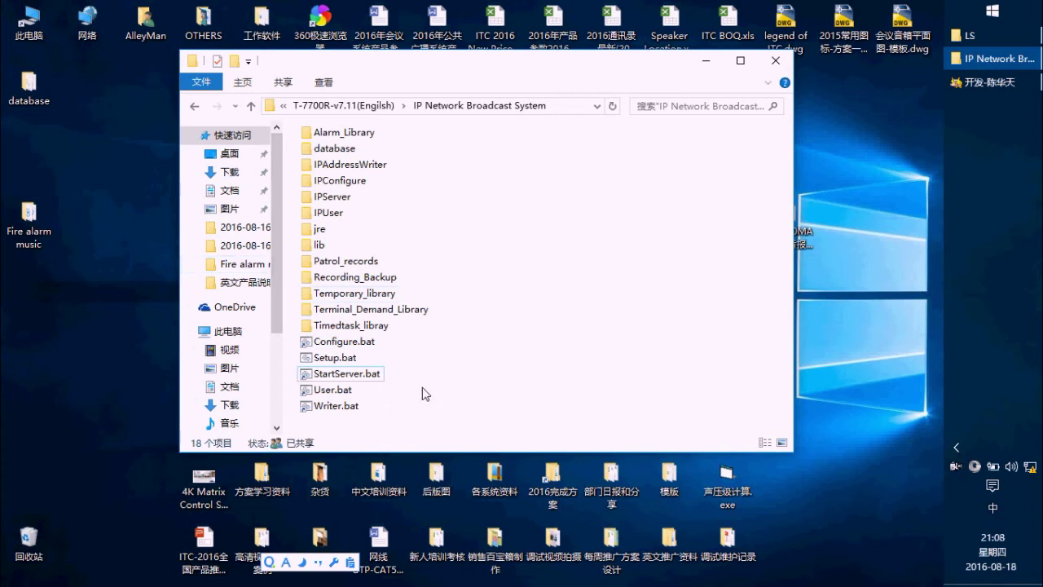
- Launch the broadcast server with StartServer.bat from the IP Network Broadcast System folder
{"action": "left_click", "coordinate": [350, 375]}
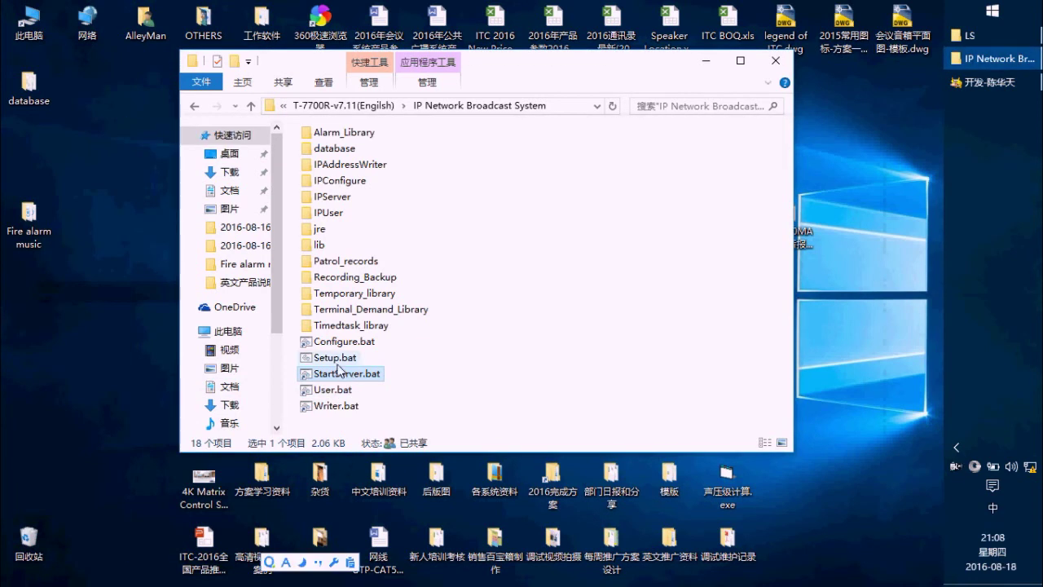
{"action": "double_click", "coordinate": [383, 373]}
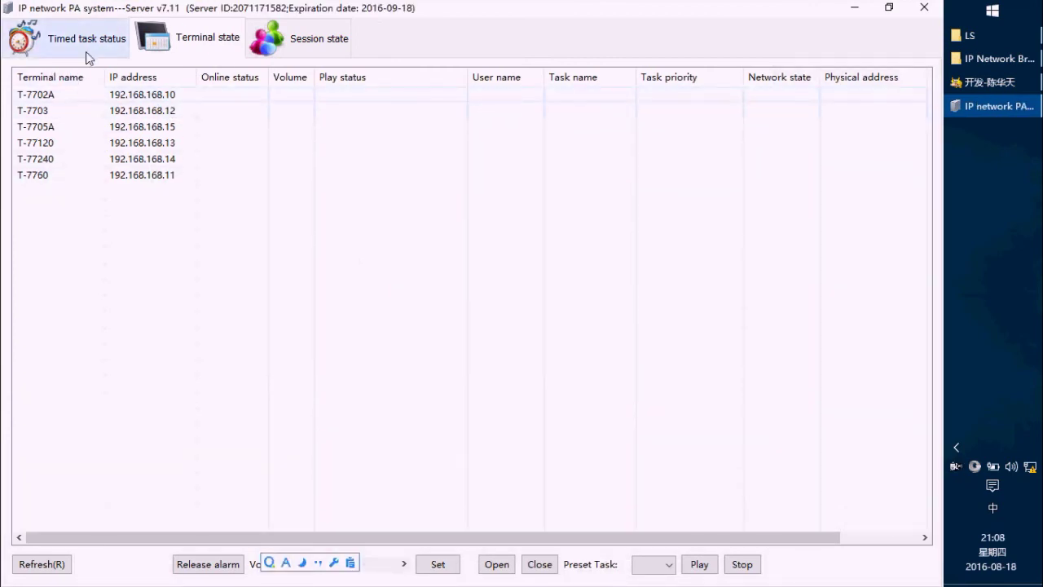
- Examine the server's timed task status, terminal state and session state views
{"action": "left_click", "coordinate": [90, 49]}
{"action": "left_click", "coordinate": [214, 53]}
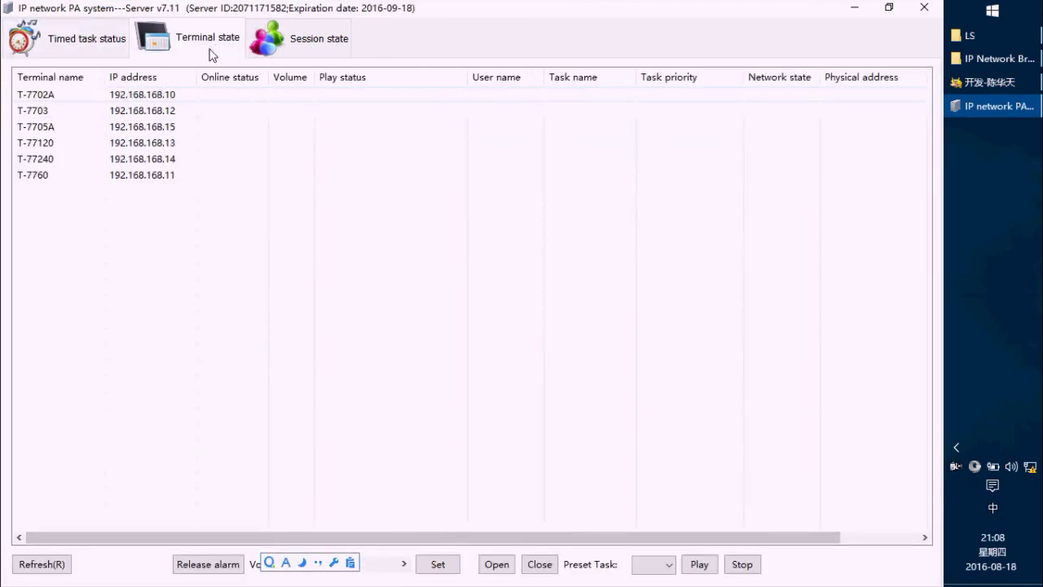
{"action": "left_click", "coordinate": [318, 54]}
{"action": "left_click", "coordinate": [186, 55]}
{"action": "left_click", "coordinate": [72, 49]}
{"action": "left_click", "coordinate": [170, 57]}
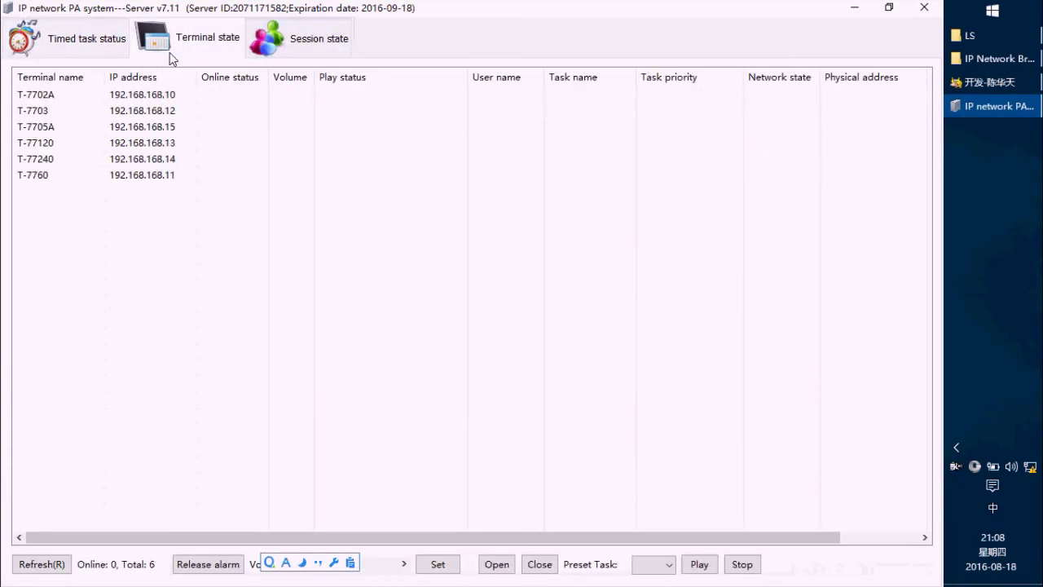
{"action": "left_click", "coordinate": [338, 55]}
{"action": "left_click", "coordinate": [214, 51]}
{"action": "left_click", "coordinate": [88, 53]}
{"action": "left_click", "coordinate": [200, 50]}
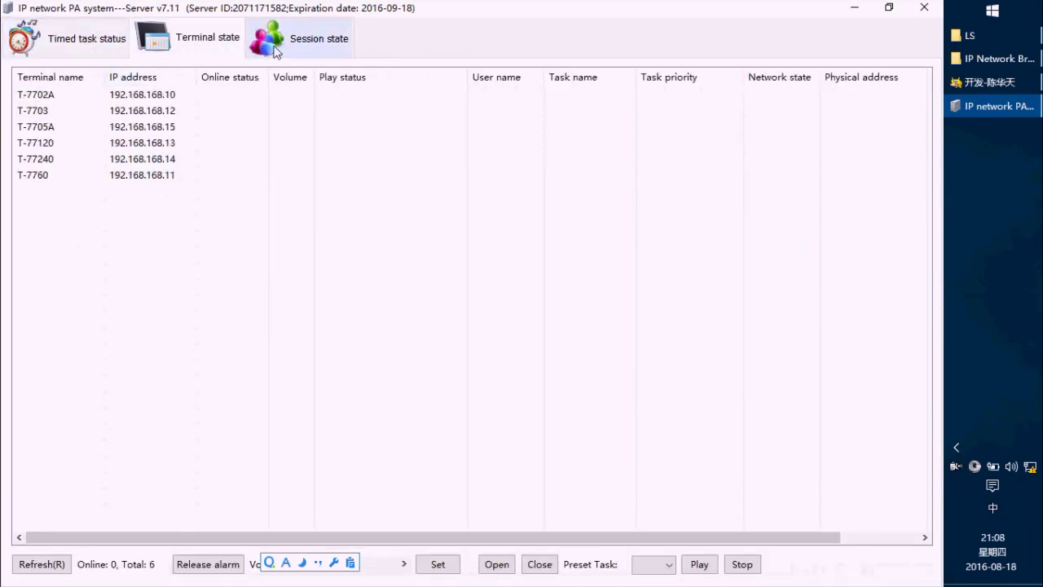
{"action": "left_click", "coordinate": [339, 39]}
{"action": "left_click", "coordinate": [91, 47]}
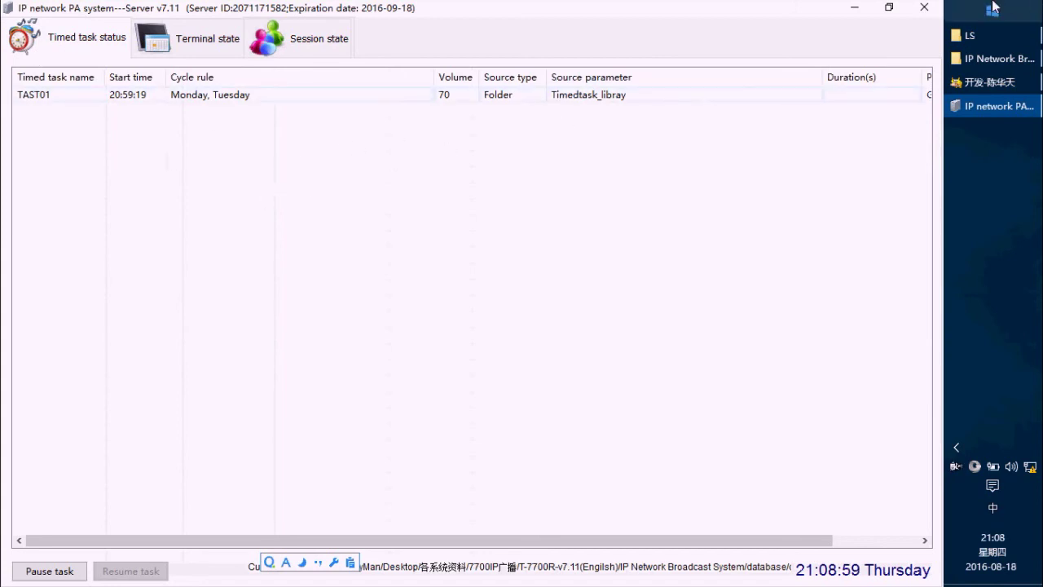
- Minimize the server window and launch the user client with User.bat from the IP Network Broadcast System folder
{"action": "left_click", "coordinate": [852, 12]}
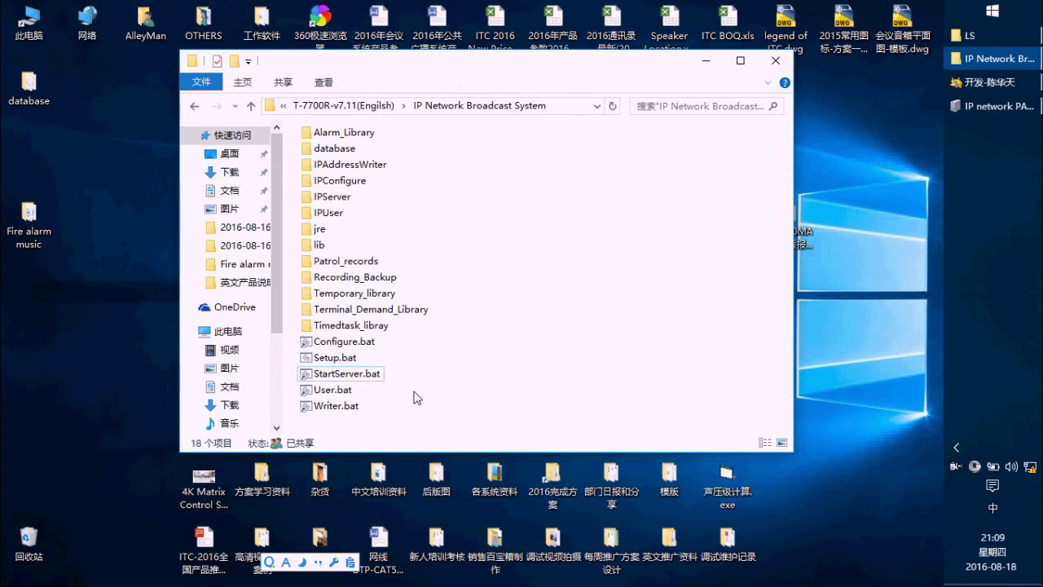
{"action": "left_click", "coordinate": [334, 396]}
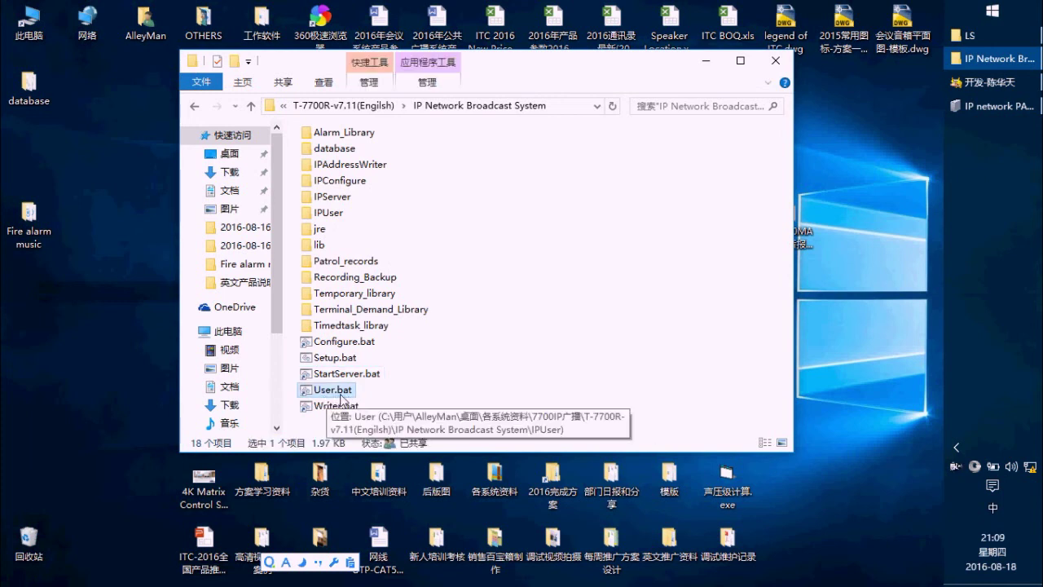
{"action": "double_click", "coordinate": [345, 397]}
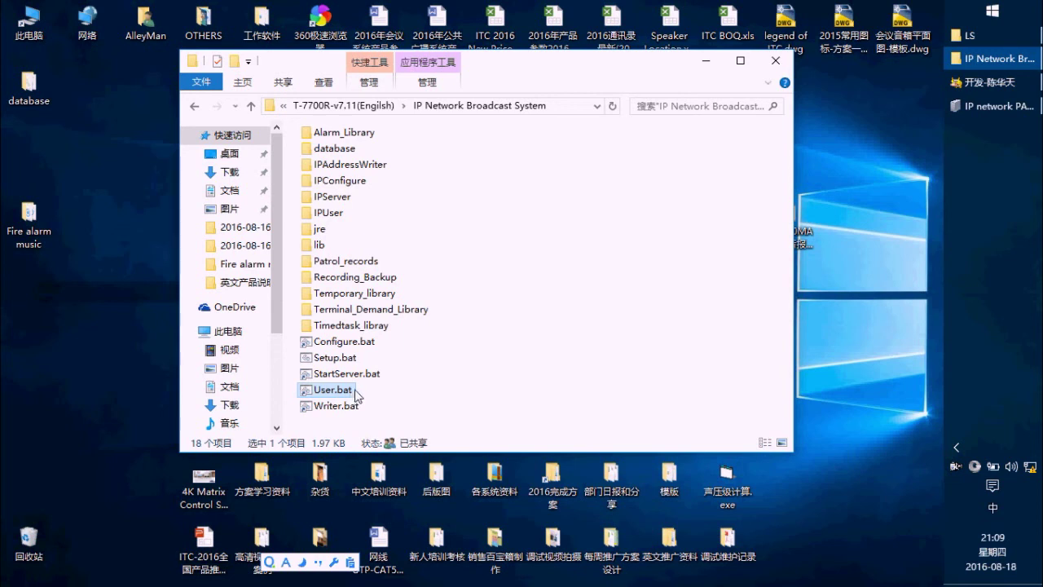
{"action": "mouse_move", "coordinate": [249, 184]}
{"action": "left_mouse_down"}
{"action": "mouse_move", "coordinate": [517, 191]}
{"action": "mouse_move", "coordinate": [522, 215]}
{"action": "left_mouse_up"}
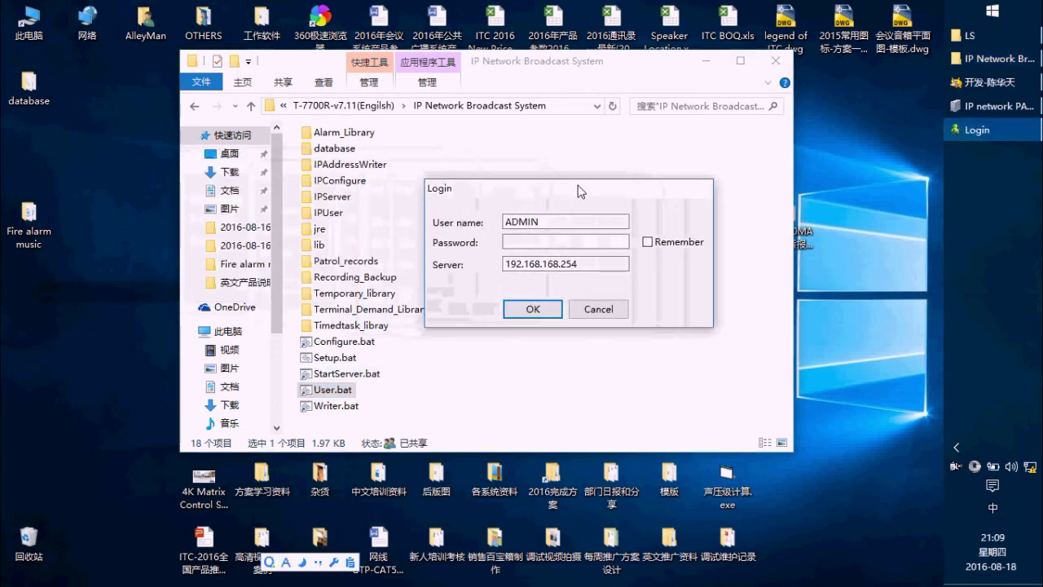
- Log in to server 192.168.168.254 as ADMIN with the user password
{"action": "left_click", "coordinate": [540, 242]}
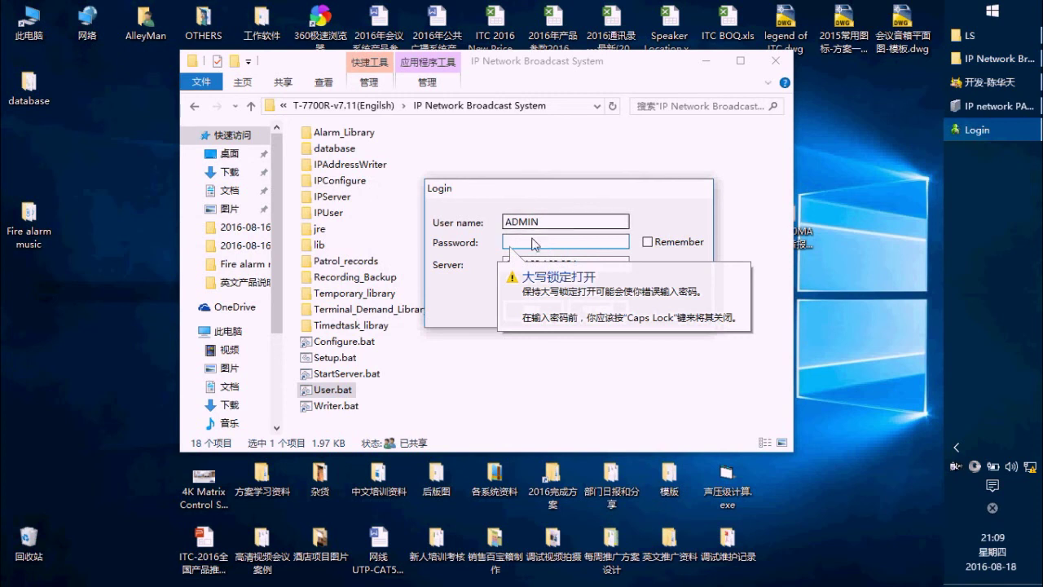
{"action": "type", "text": "1"}
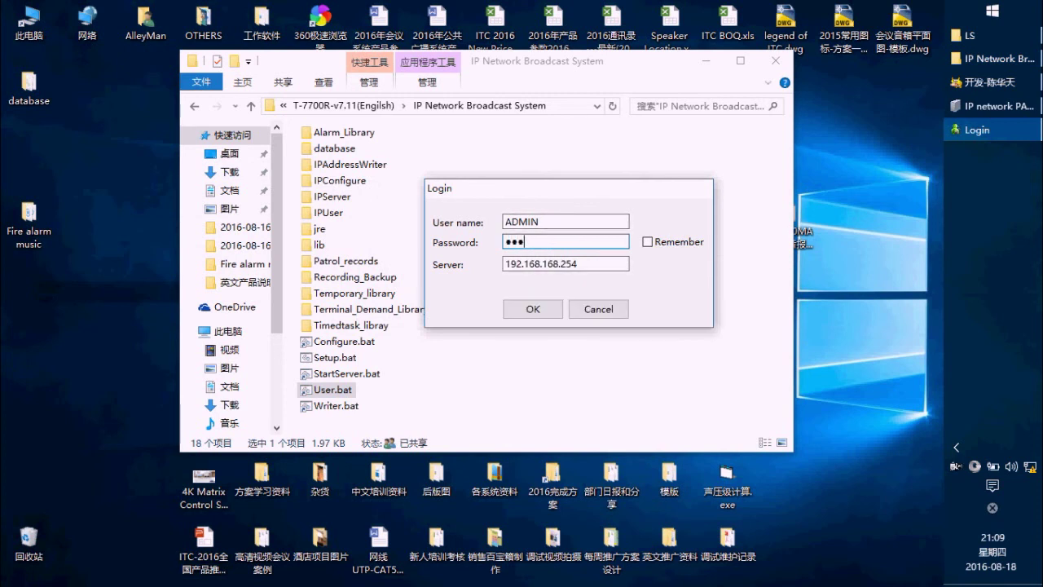
{"action": "left_click", "coordinate": [579, 265]}
{"action": "left_click", "coordinate": [548, 307]}
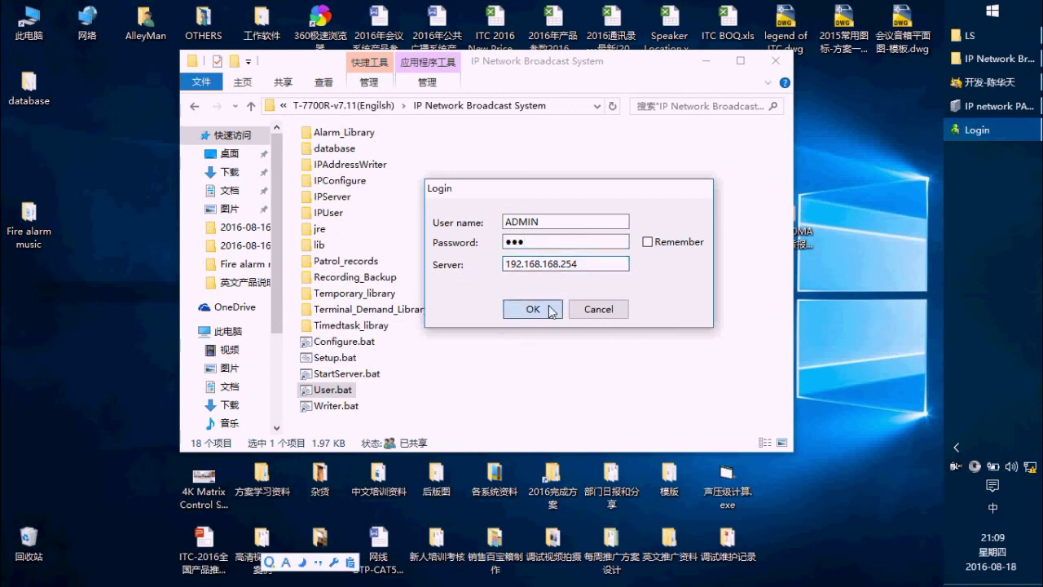
{"action": "left_click_drag", "start_coordinate": [452, 93], "coordinate": [561, 100]}
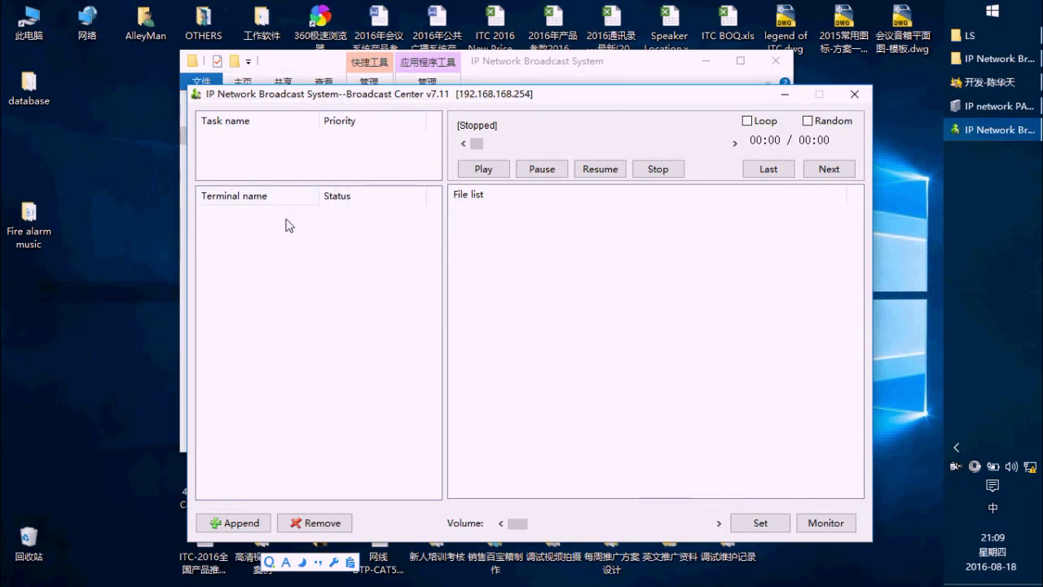
- Start a new play task named TASK1 with Play File as its sound source
{"action": "left_click", "coordinate": [250, 524]}
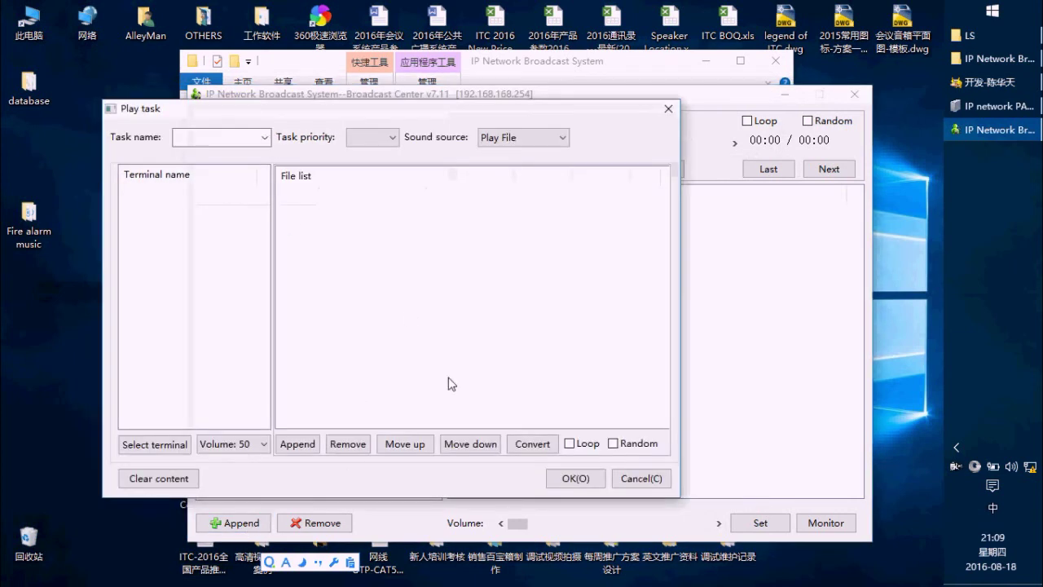
{"action": "left_click_drag", "start_coordinate": [306, 111], "coordinate": [538, 159]}
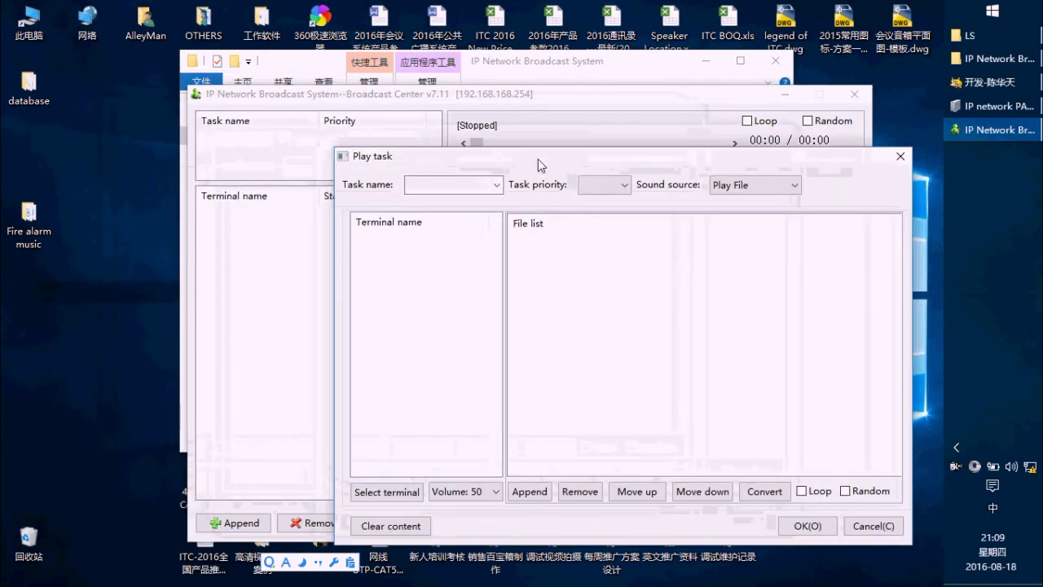
{"action": "left_click", "coordinate": [496, 186]}
{"action": "left_click", "coordinate": [480, 202]}
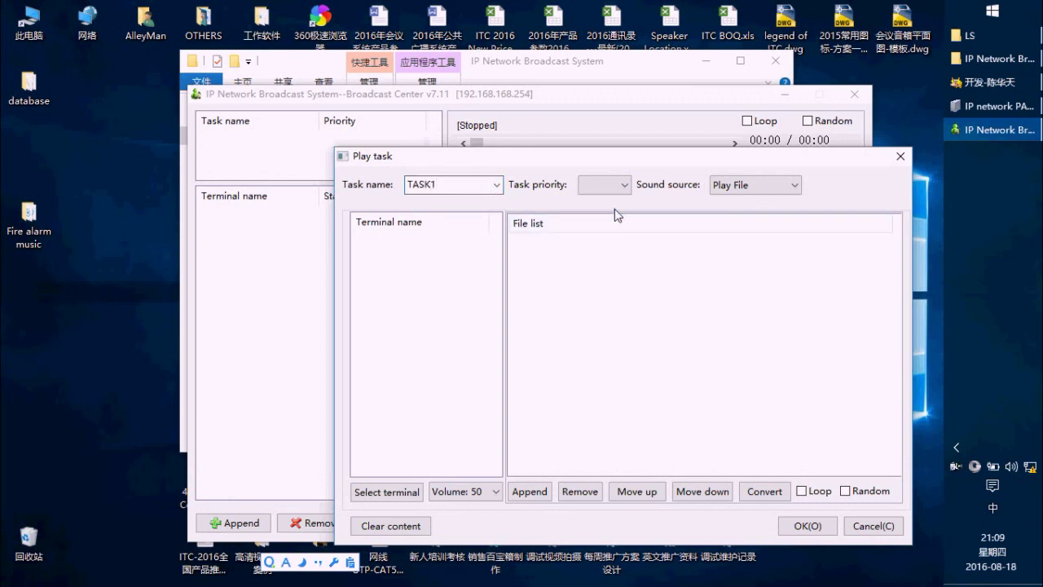
{"action": "left_click_drag", "start_coordinate": [652, 156], "coordinate": [623, 116]}
{"action": "left_click", "coordinate": [767, 139]}
{"action": "left_click", "coordinate": [768, 140]}
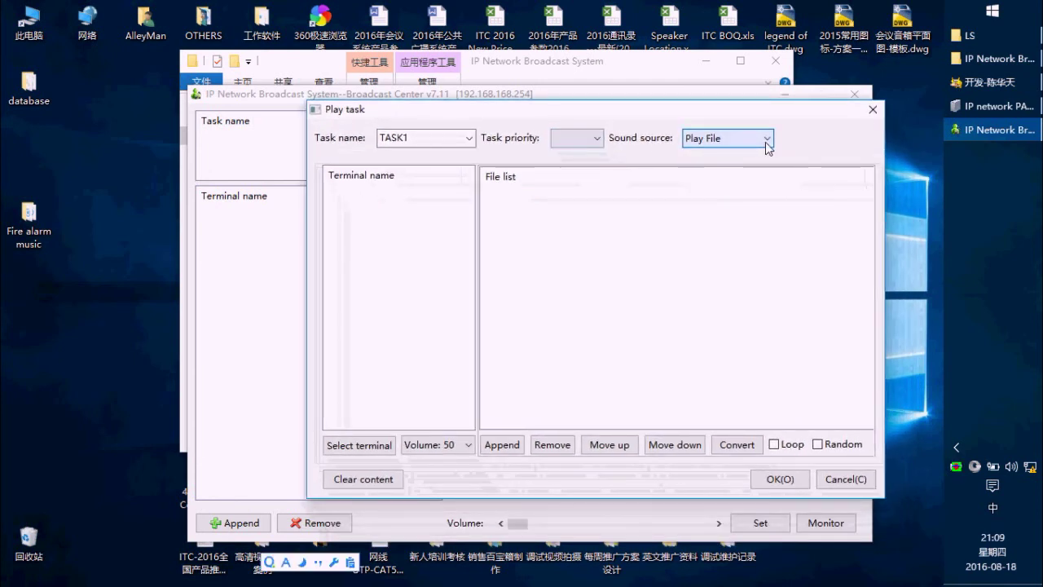
- Set the task priority to 1 and assign terminal T-77120 to TASK1
{"action": "left_click", "coordinate": [571, 140]}
{"action": "left_click", "coordinate": [562, 155]}
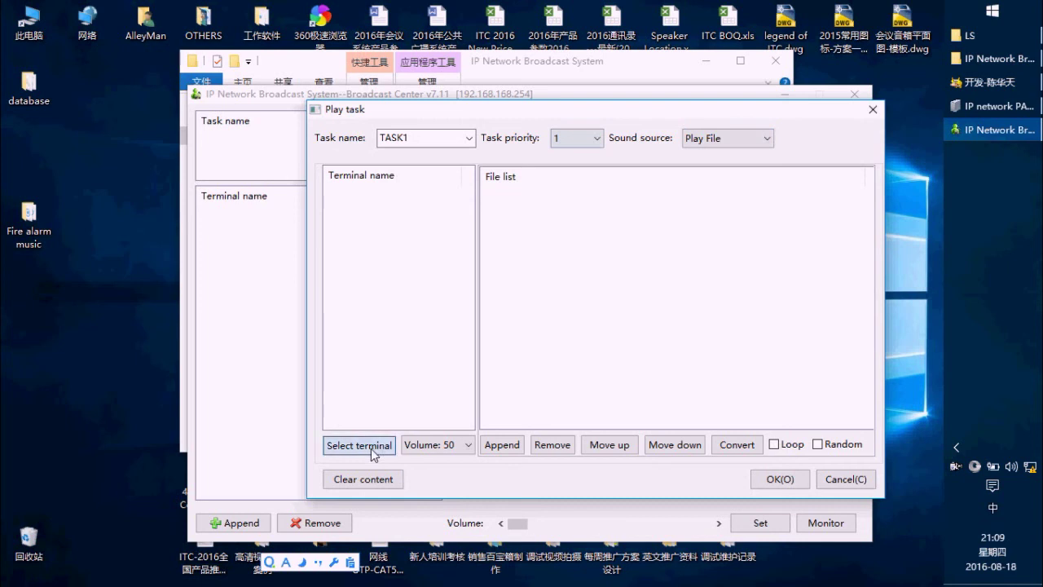
{"action": "left_click", "coordinate": [360, 445]}
{"action": "left_click", "coordinate": [204, 225]}
{"action": "left_click", "coordinate": [202, 238]}
{"action": "left_click", "coordinate": [200, 263]}
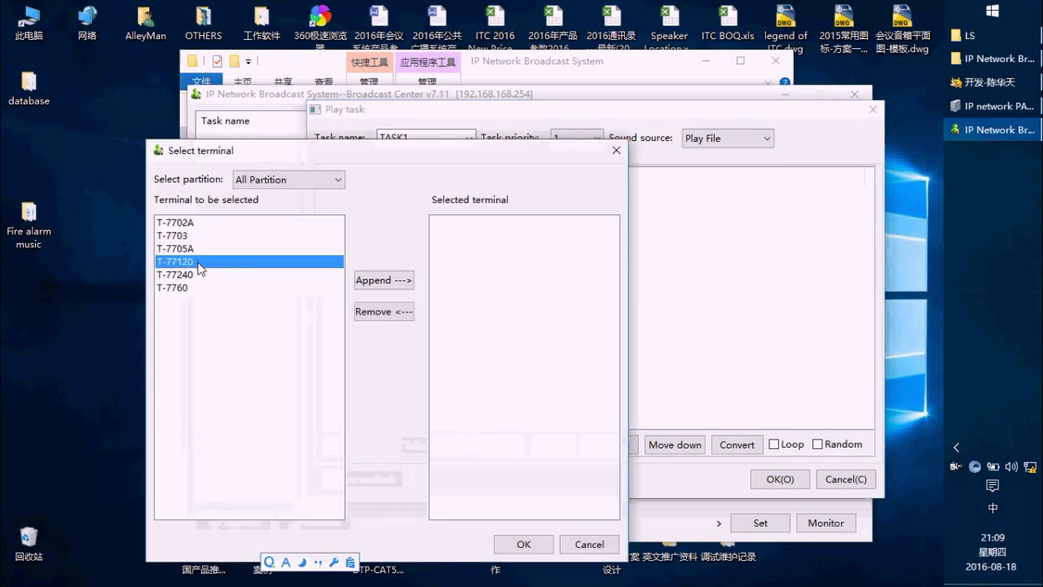
{"action": "left_click", "coordinate": [397, 286]}
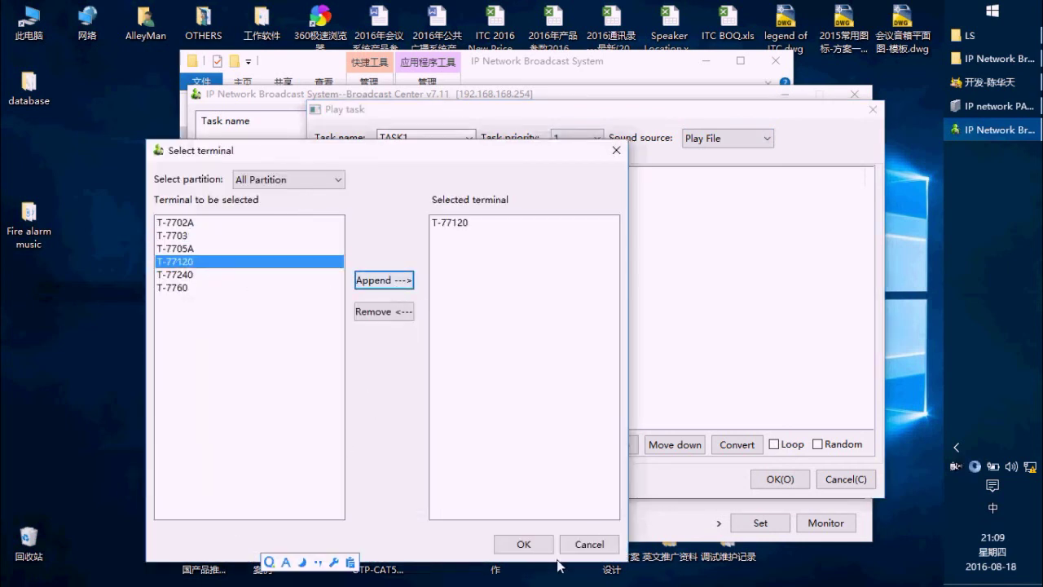
{"action": "left_click", "coordinate": [524, 544]}
- Open the file selection for TASK1 and copy all MP3 files from the Fire alarm music folder on the desktop
{"action": "left_click_drag", "start_coordinate": [565, 119], "coordinate": [526, 100]}
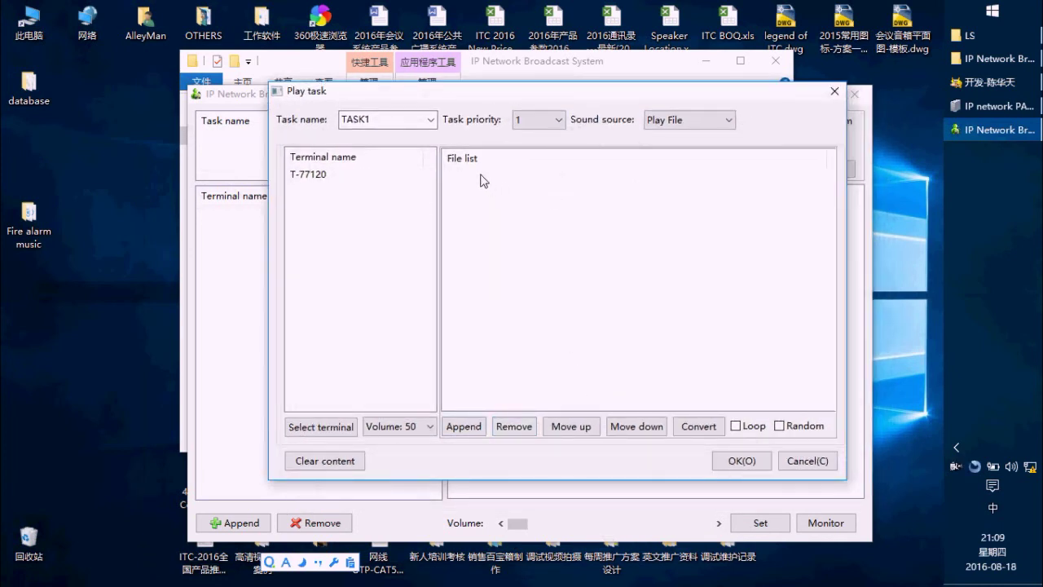
{"action": "left_click", "coordinate": [470, 424]}
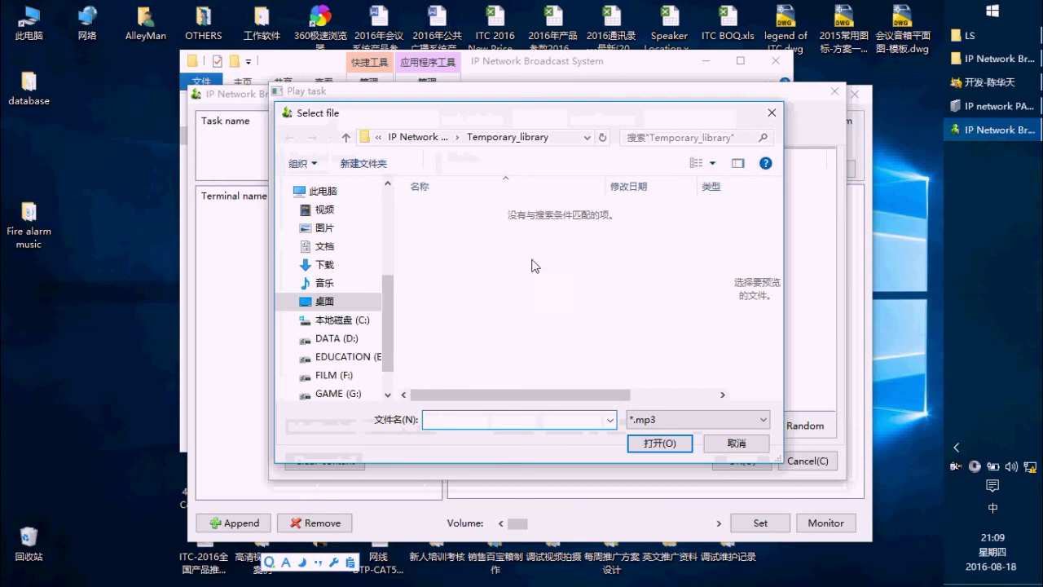
{"action": "left_click_drag", "start_coordinate": [574, 118], "coordinate": [586, 147]}
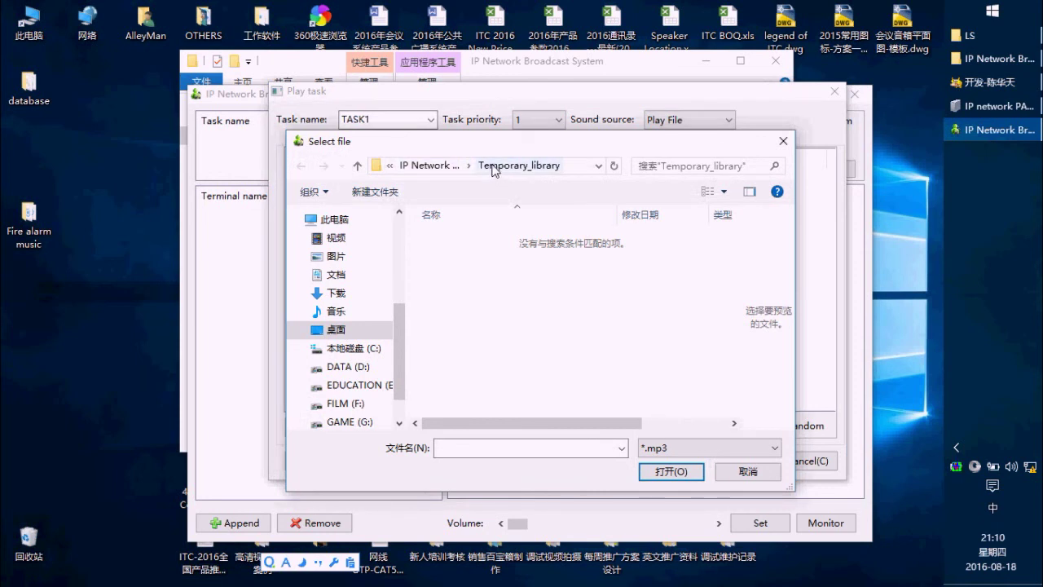
{"action": "double_click", "coordinate": [28, 220]}
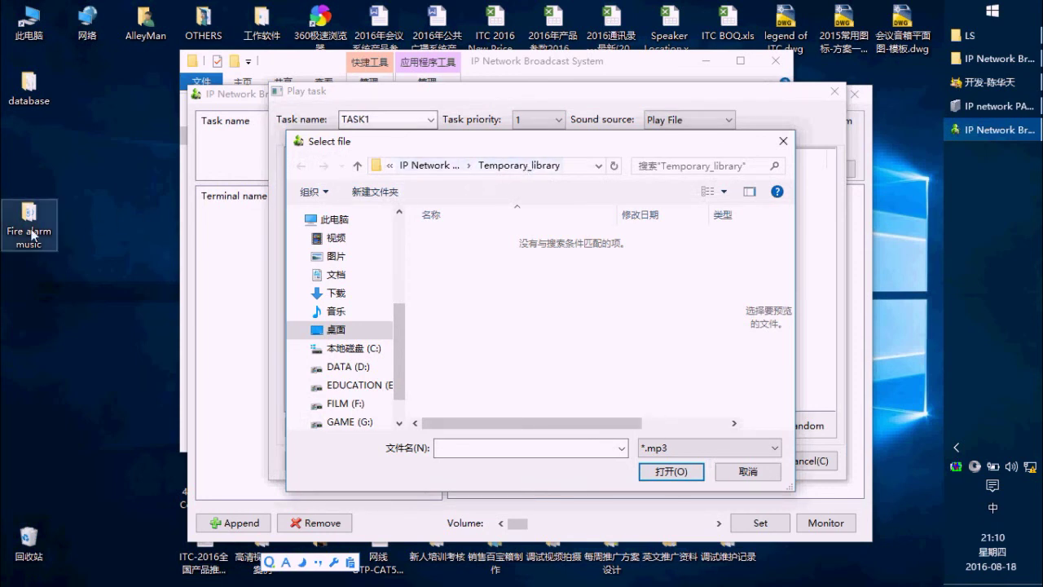
{"action": "left_click_drag", "start_coordinate": [489, 320], "coordinate": [370, 147]}
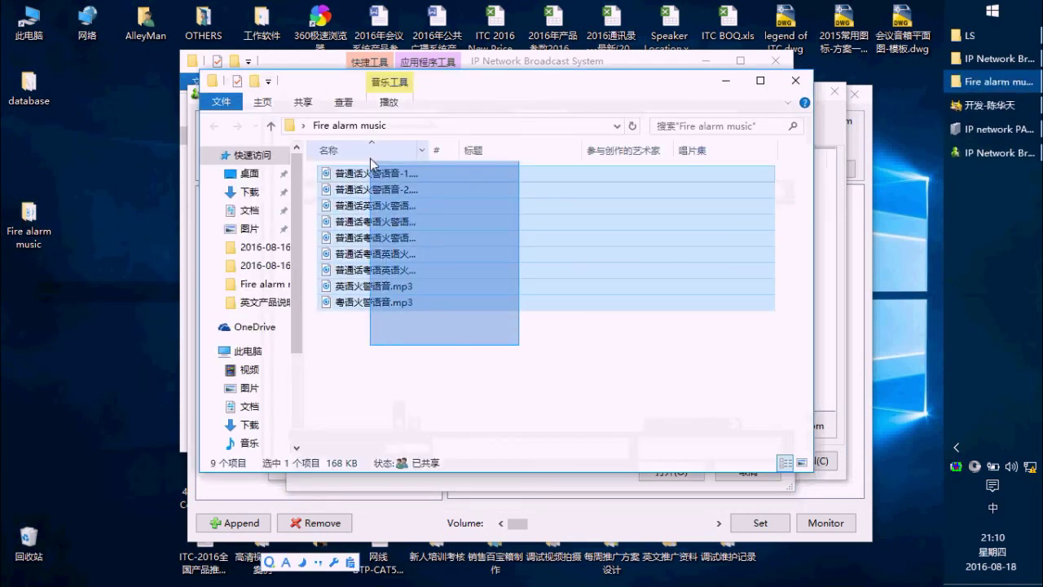
{"action": "left_click", "coordinate": [723, 80]}
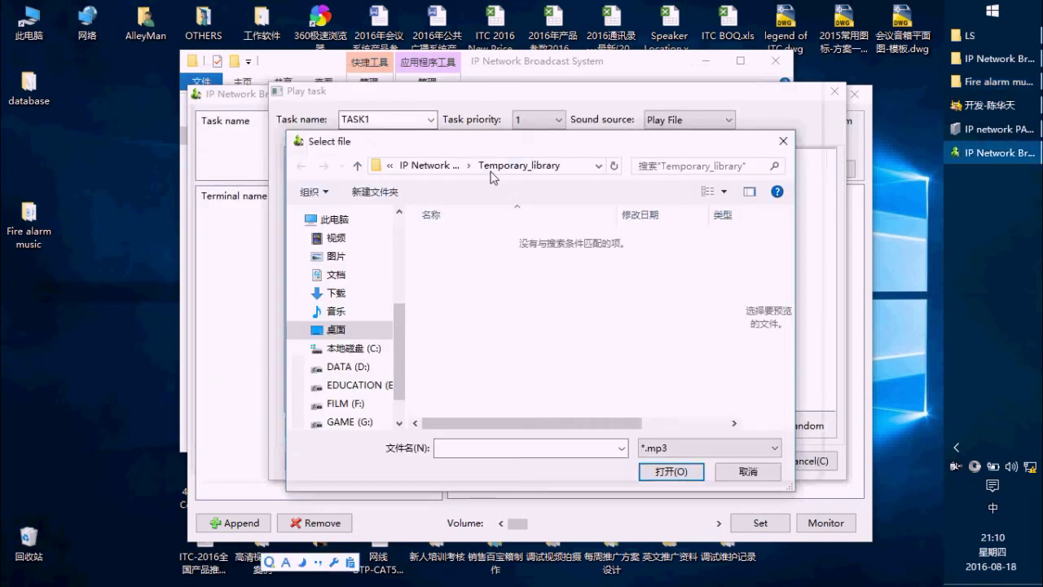
- Paste the copied MP3 files into Temporary_library in the IP Network Broadcast System folder and dismiss the open file selection
{"action": "left_click", "coordinate": [626, 80]}
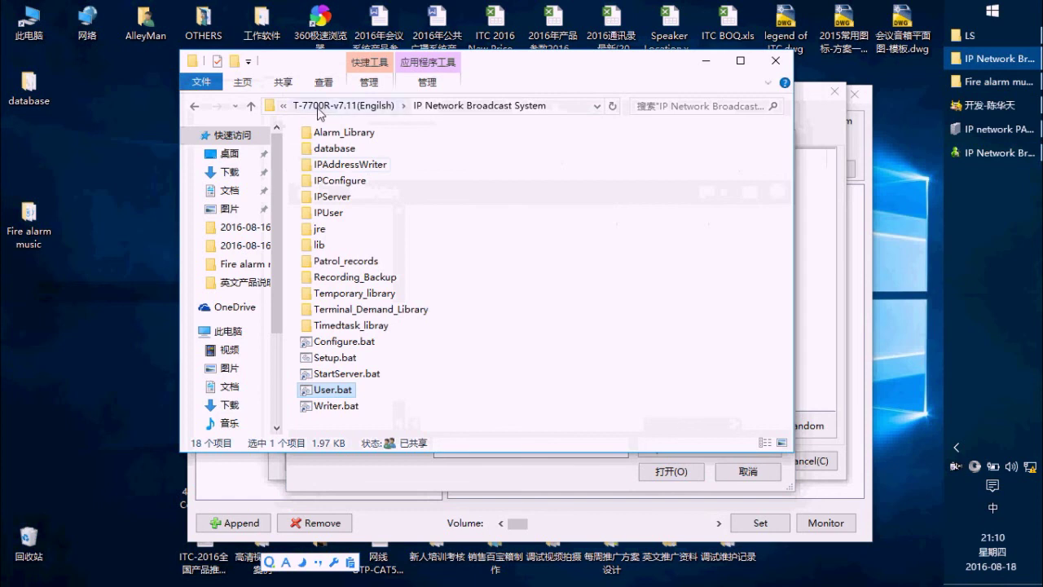
{"action": "left_click", "coordinate": [489, 226]}
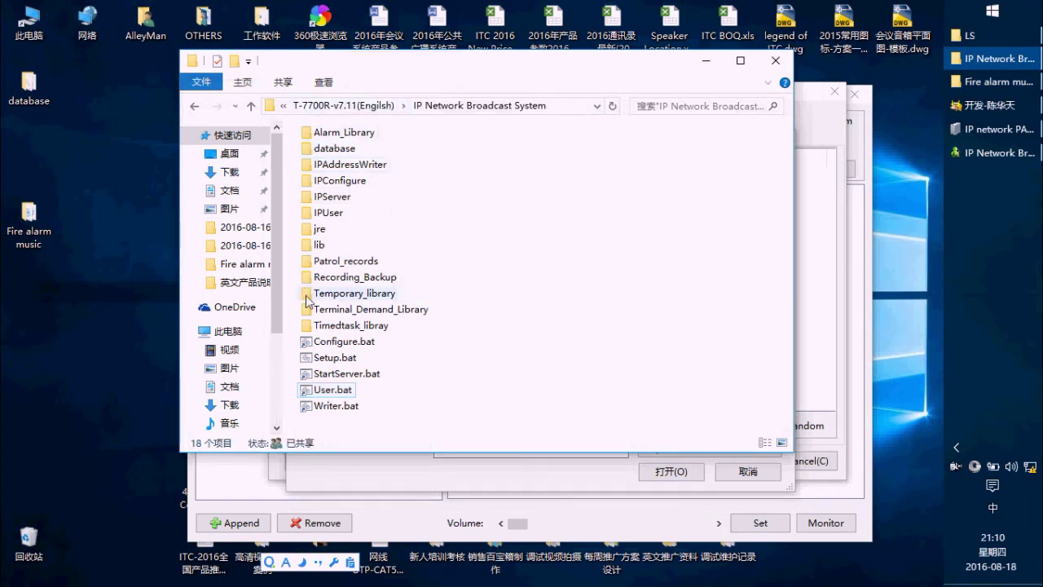
{"action": "double_click", "coordinate": [355, 292]}
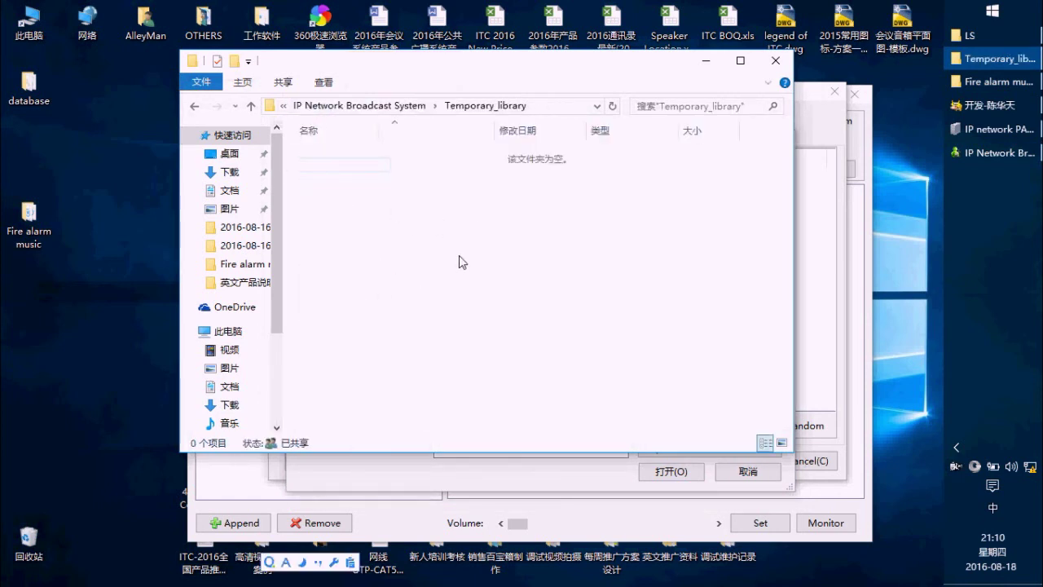
{"action": "key", "text": "ctrl+v"}
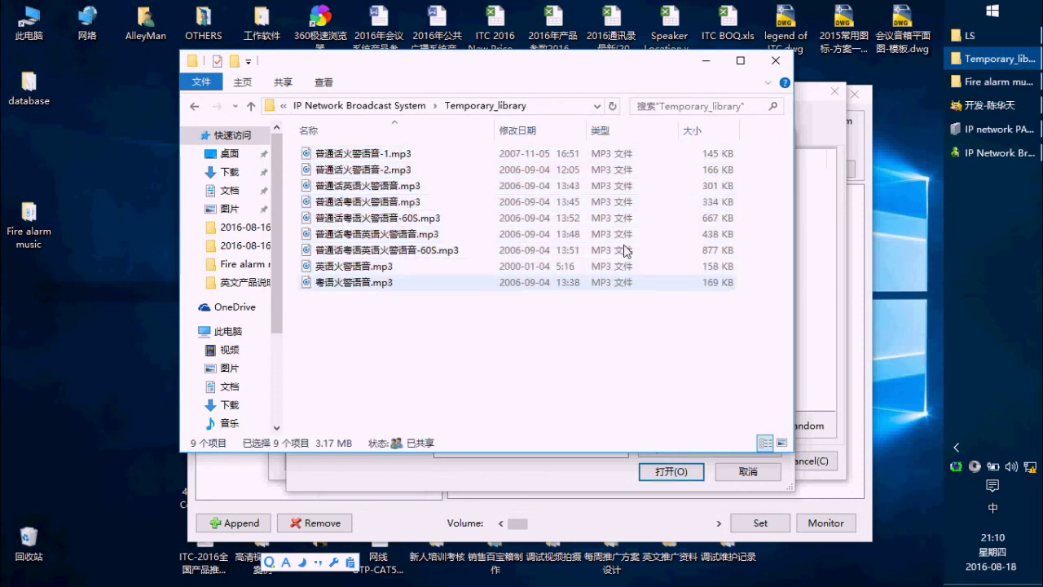
{"action": "left_click", "coordinate": [703, 60]}
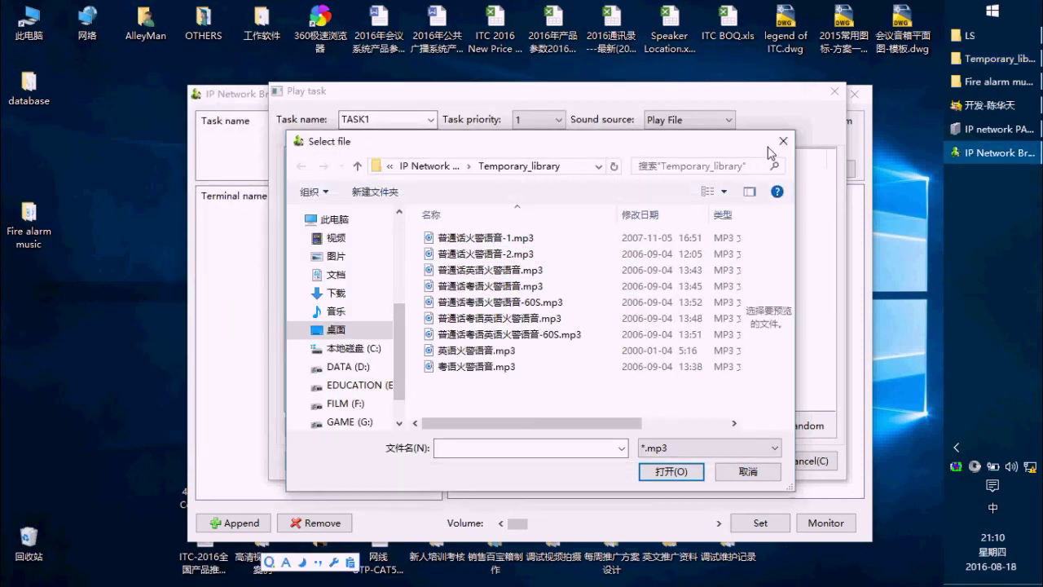
{"action": "left_click", "coordinate": [736, 473]}
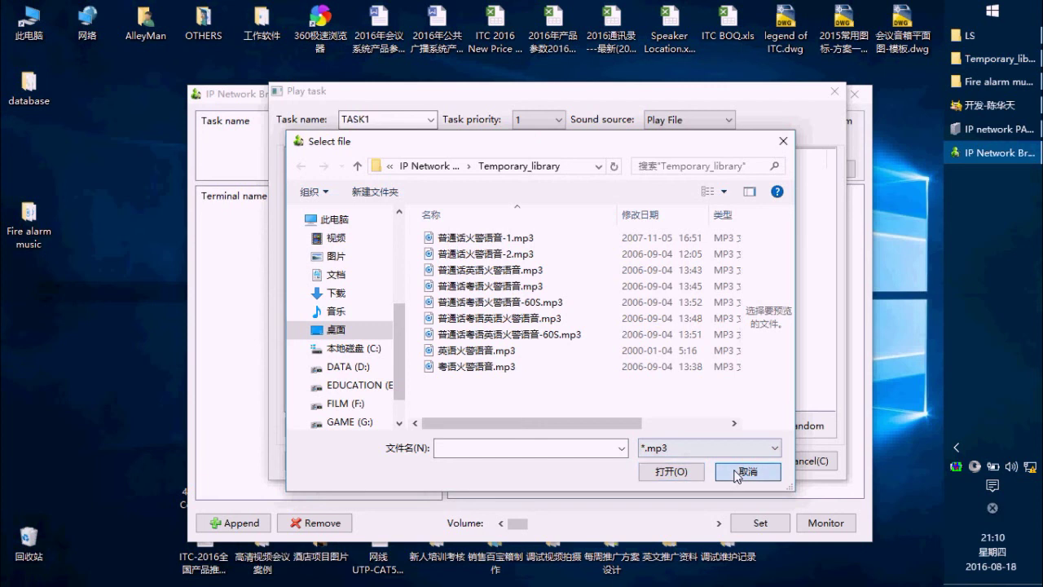
{"action": "left_click", "coordinate": [738, 473]}
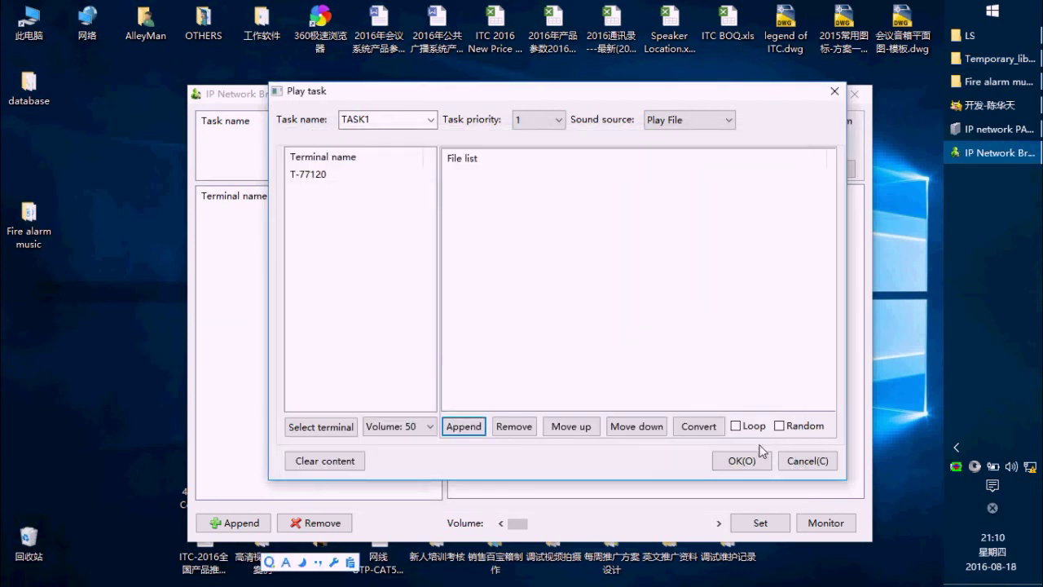
- Add 普通话火警语音-1.mp3 from Temporary_library to the play task's file list
{"action": "left_click", "coordinate": [464, 426]}
{"action": "left_click", "coordinate": [472, 238]}
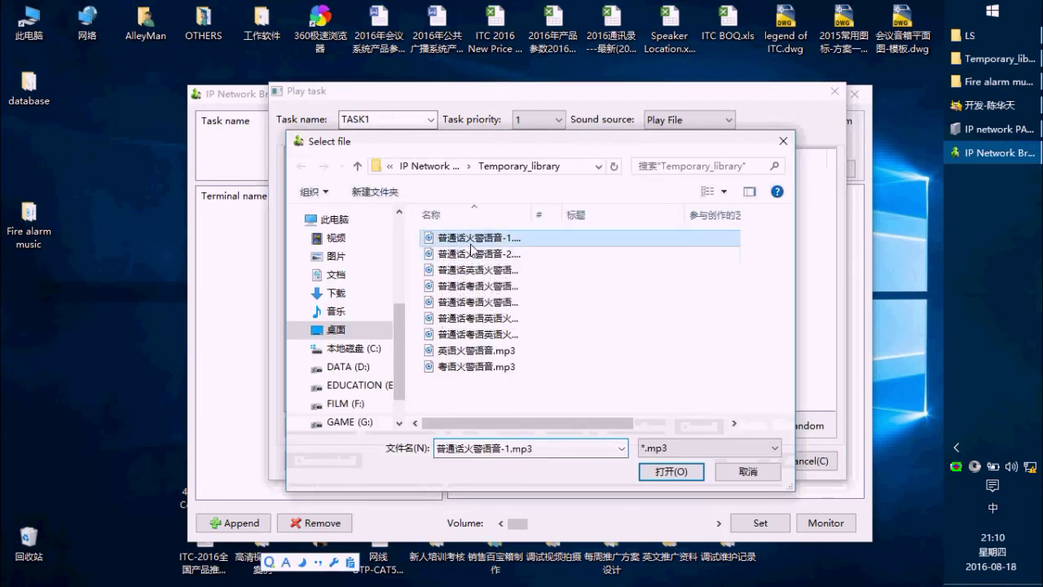
{"action": "left_click", "coordinate": [670, 472]}
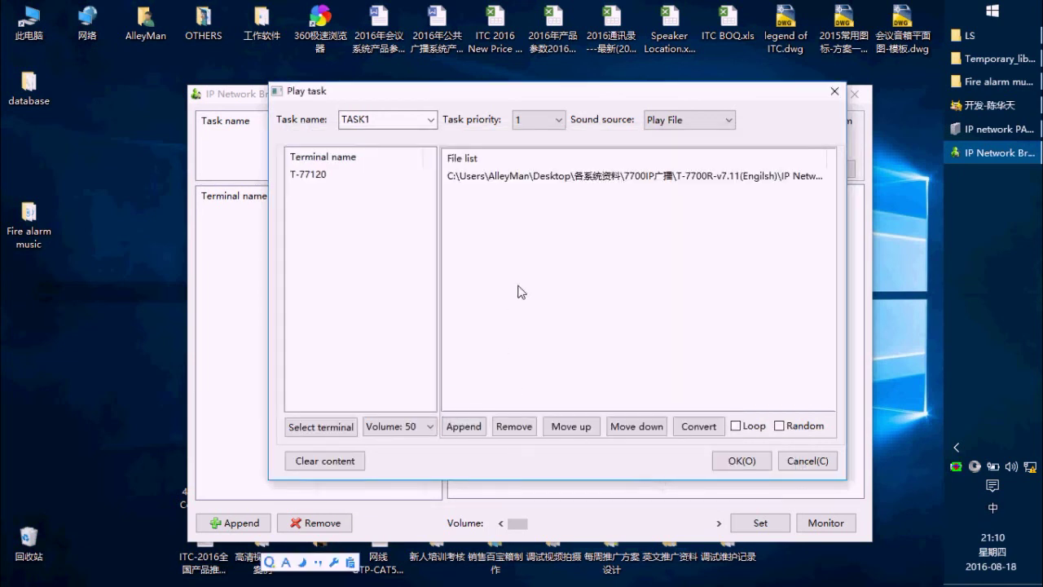
- Confirm TASK1 and play its audio file from the start in the Broadcast Center
{"action": "left_click", "coordinate": [743, 461]}
{"action": "left_click", "coordinate": [483, 214]}
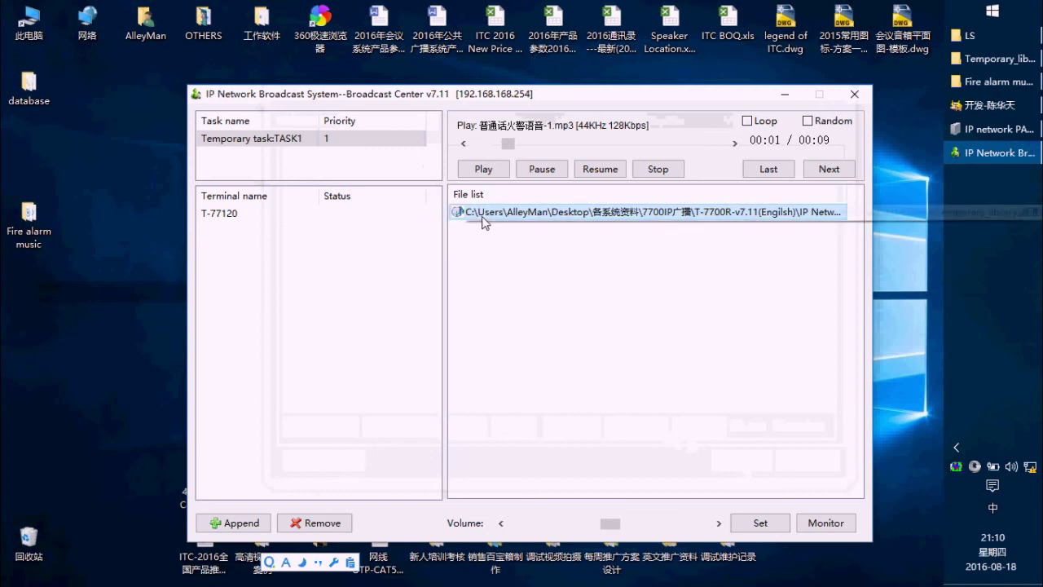
{"action": "left_click", "coordinate": [484, 170]}
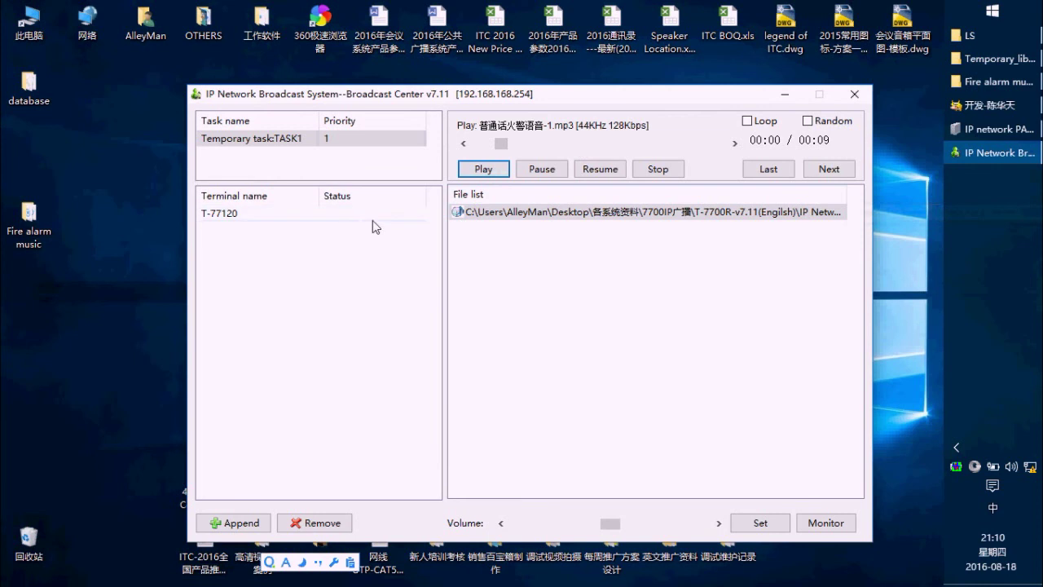